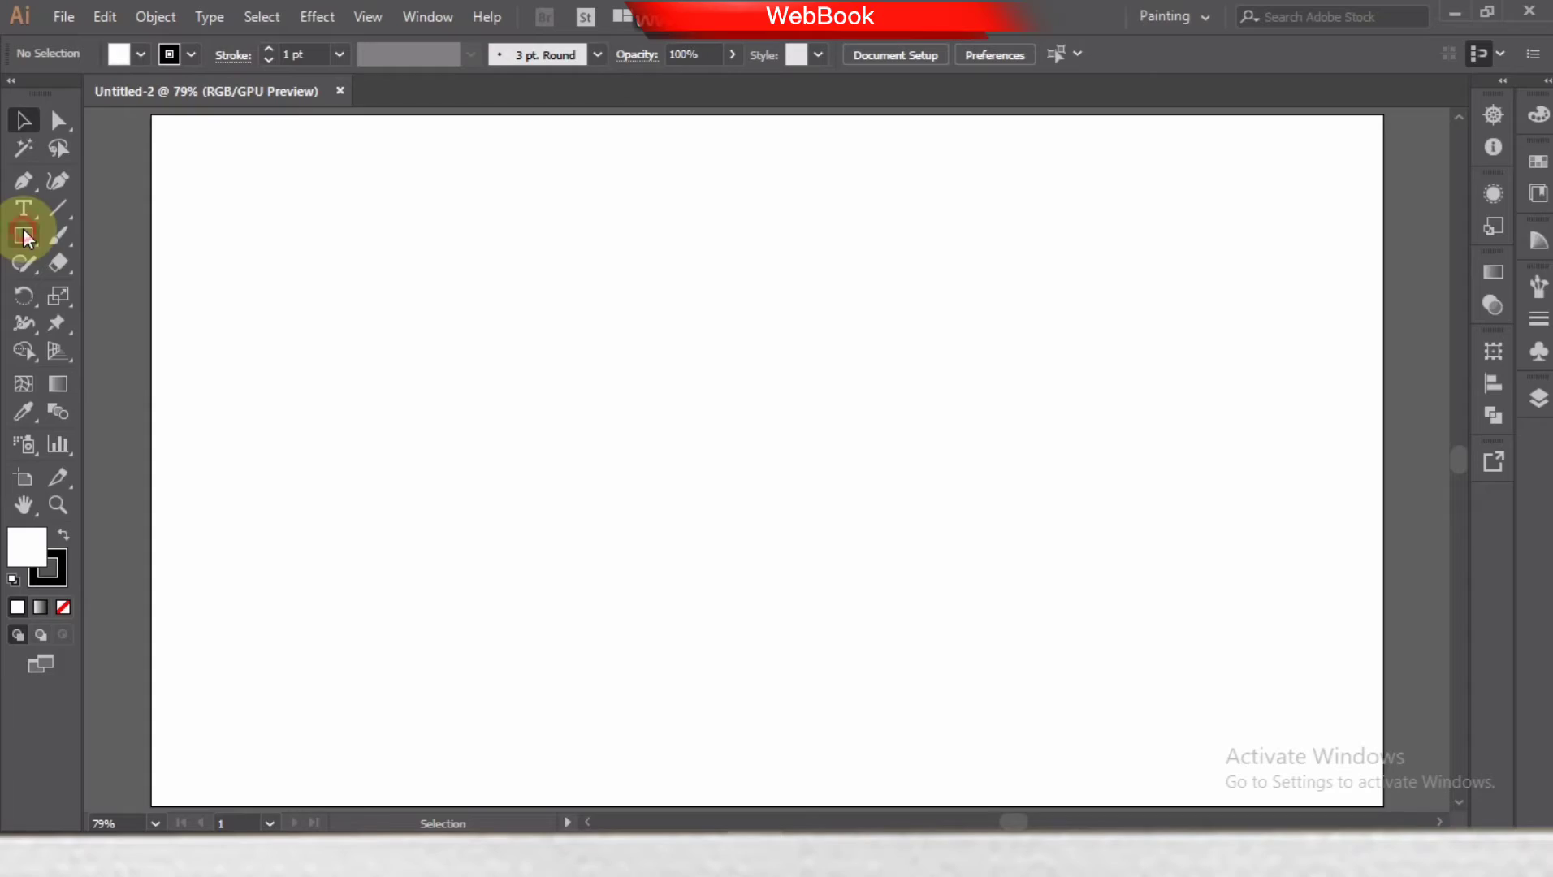
- On the blank Untitled-2 document, pick the Rectangle tool from the toolbar flyout
click(22, 234)
click(186, 233)
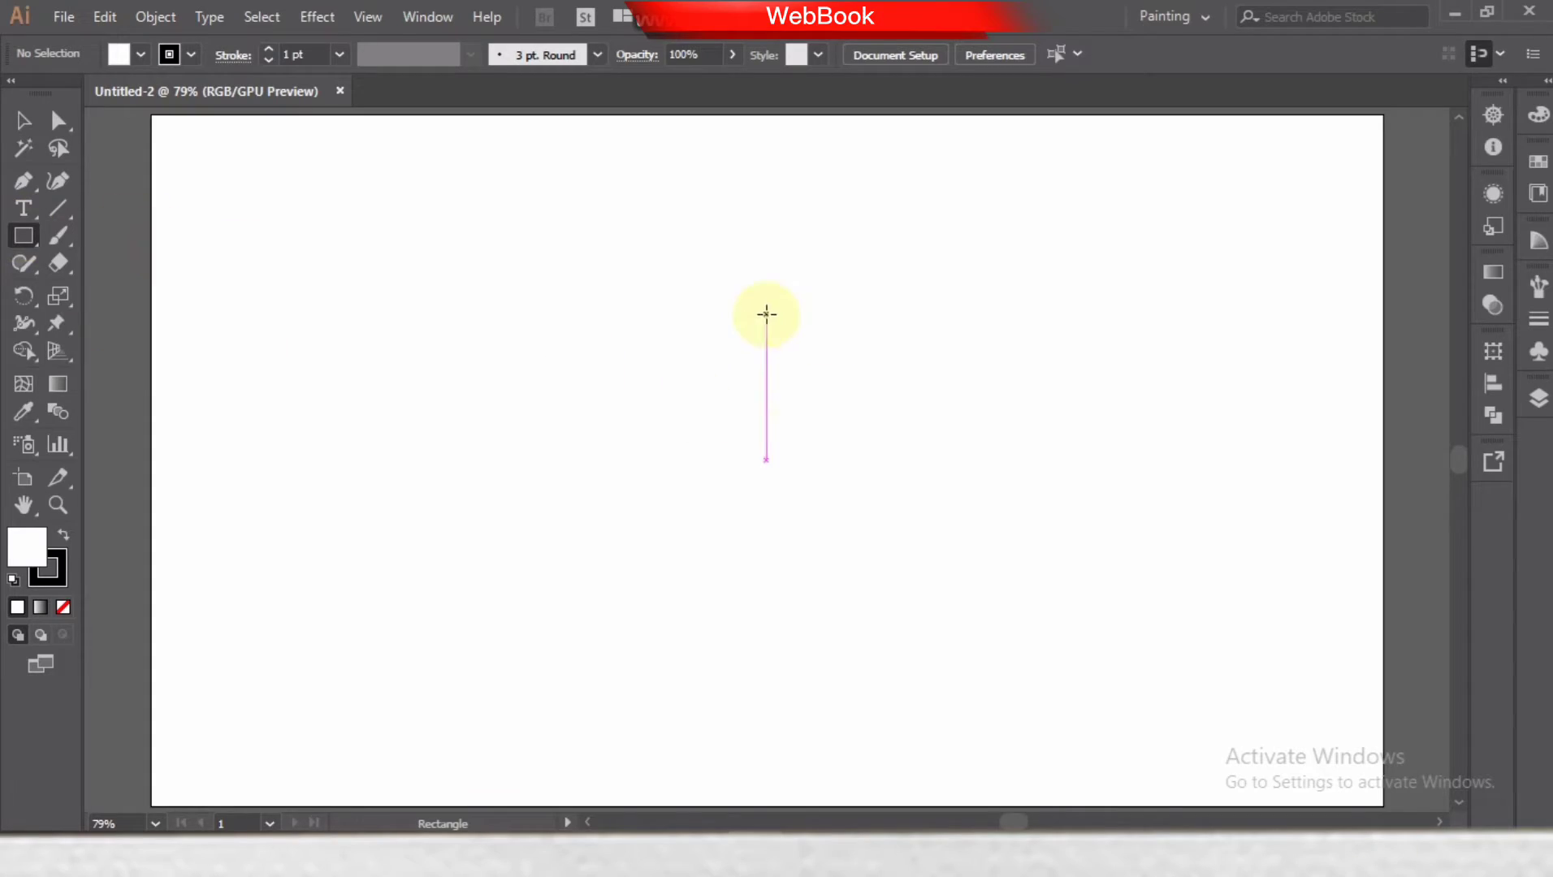
- Draw a rectangle near the page centre with an 8 pt black stroke and enlarge it
drag(766, 314, 902, 489)
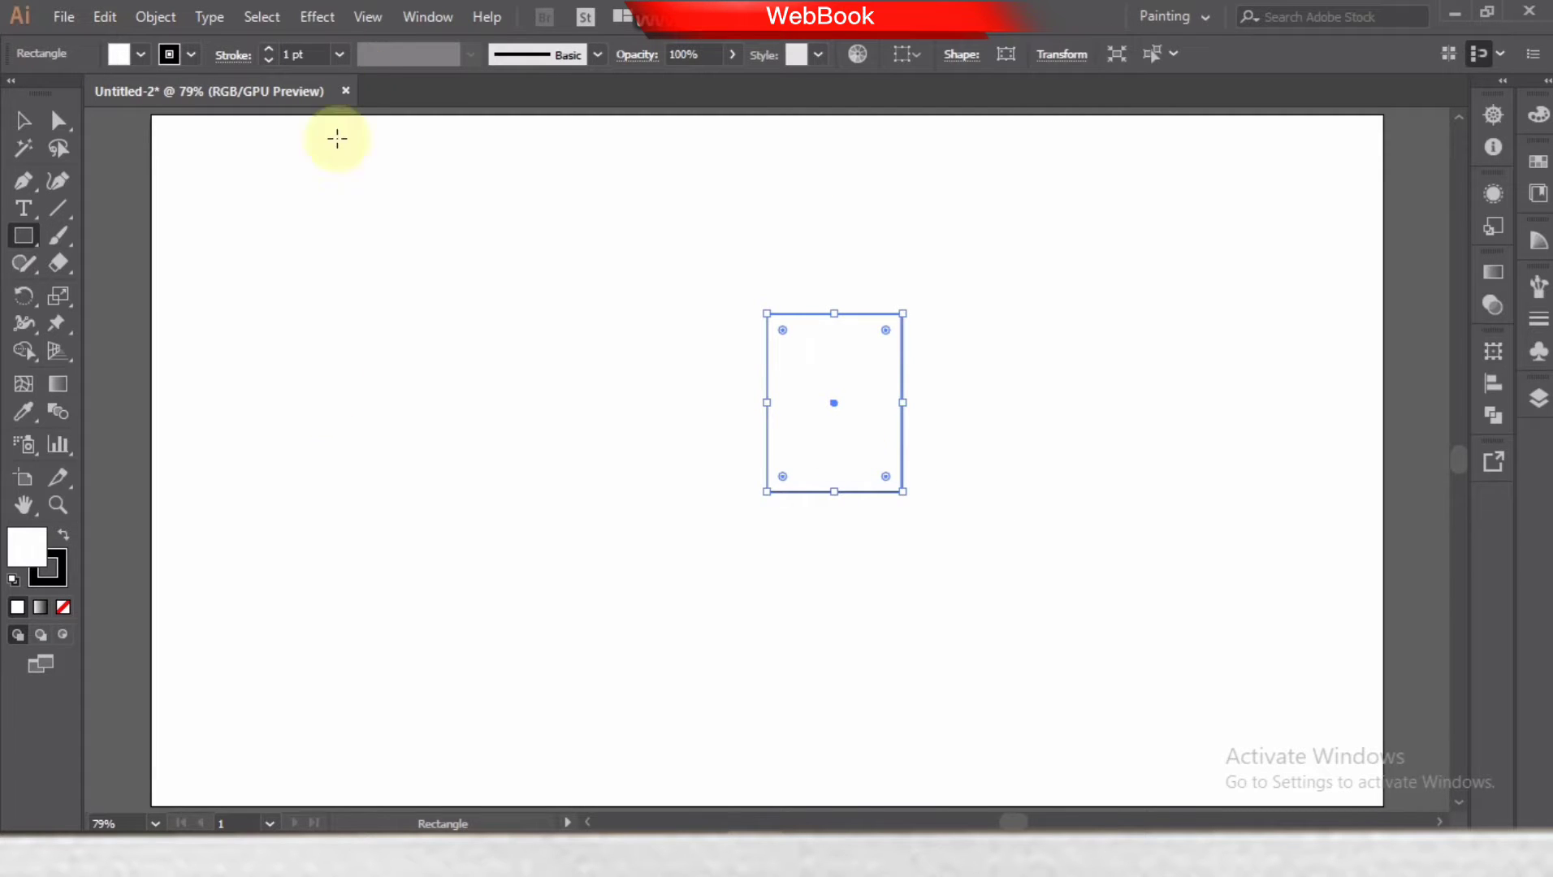
click(340, 55)
click(378, 329)
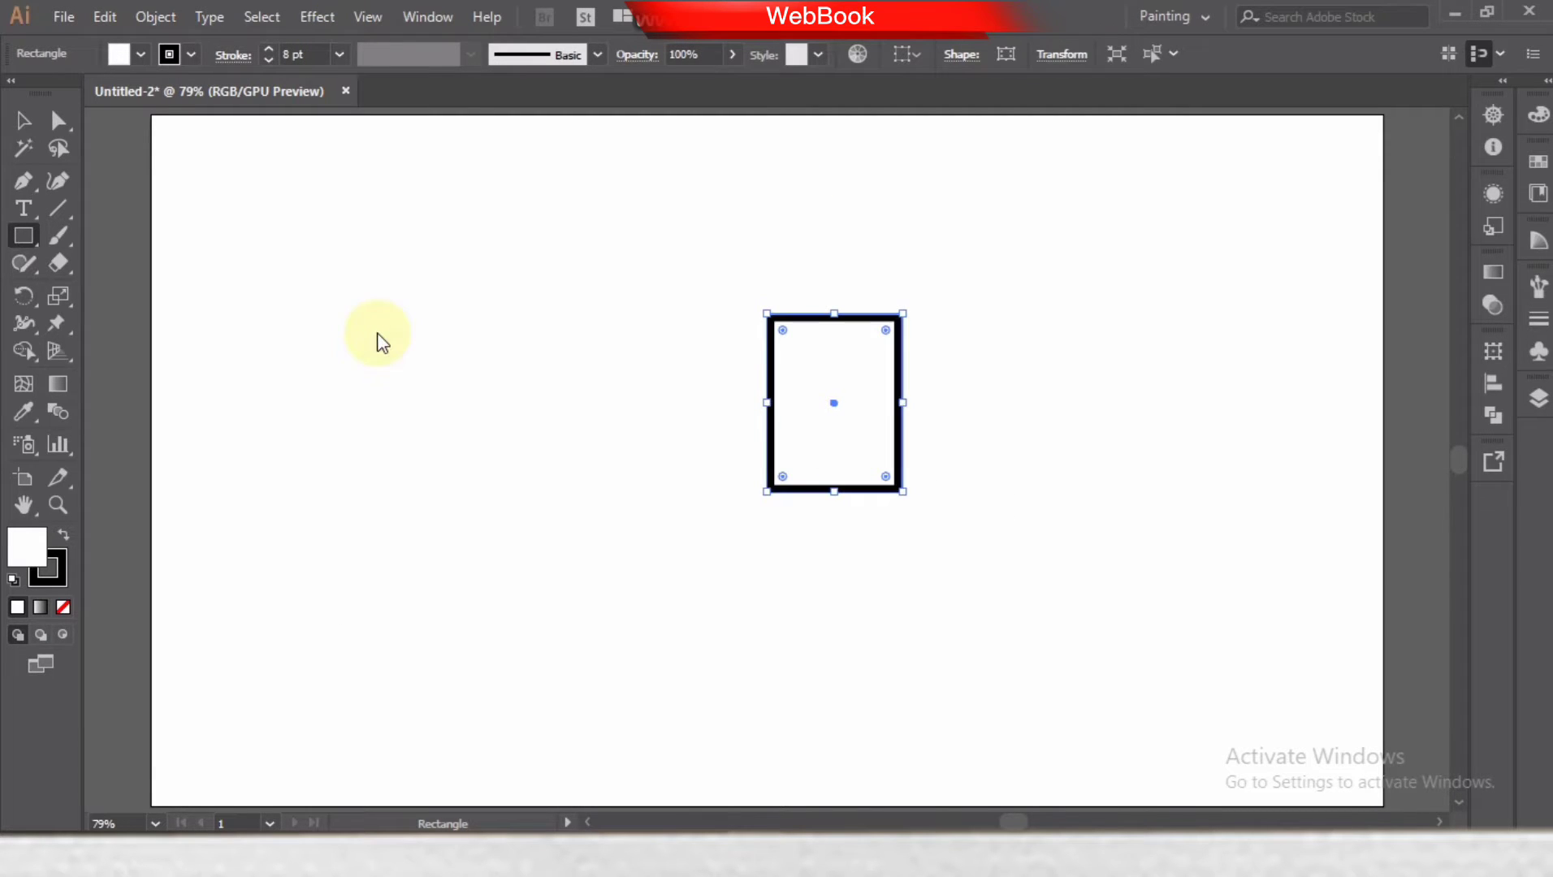
drag(895, 491, 926, 514)
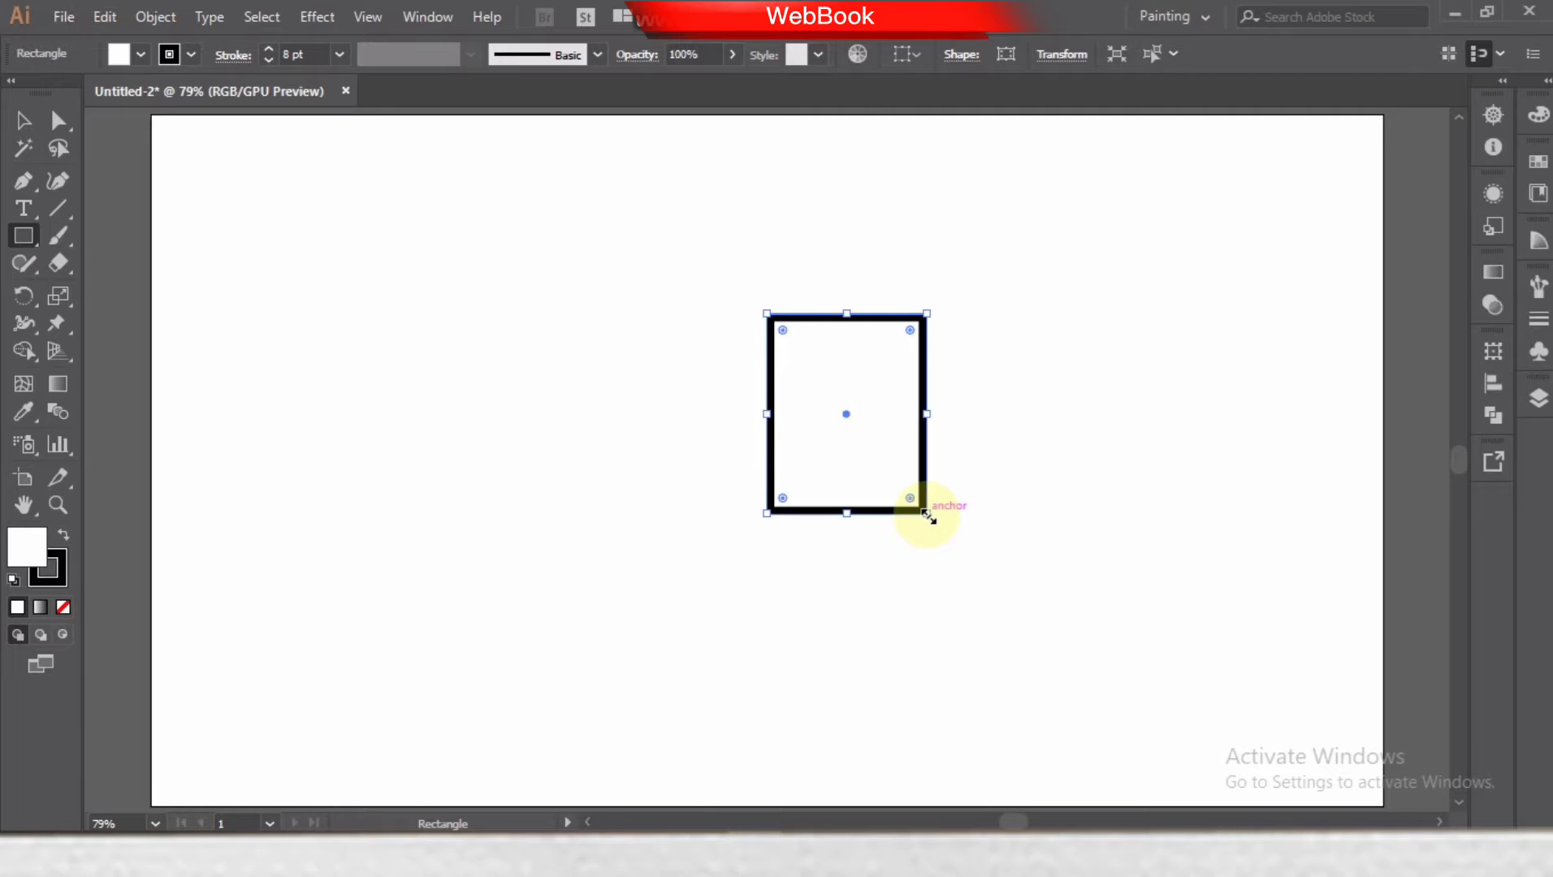
- Draw a small bordered rectangle at the upper left of the page
click(286, 189)
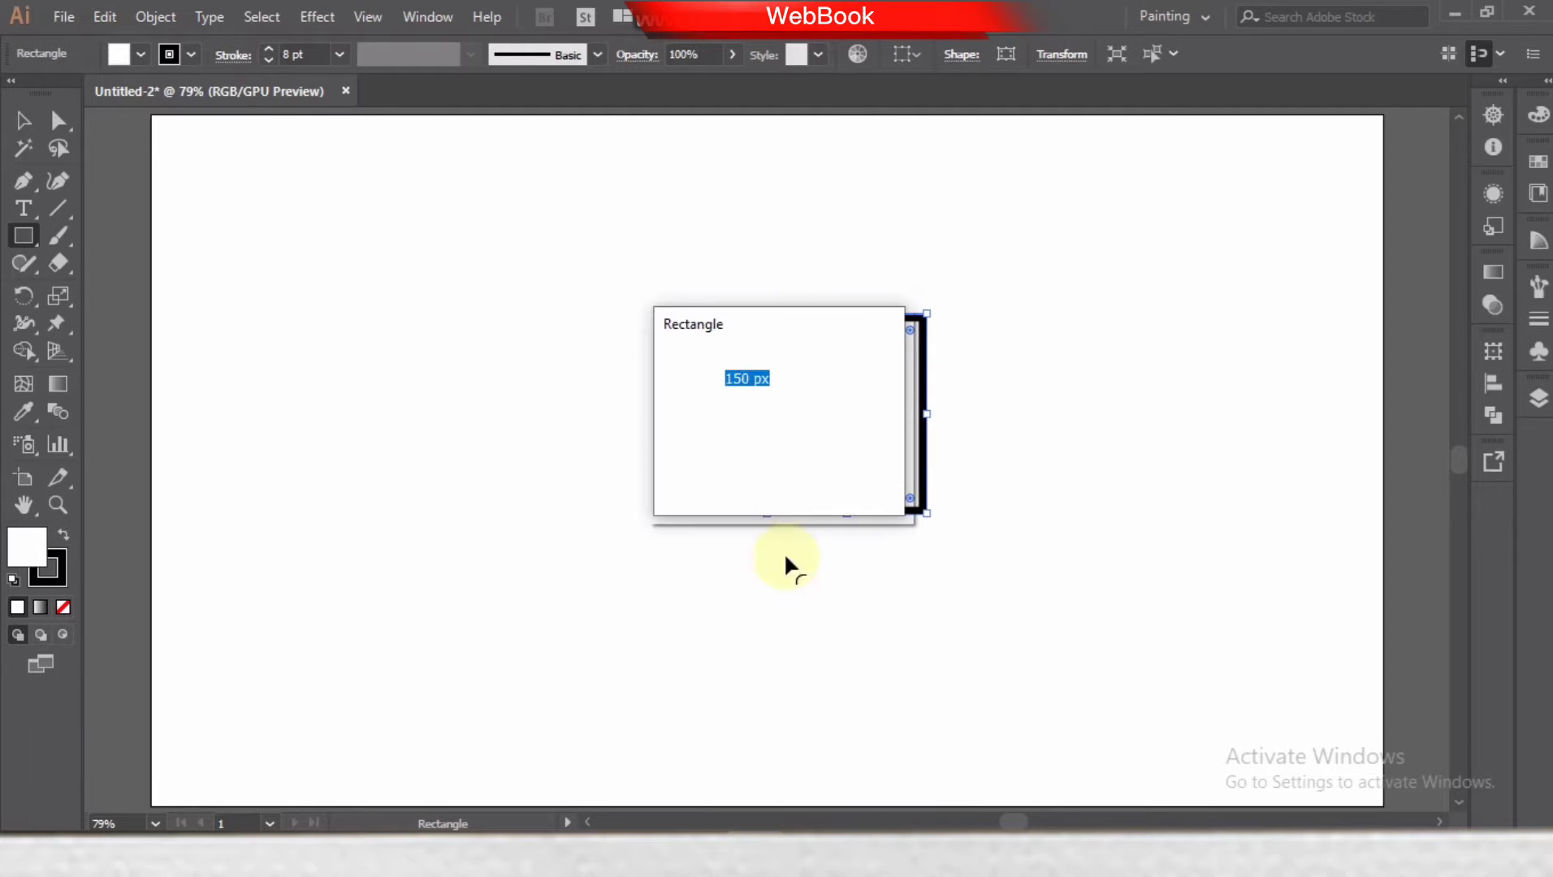
click(831, 461)
click(23, 120)
key(m)
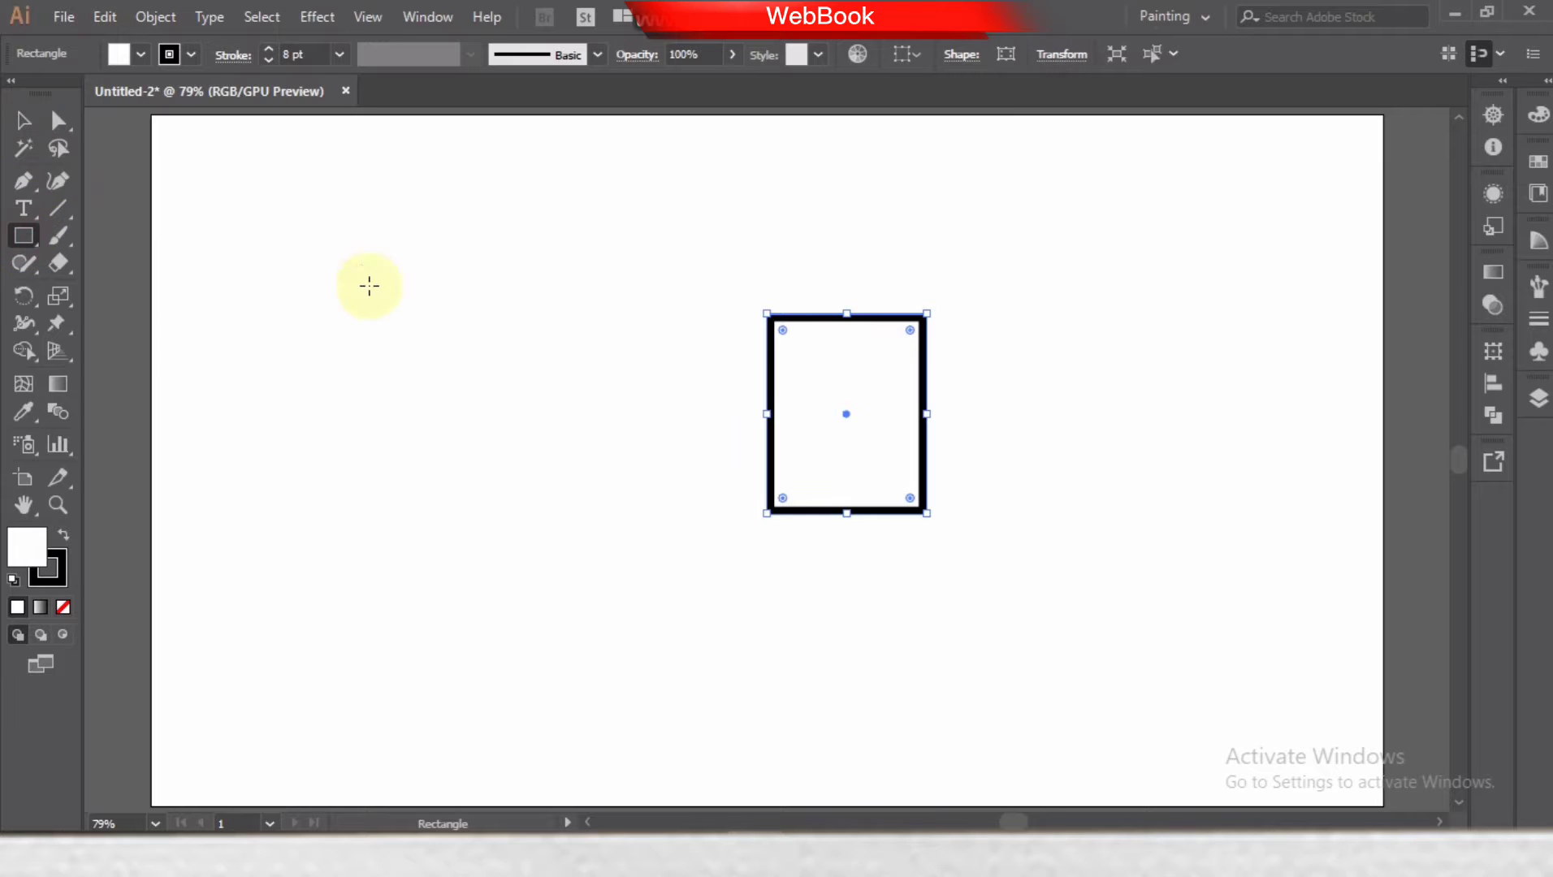
drag(369, 285, 427, 359)
click(24, 120)
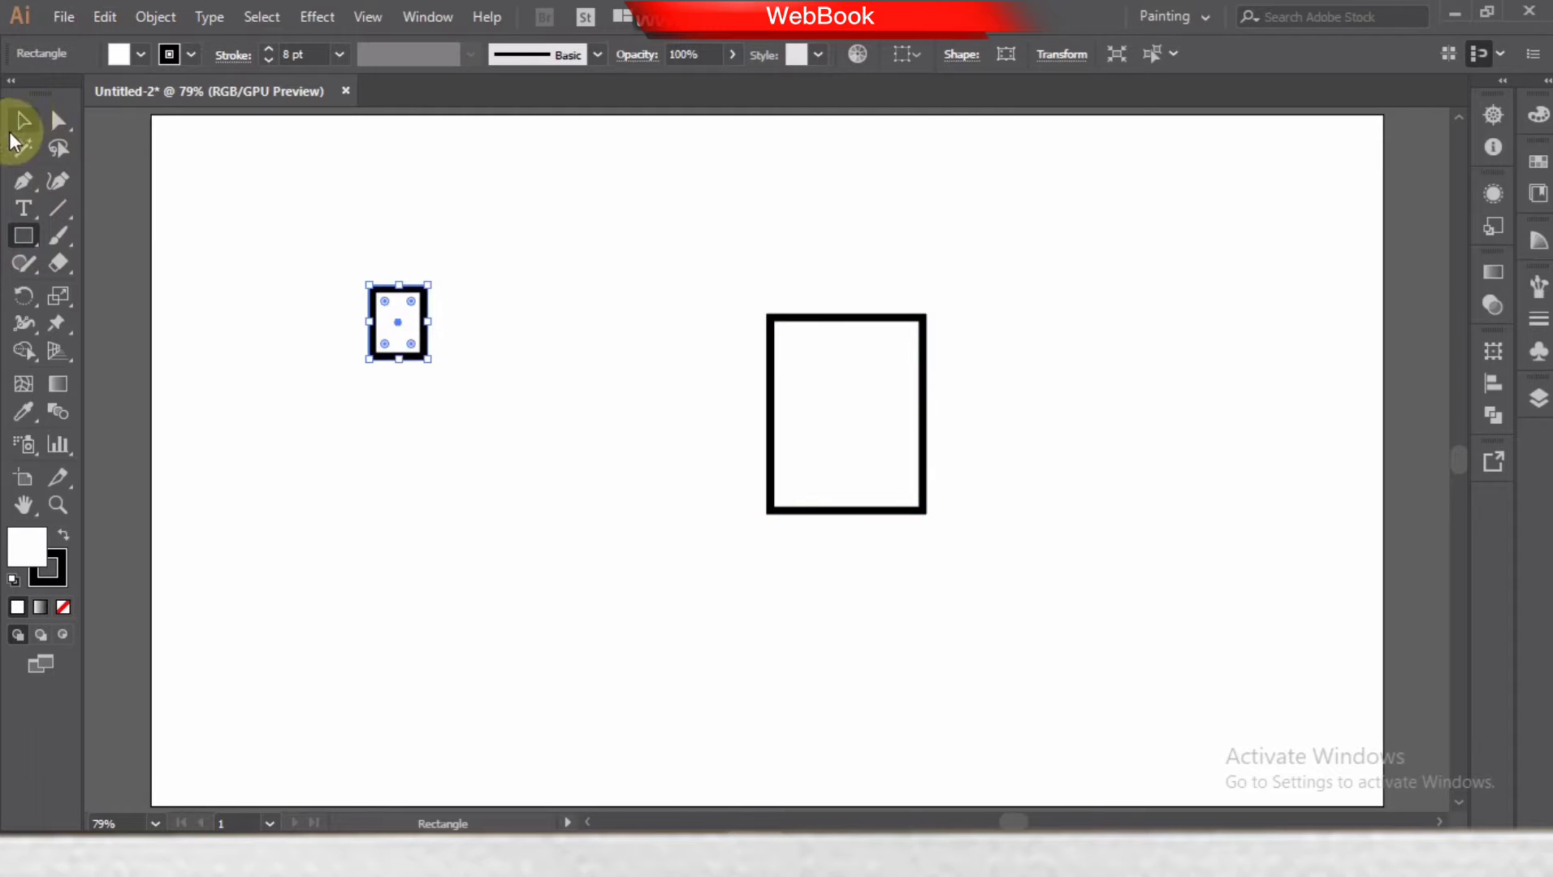
- Fill the small rectangle red and duplicate it into a 2×2 grid of squares
double_click(20, 557)
click(682, 291)
click(1039, 276)
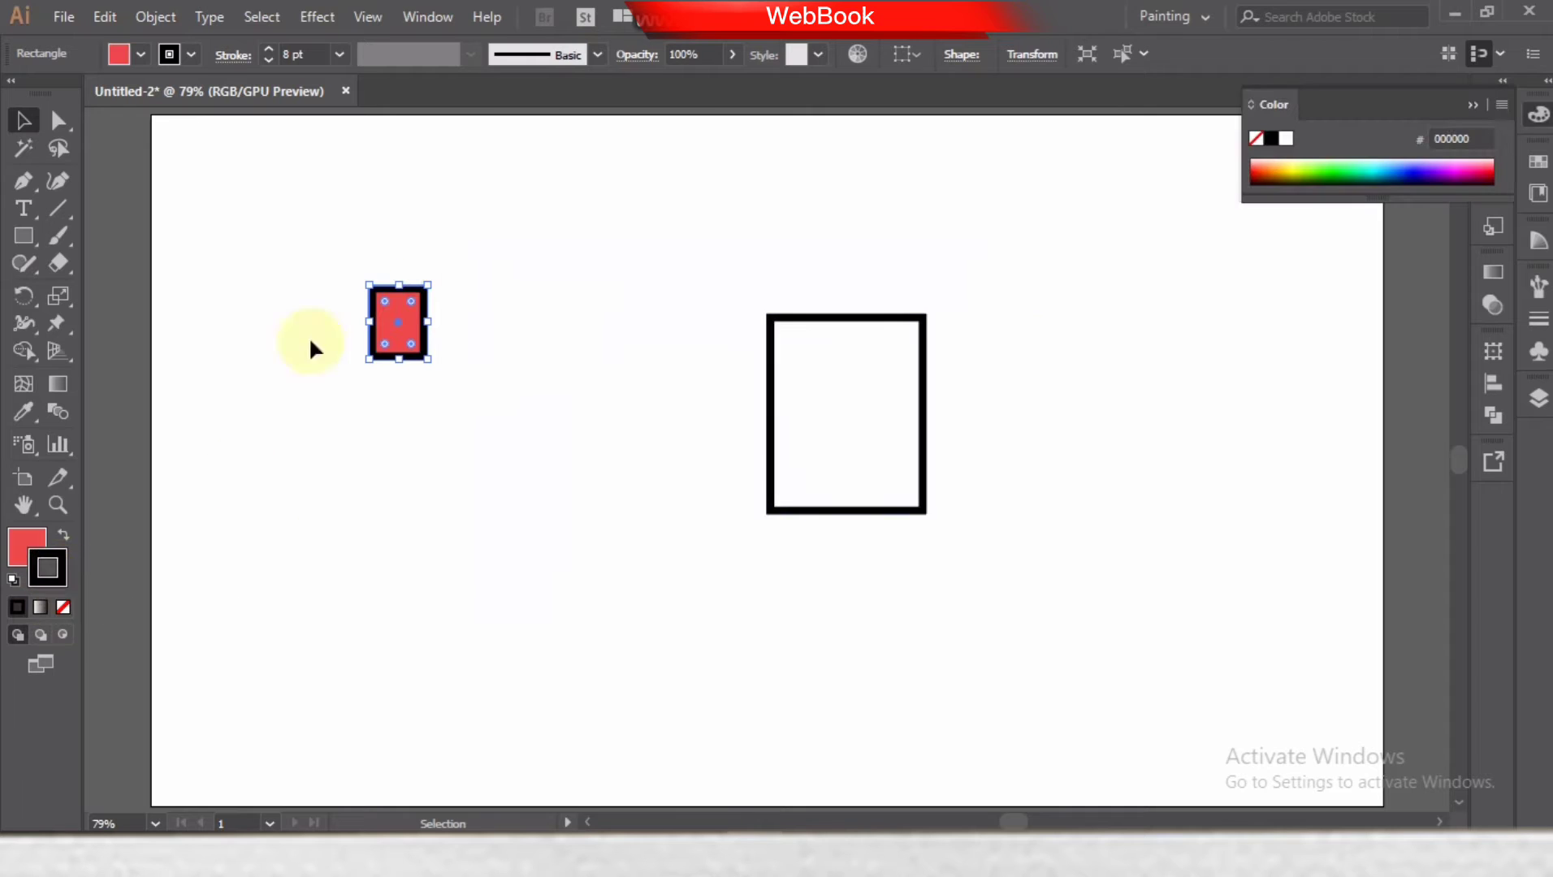
mouse_move(403, 343)
mouse_down()
mouse_move(469, 342)
mouse_move(469, 429)
mouse_move(397, 423)
mouse_up()
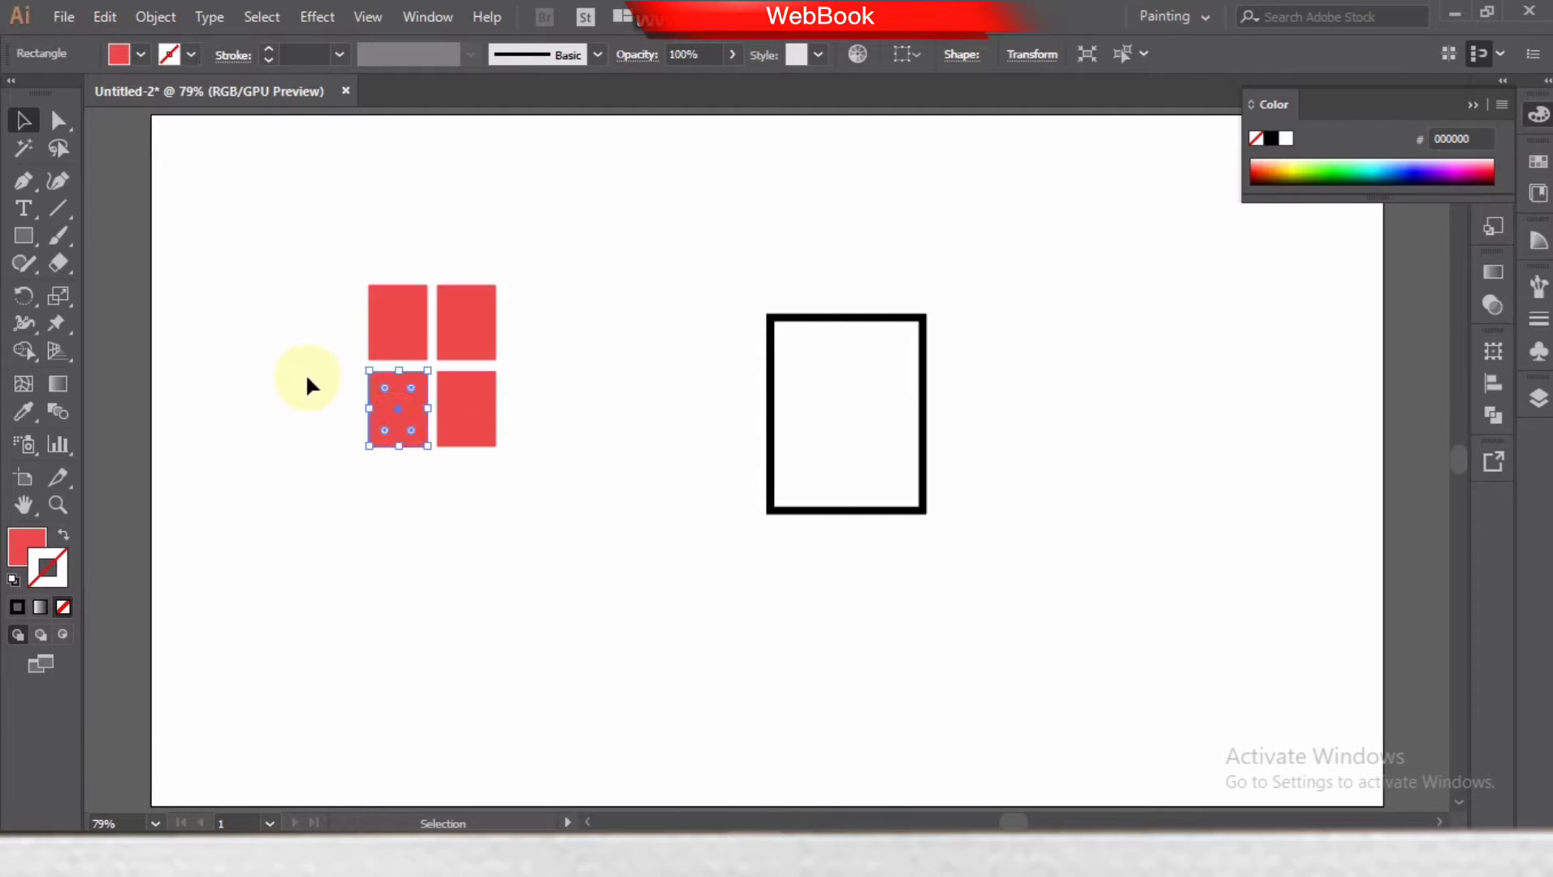
click(332, 290)
- Move the red squares into the black frame, fit its height, and copy the window leftward
drag(331, 290, 441, 459)
drag(456, 390, 870, 438)
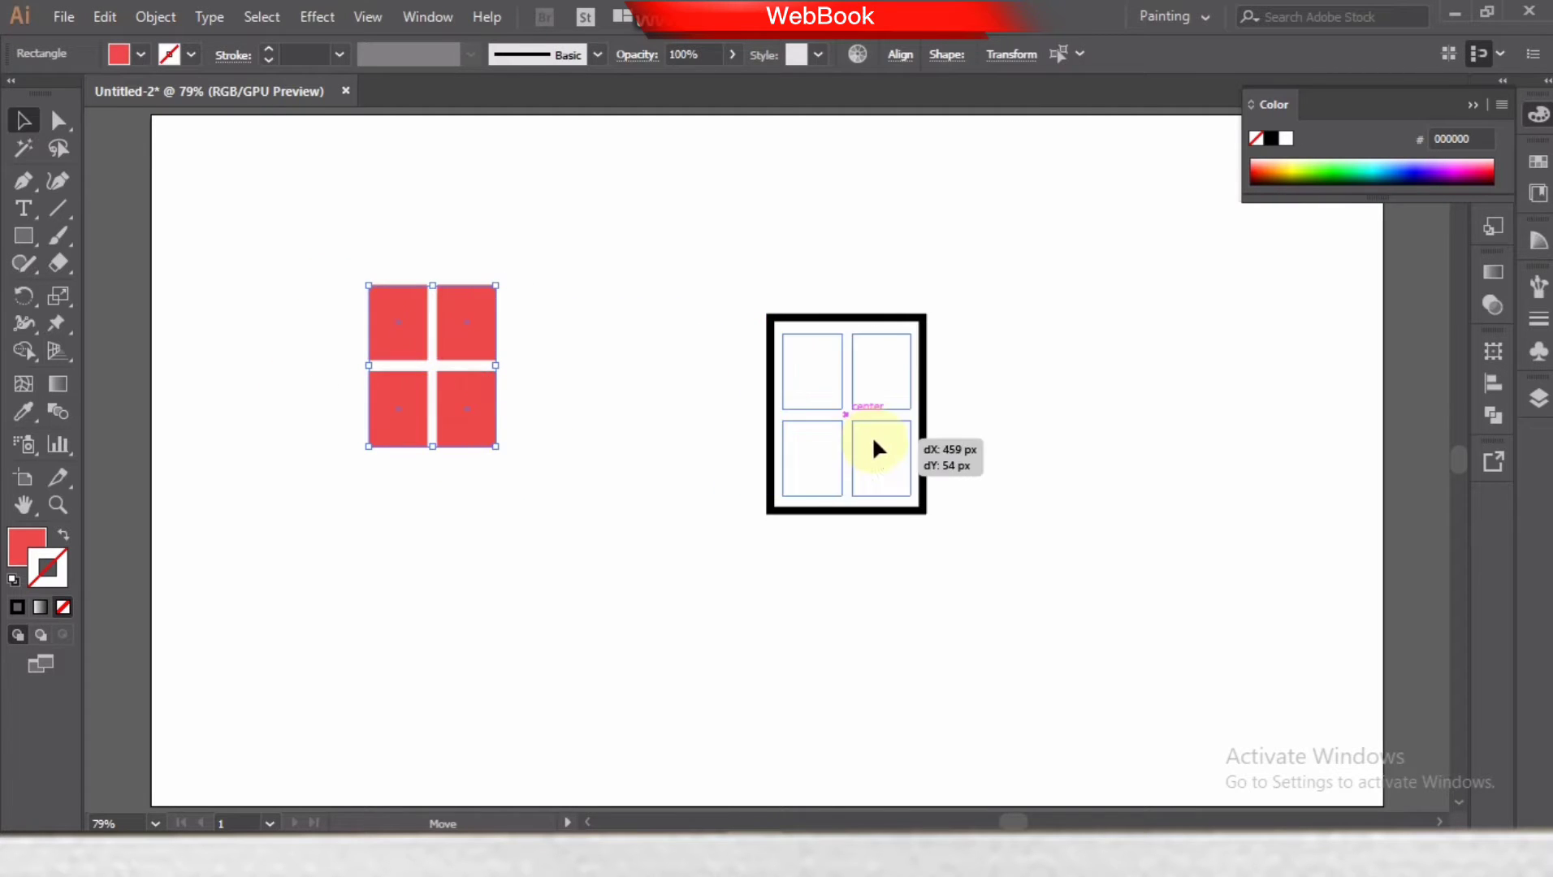
click(1472, 104)
click(697, 302)
click(861, 317)
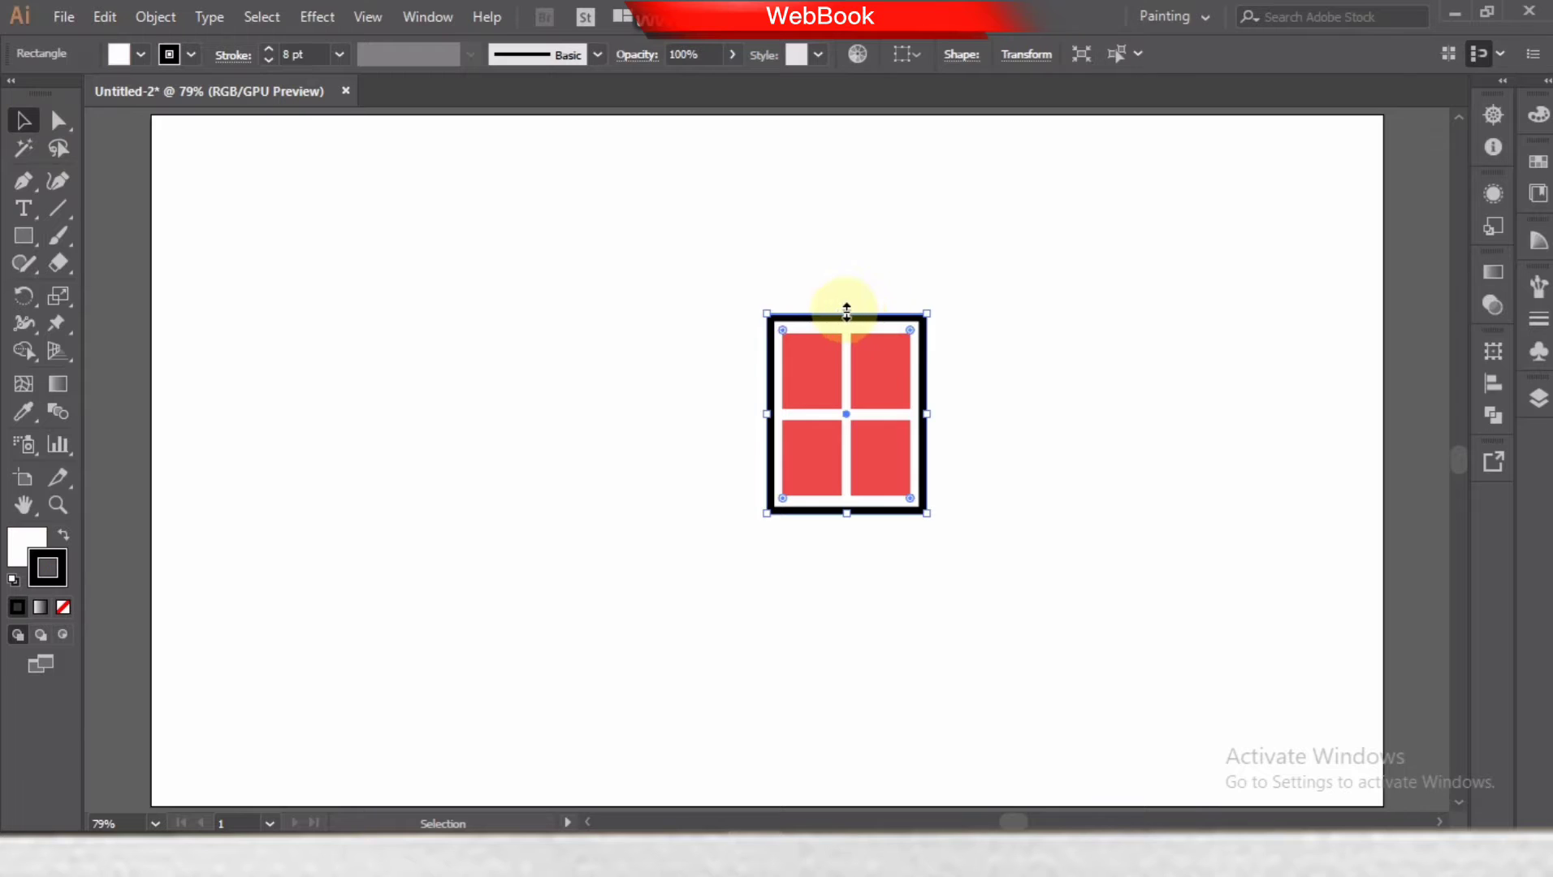
drag(846, 315, 846, 316)
click(707, 319)
mouse_move(707, 309)
mouse_down()
mouse_move(779, 409)
mouse_move(602, 459)
mouse_move(420, 424)
mouse_up()
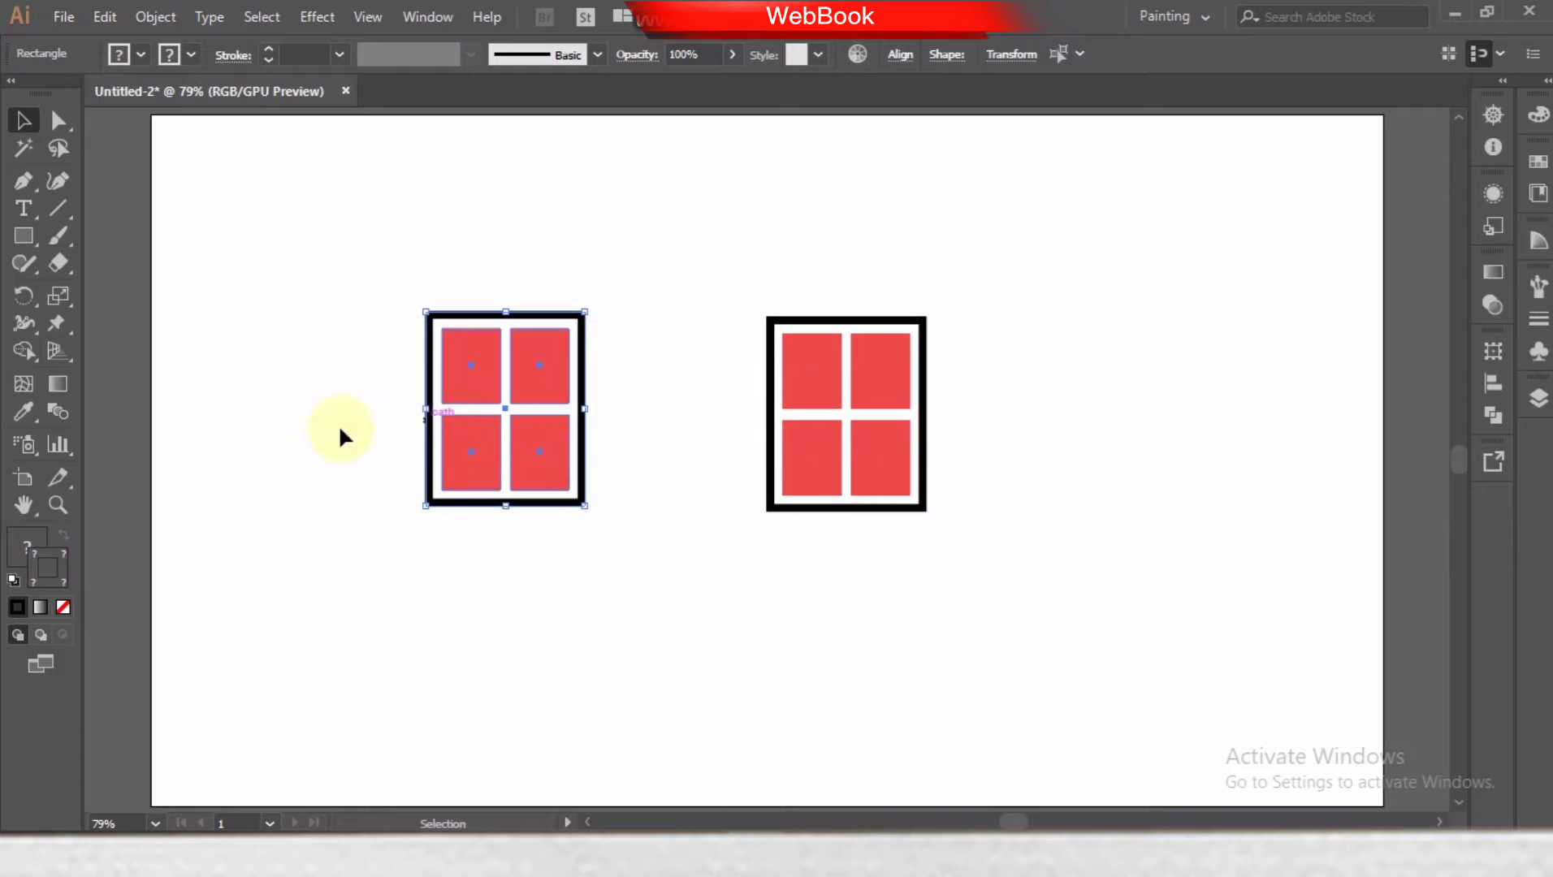
- Draw a straight line joining the two windows and give it a 16 pt stroke
click(19, 188)
click(580, 408)
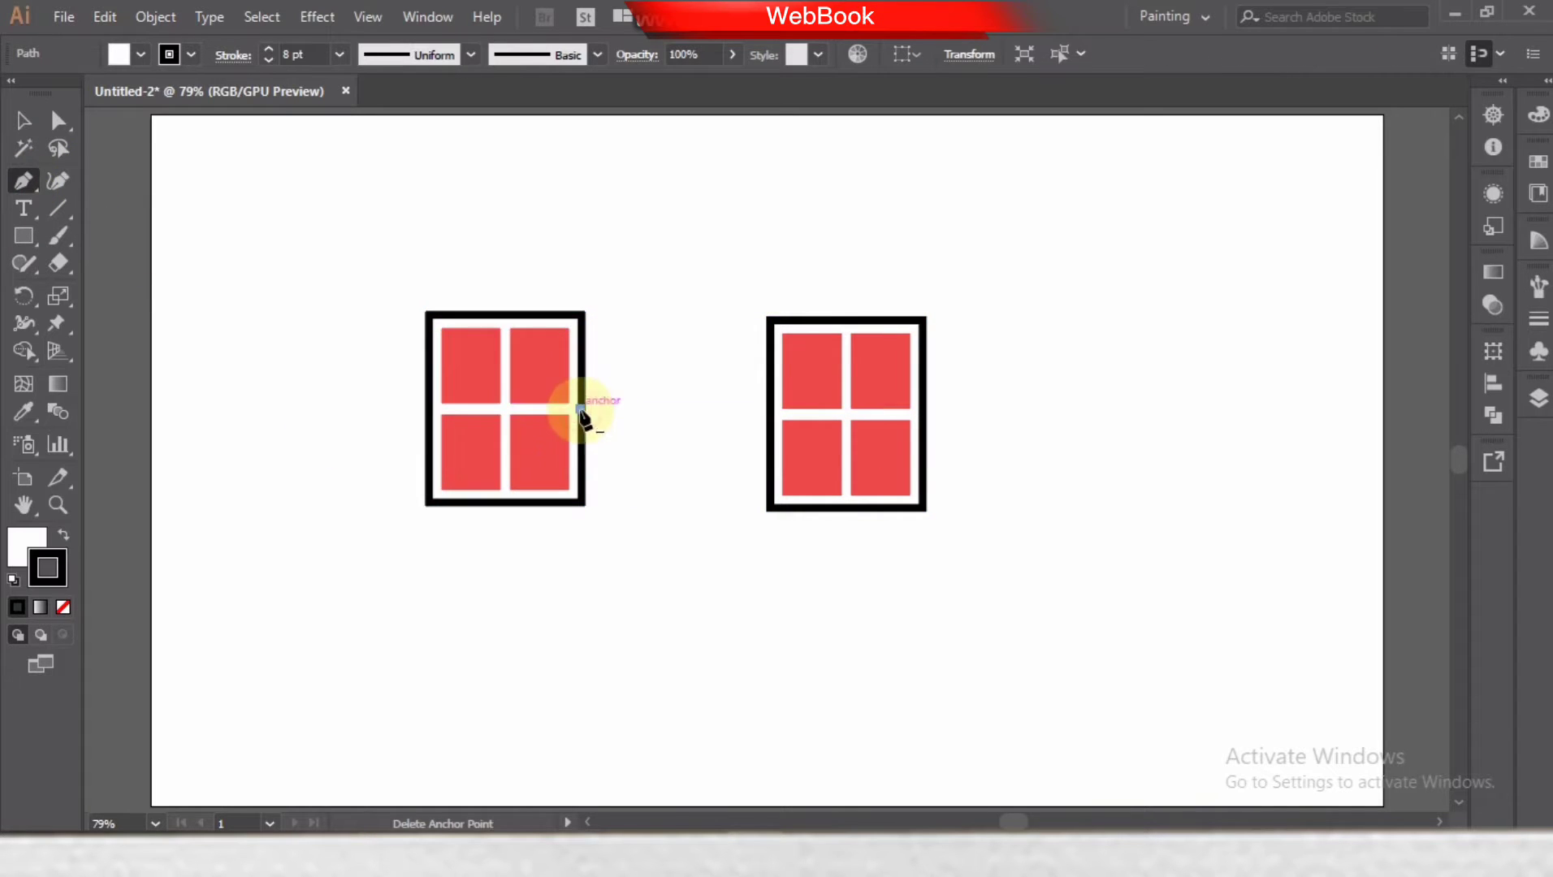
click(766, 409)
ctrl+click(418, 394)
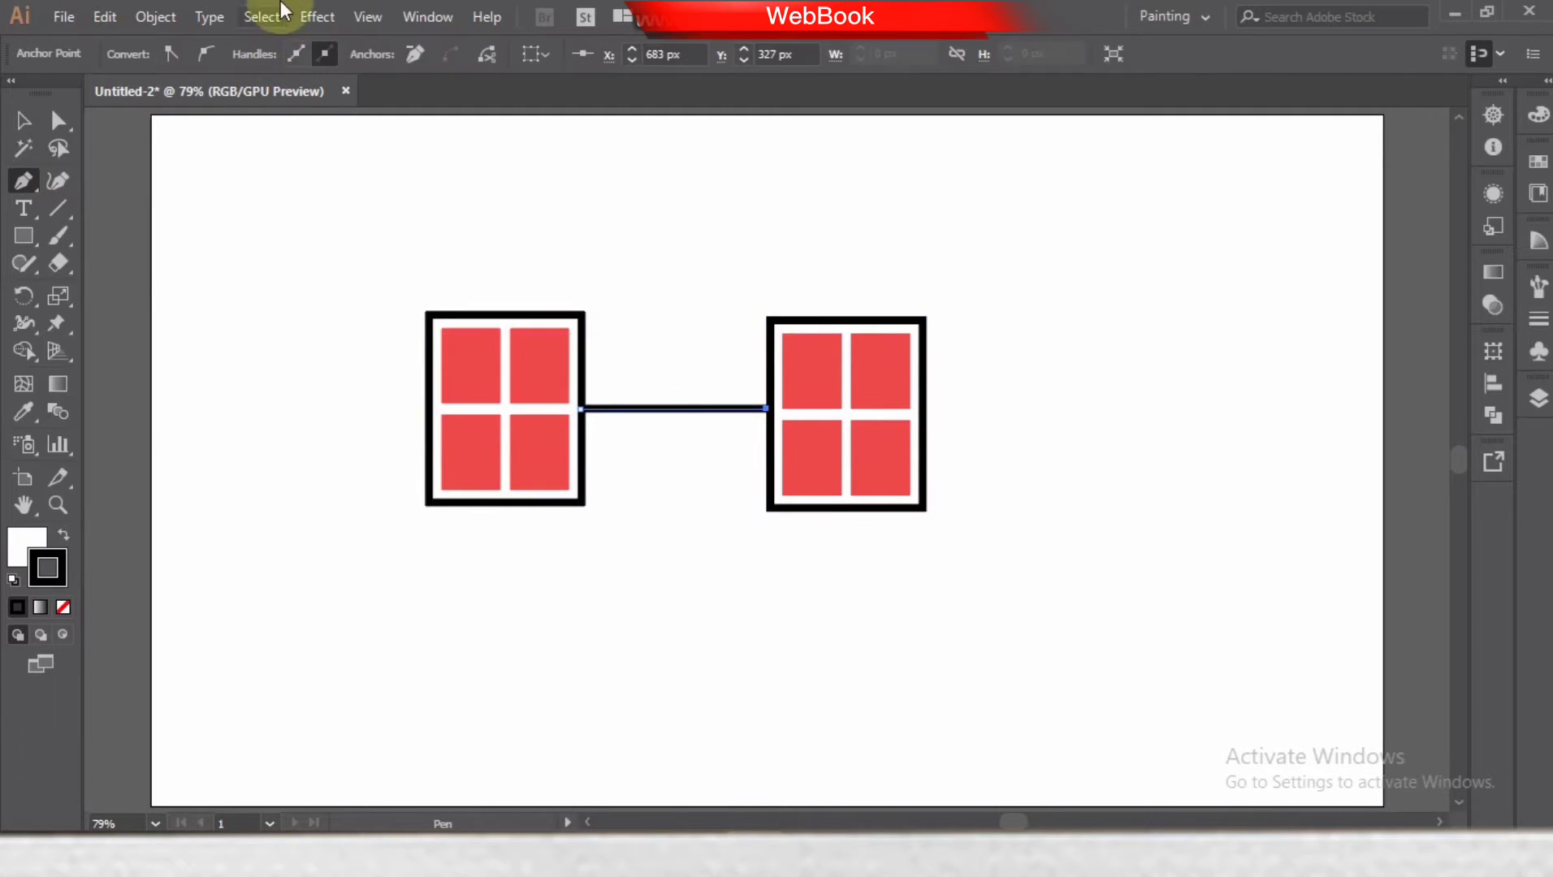
key(v)
click(680, 301)
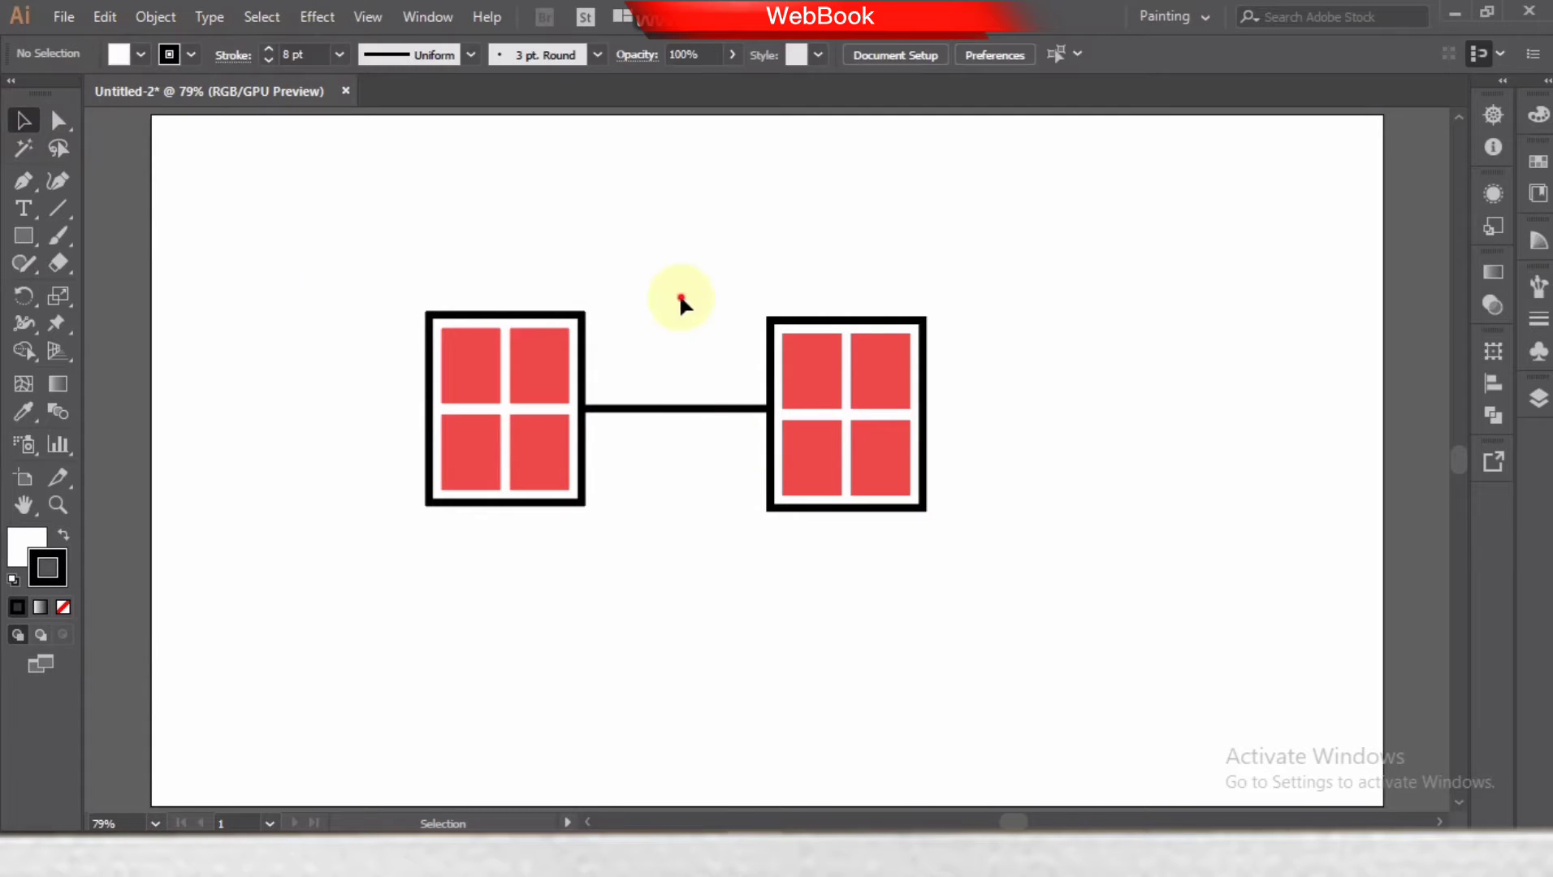
click(672, 408)
click(338, 54)
click(390, 394)
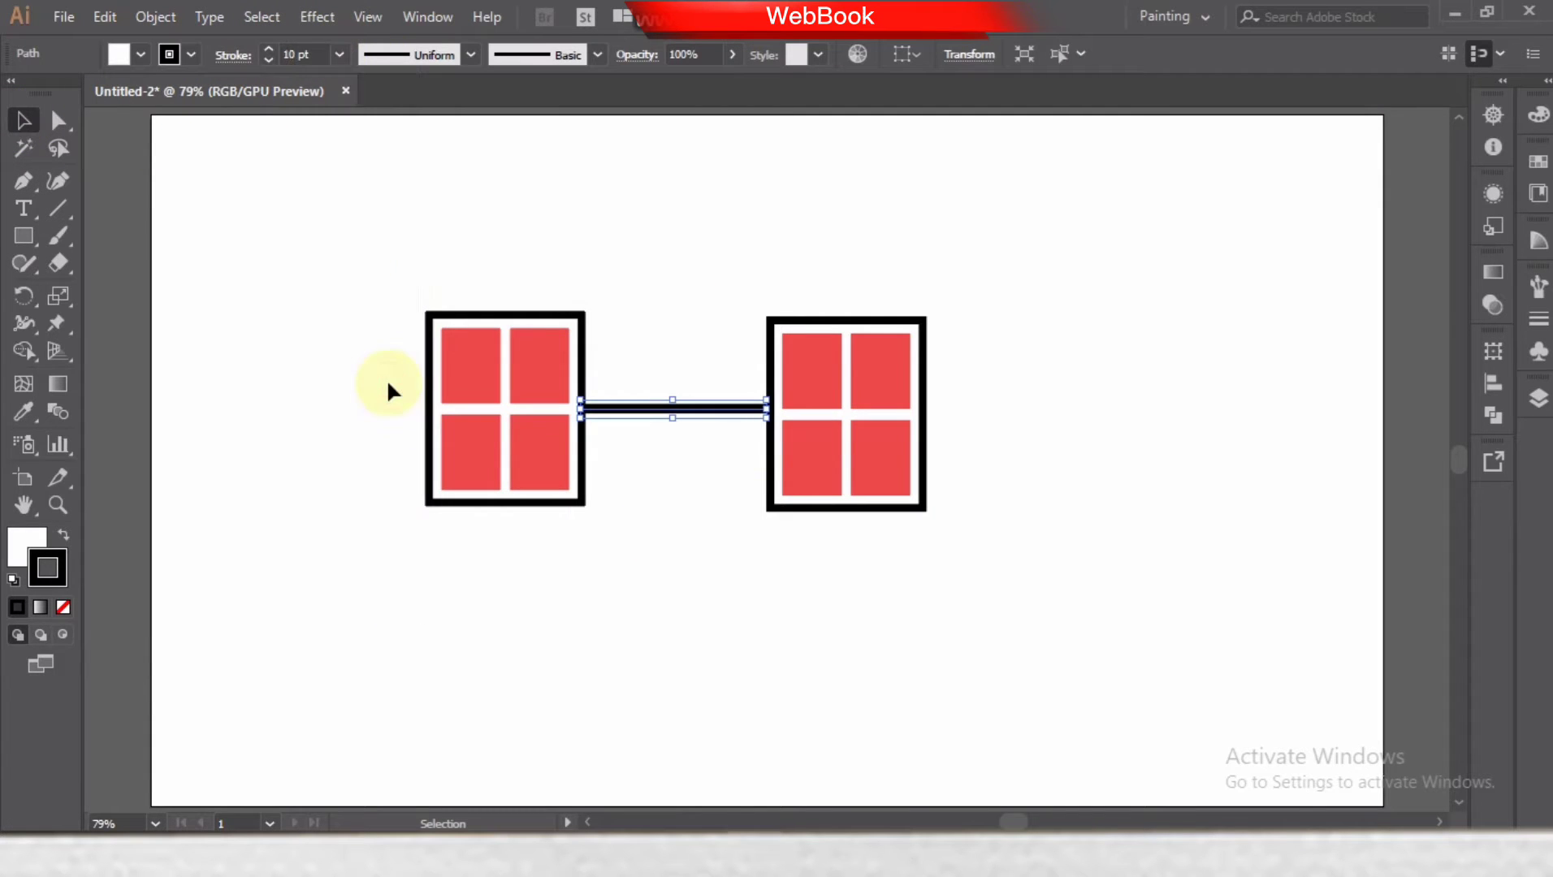
click(338, 54)
click(370, 454)
click(338, 325)
- Nudge the left window and line slightly further left
drag(340, 261, 482, 505)
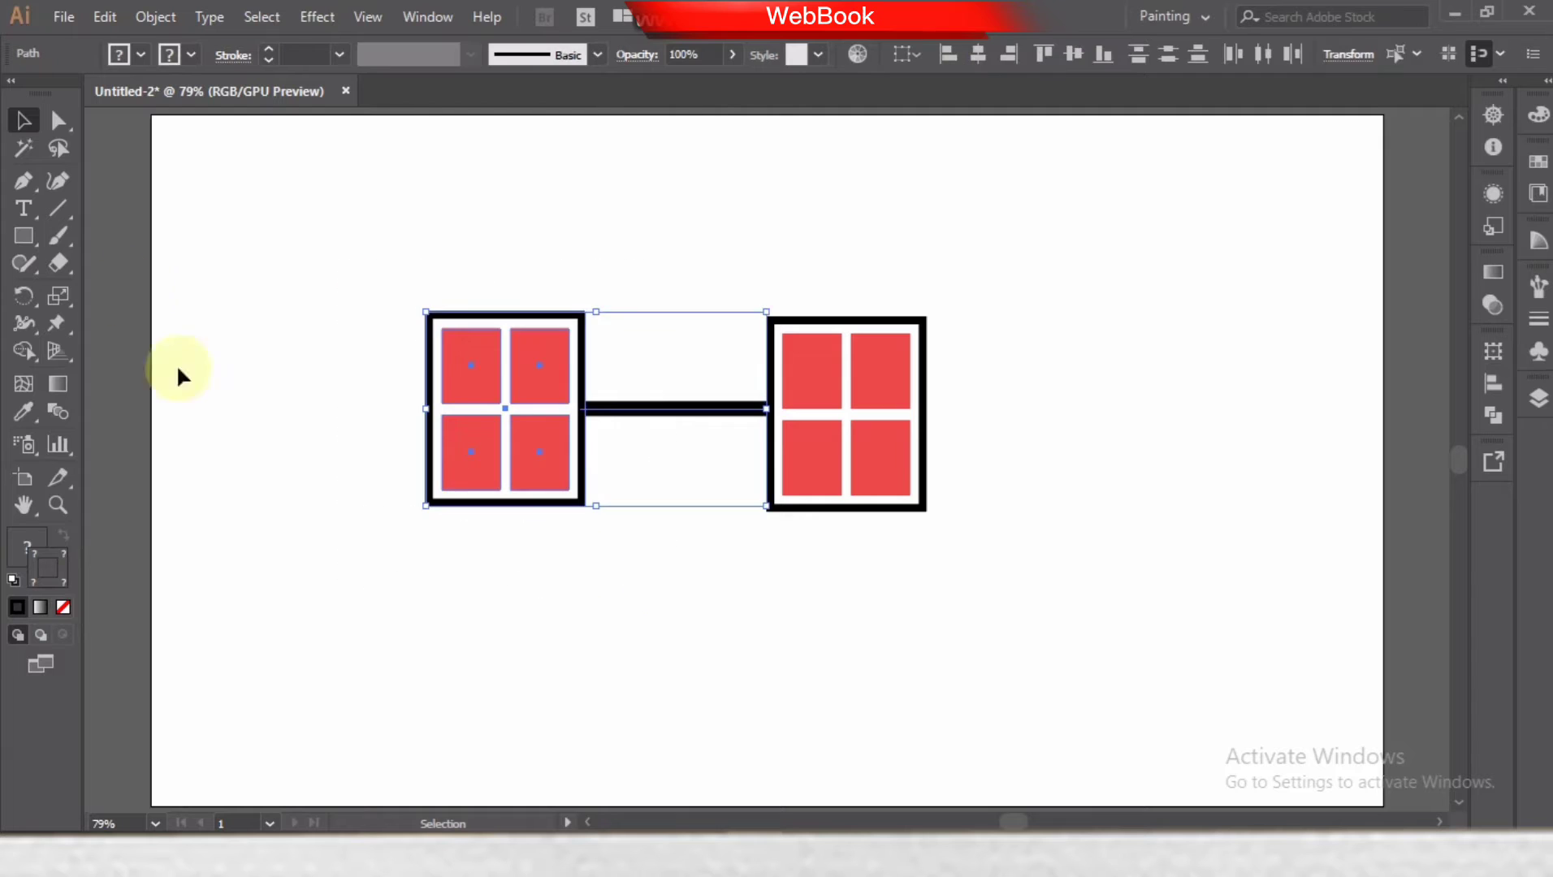
key(a)
key(Left)
key(Left)
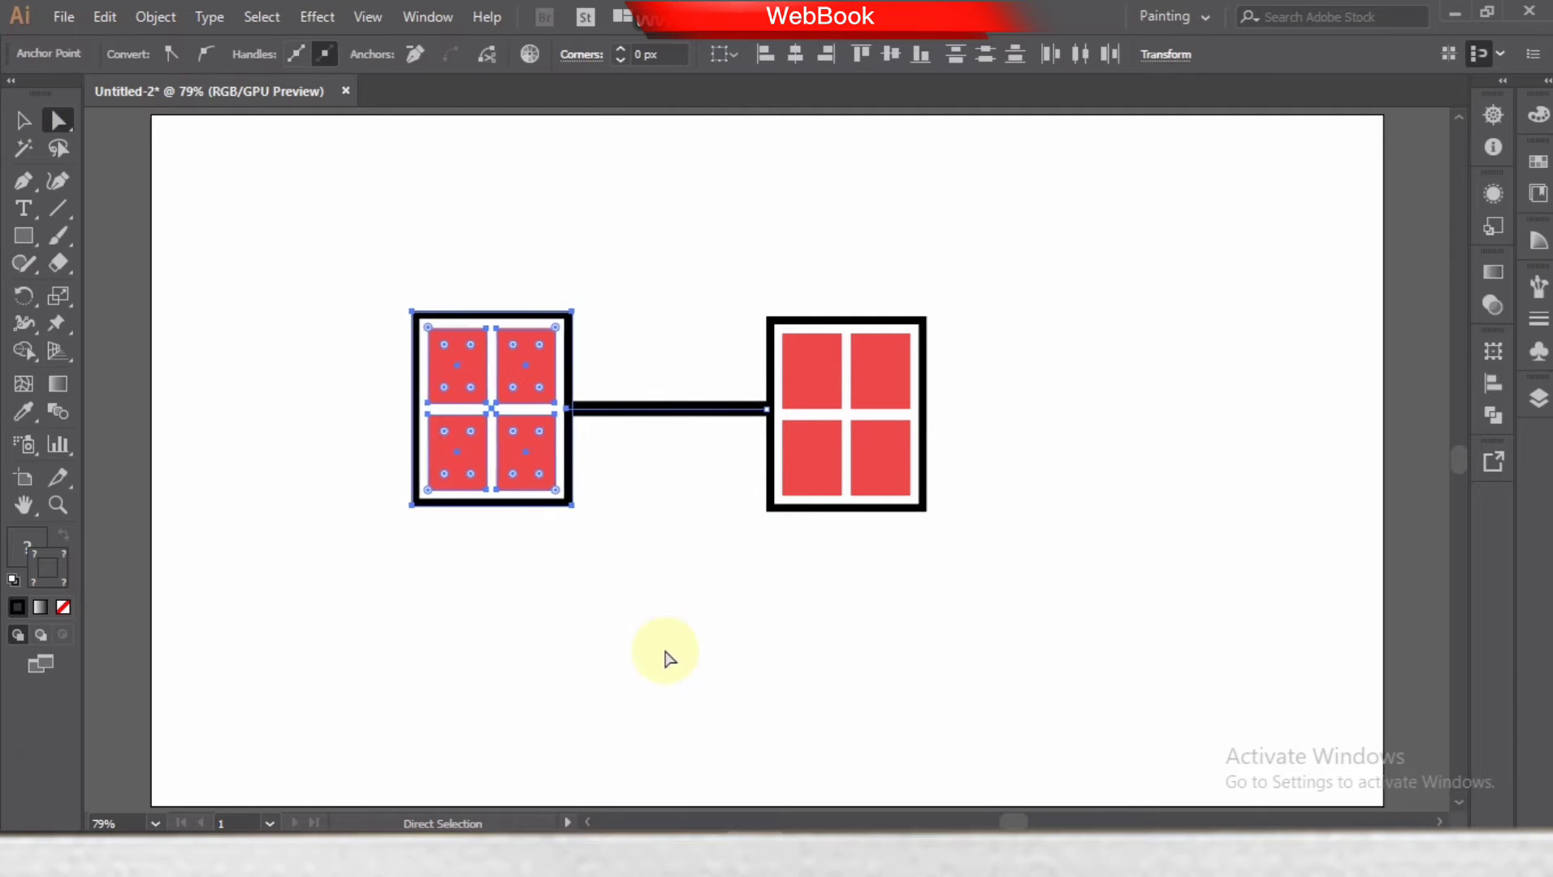
key(Left)
key(Left)
key(Left)
click(23, 120)
key(ctrl+shift+a)
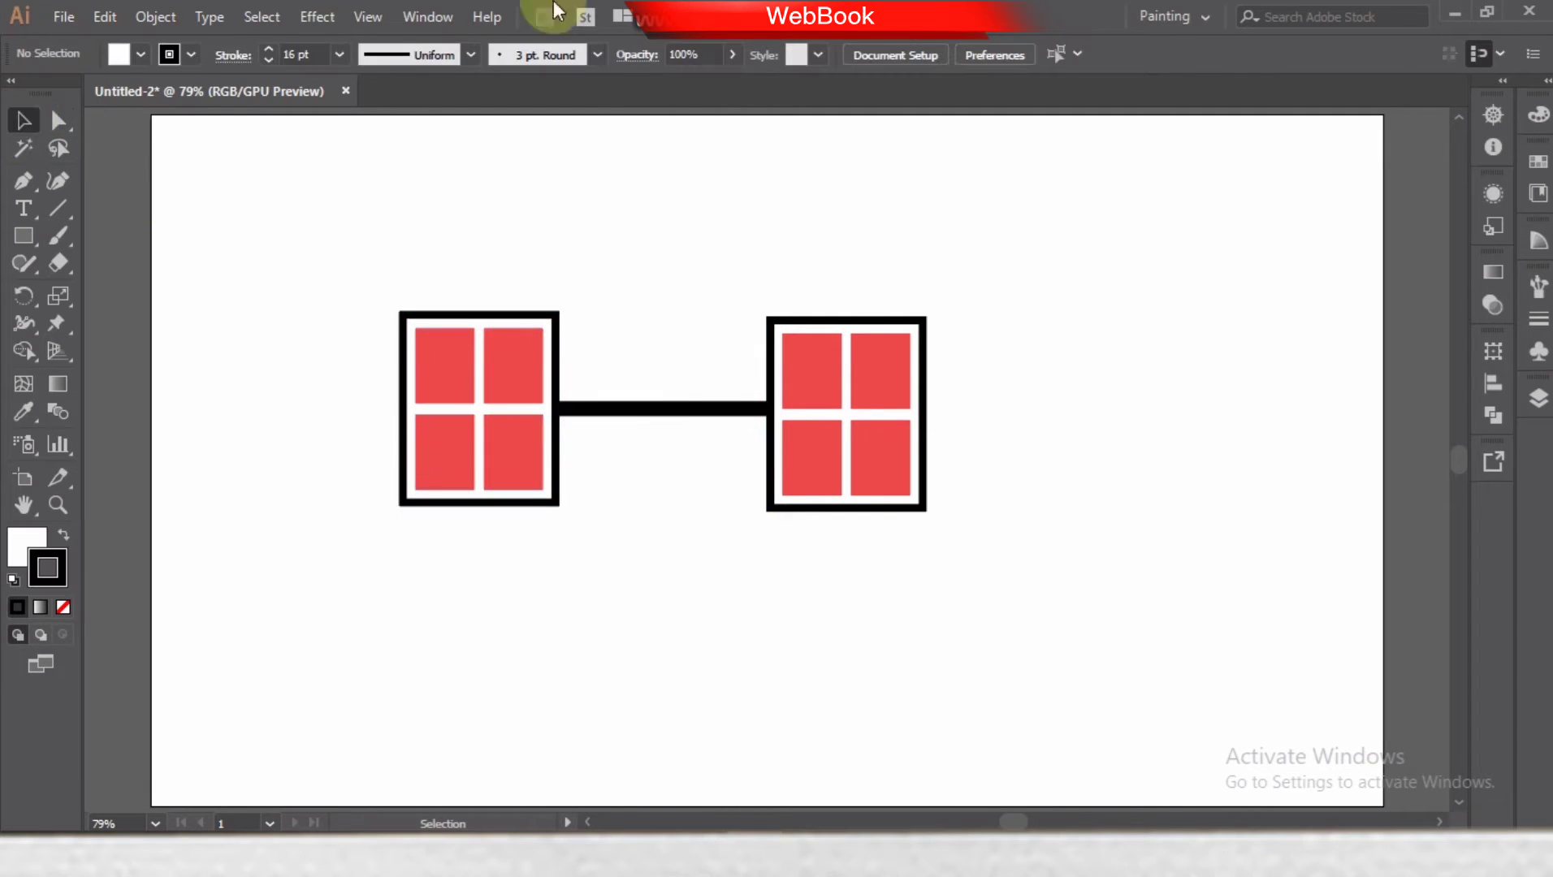
- Expand the appearance of both windows and the connecting bar, then select both windows
drag(336, 257, 1045, 561)
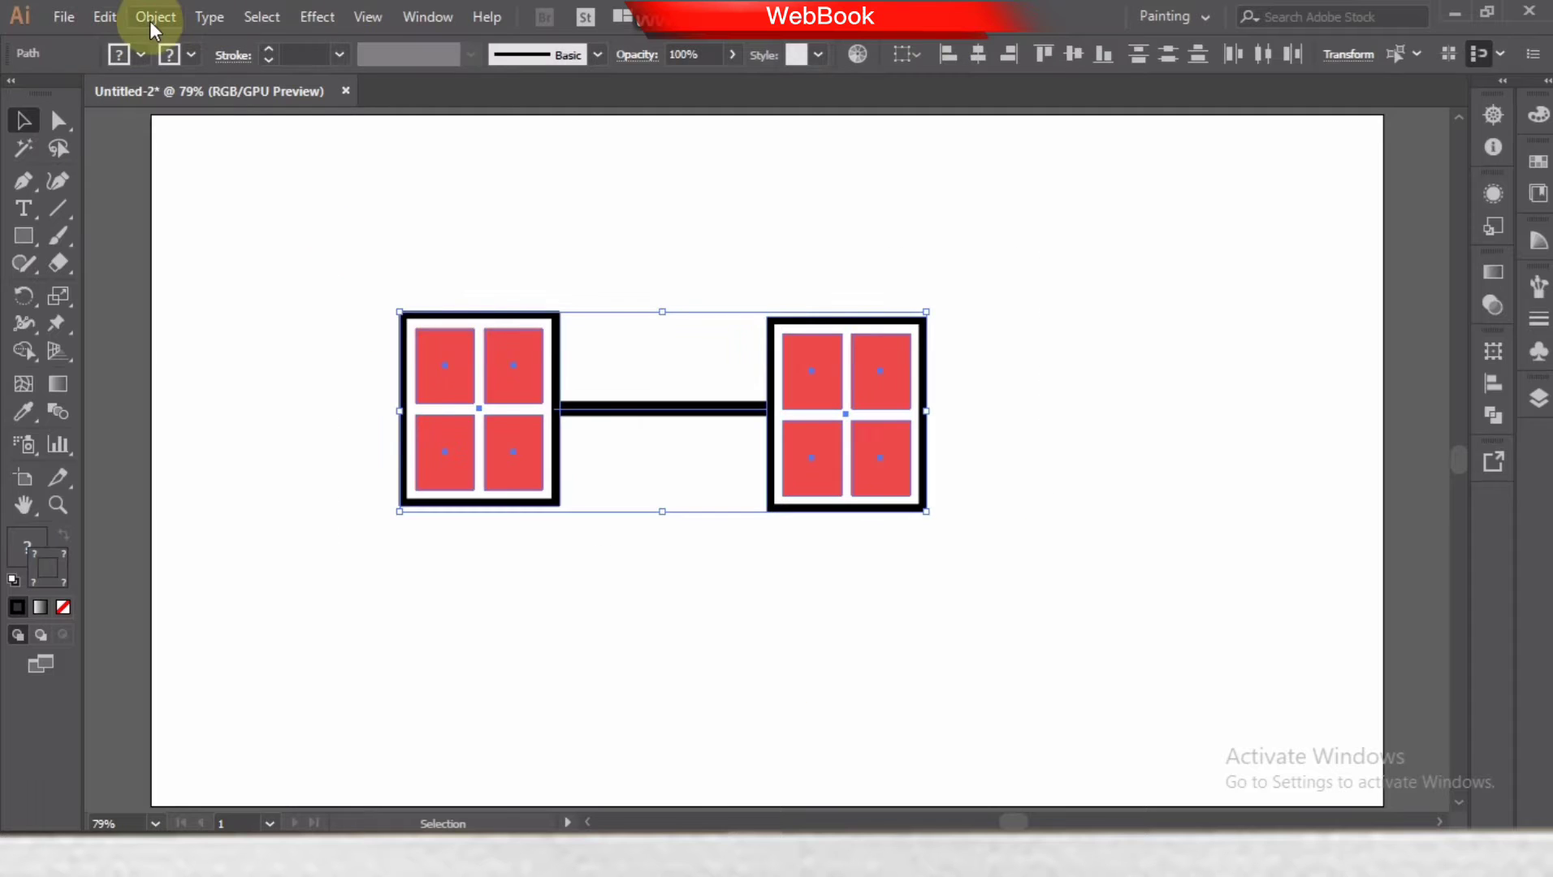
click(151, 20)
click(297, 260)
click(290, 432)
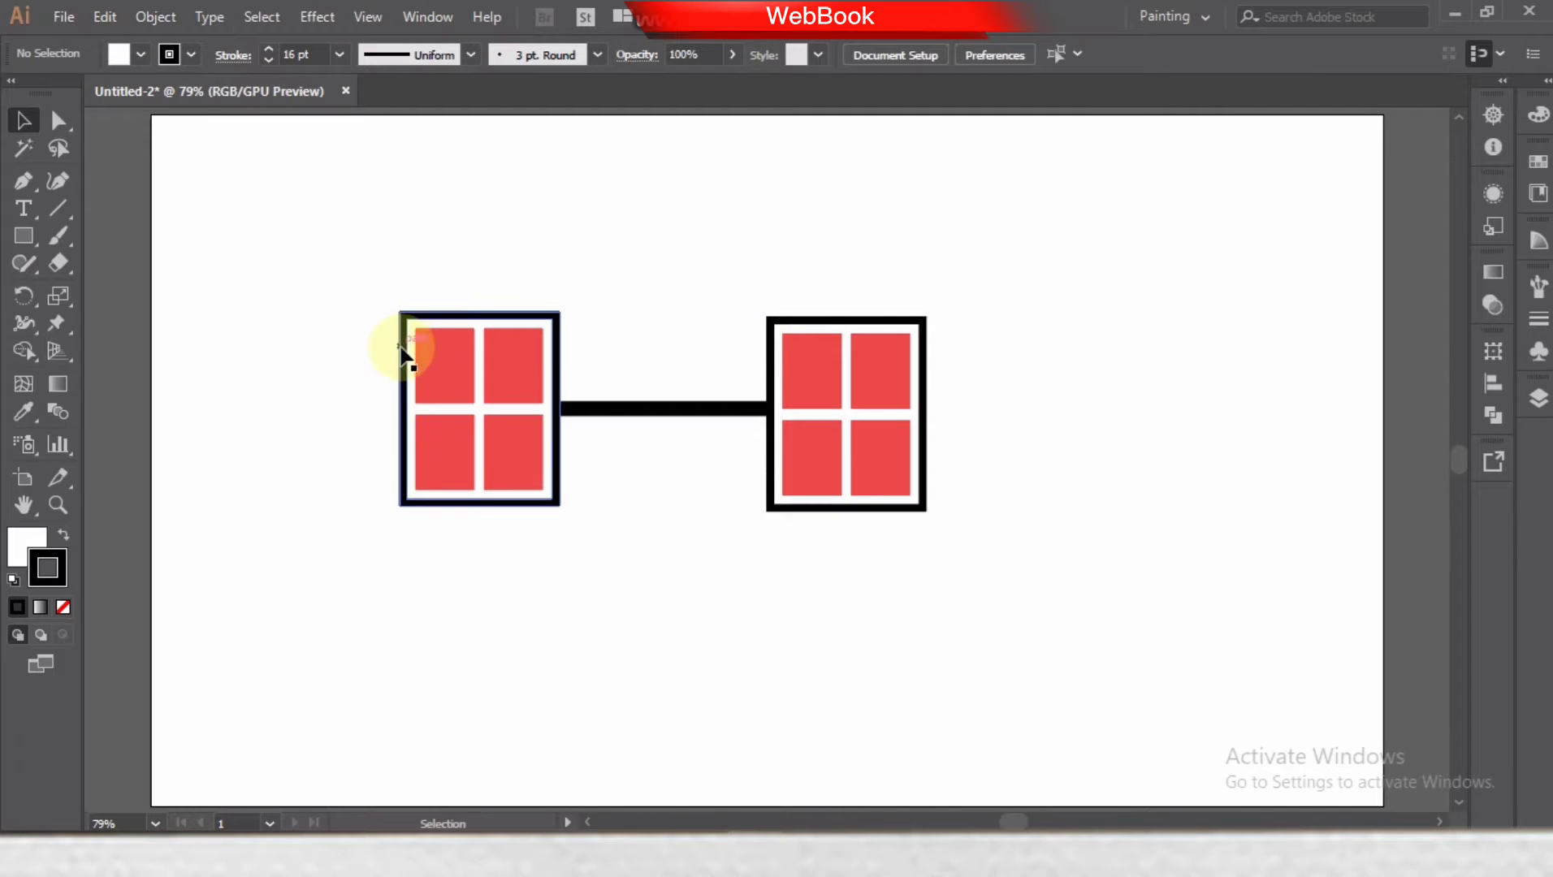
drag(288, 388, 721, 244)
click(555, 323)
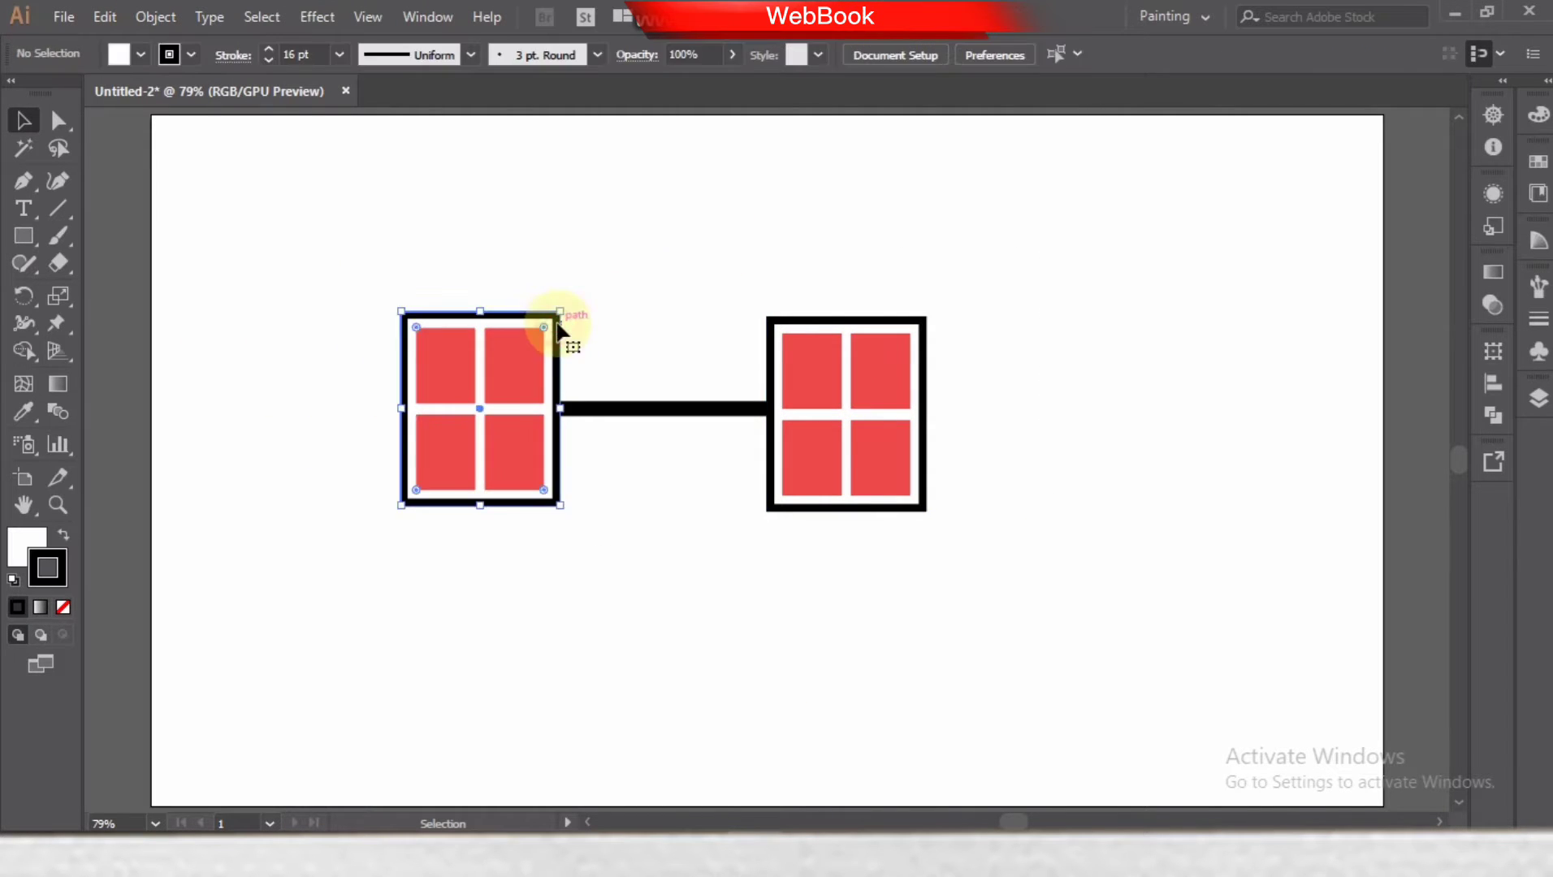
shift+click(820, 318)
- Remove the windows' black borders and give both panel groups a light grey fill
click(68, 603)
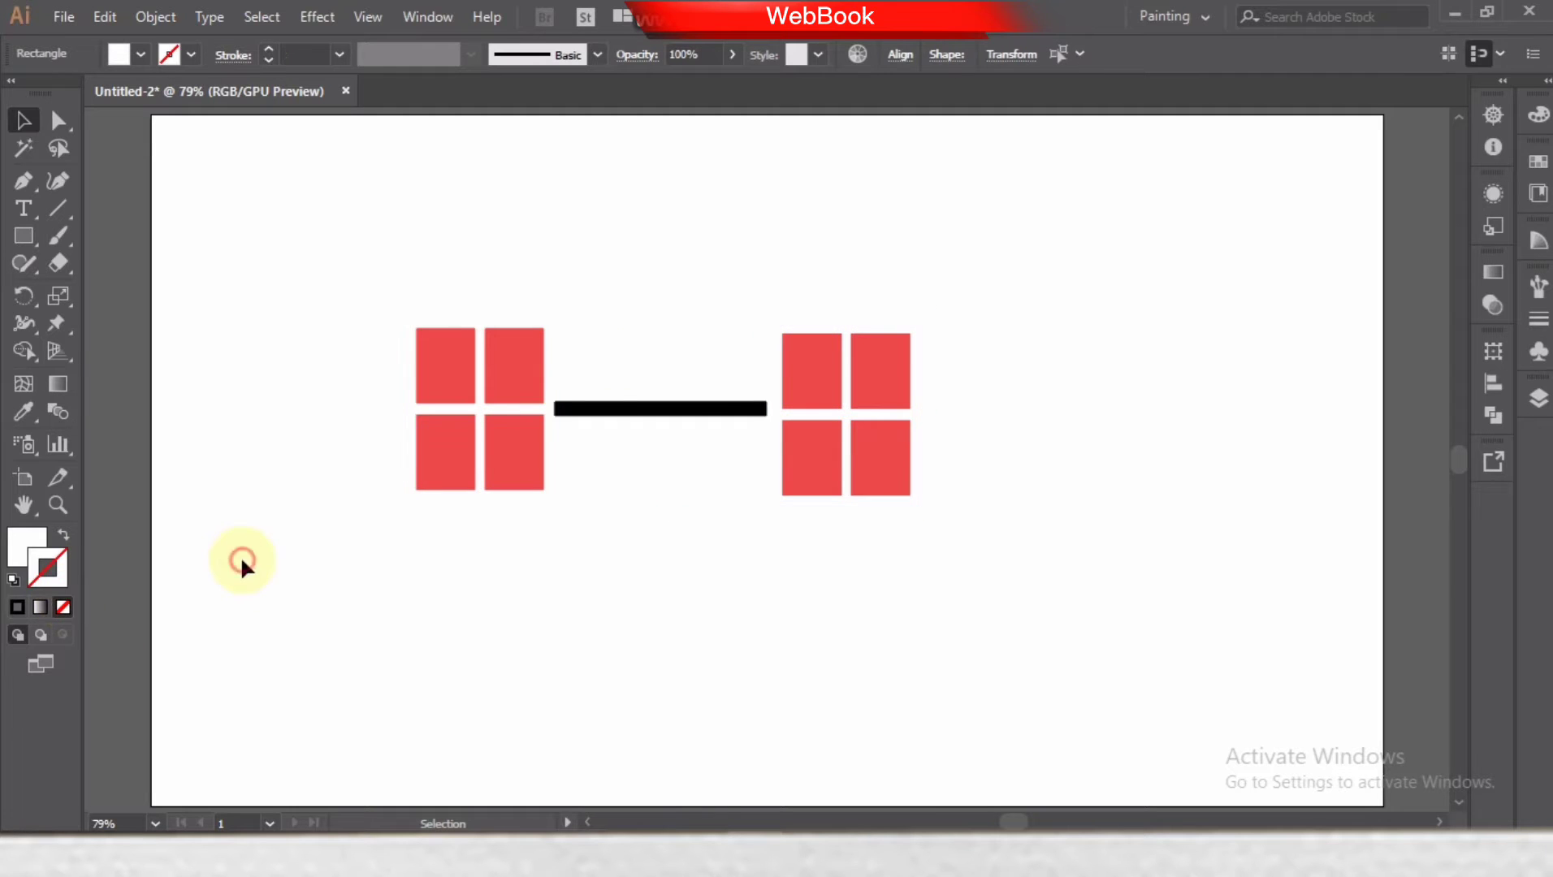
click(241, 555)
drag(324, 255, 1012, 555)
click(517, 497)
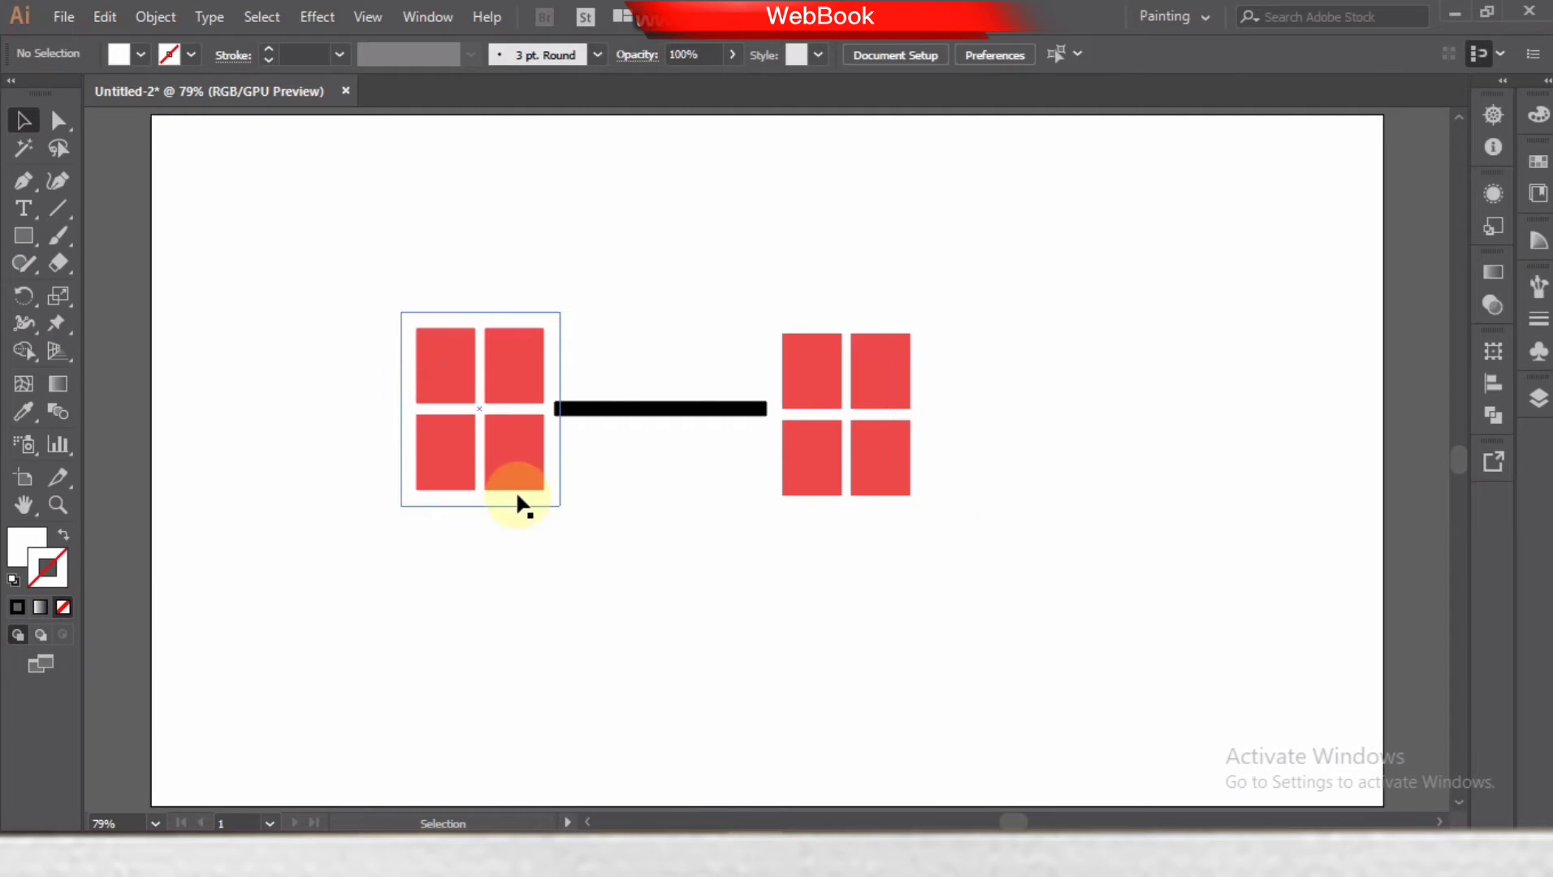
shift+click(794, 510)
double_click(27, 545)
click(1050, 324)
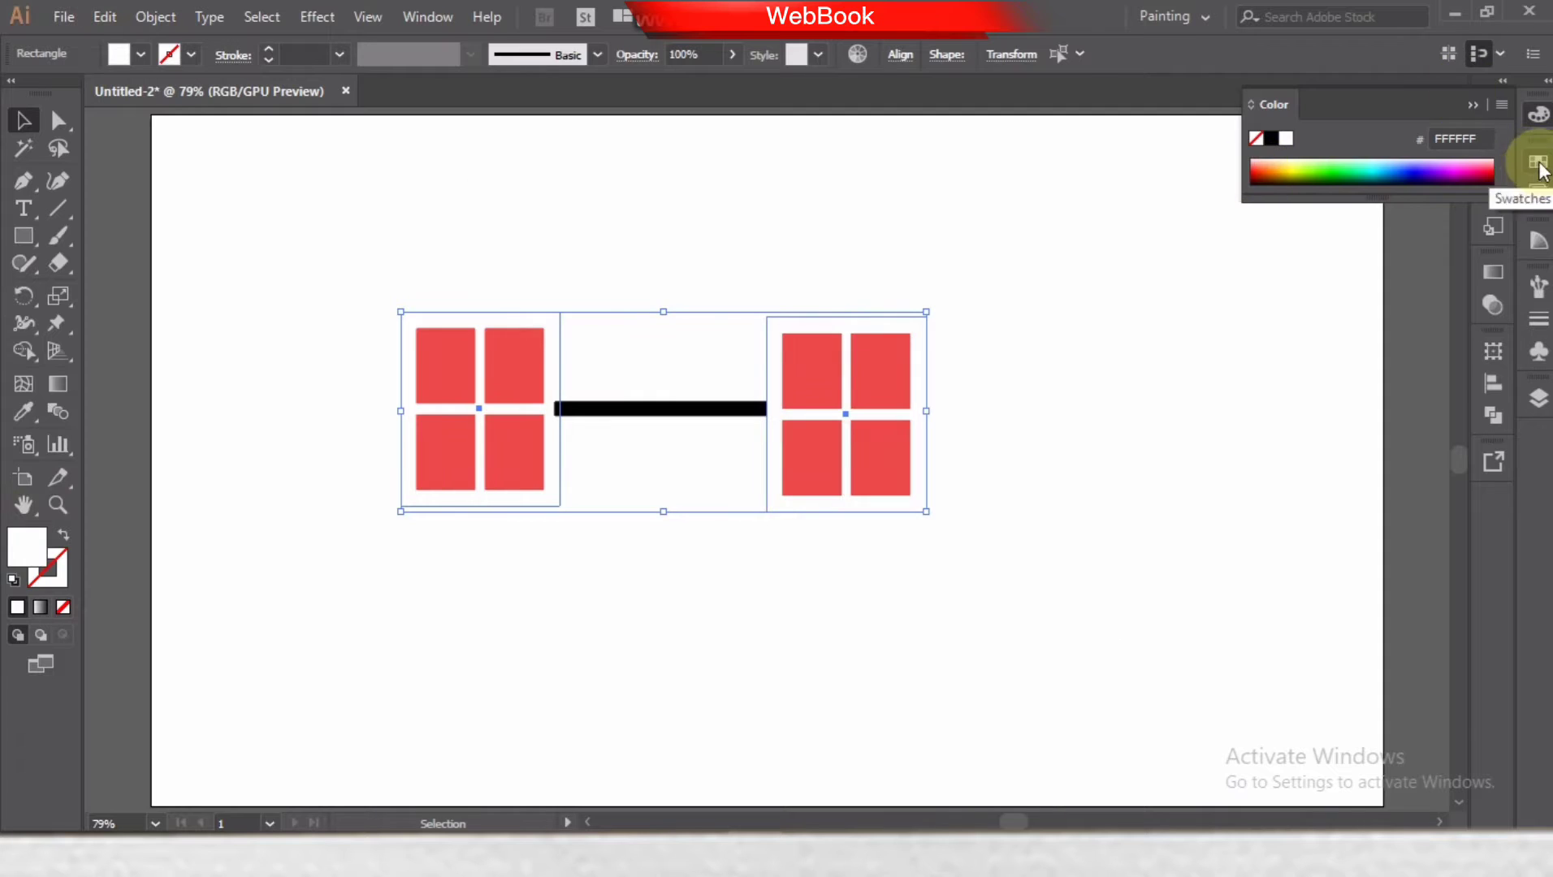
click(1538, 161)
click(1385, 288)
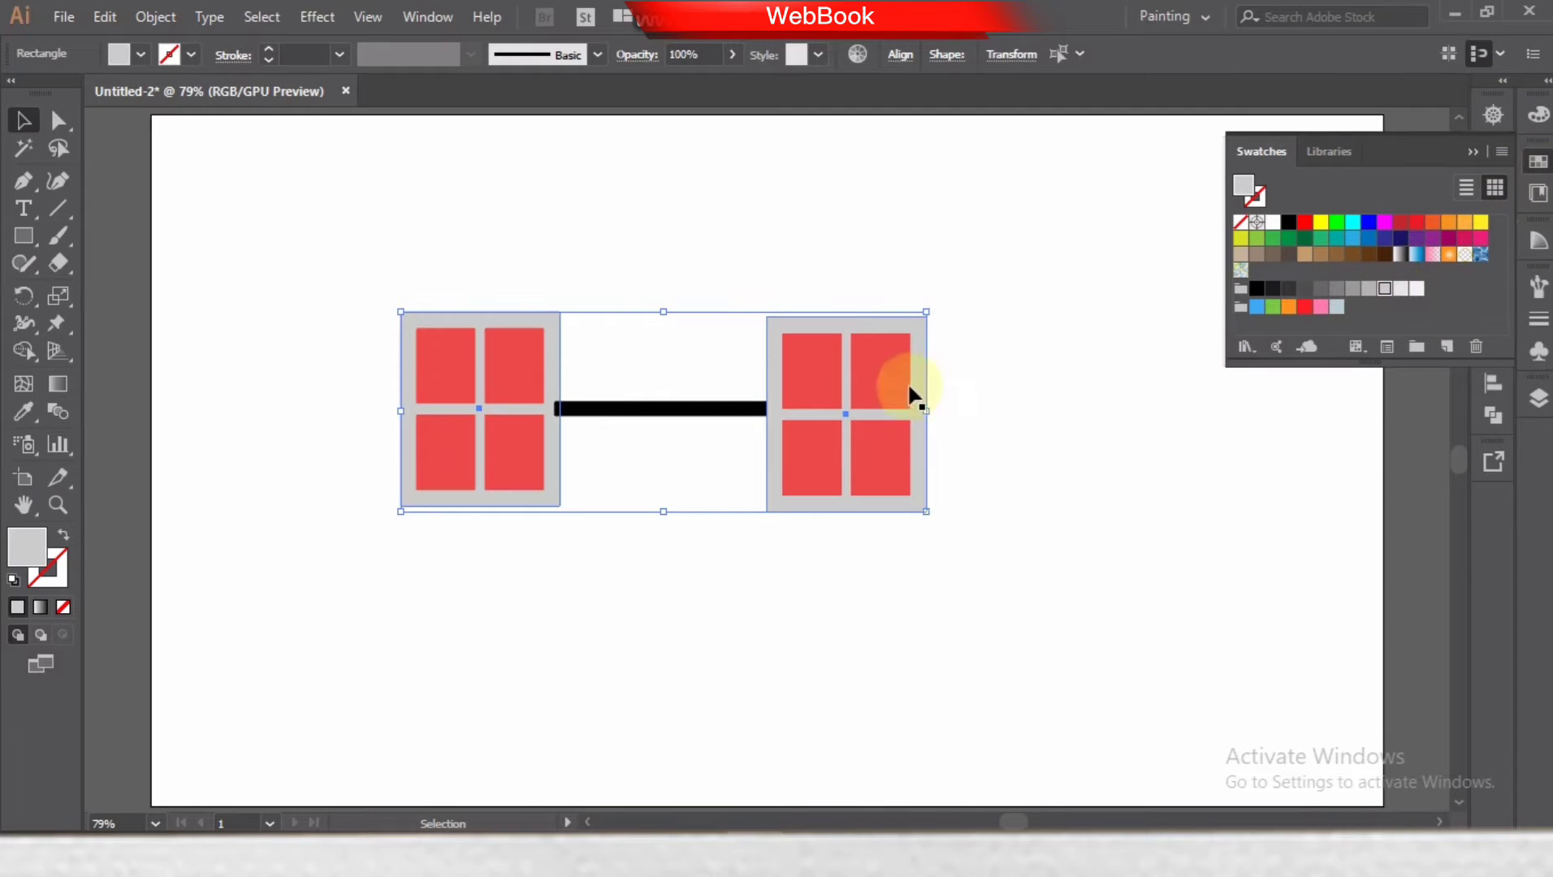
- Recolour all eight red panel cells teal from the swatches
key(ctrl+shift+a)
shift+click(877, 385)
shift+click(876, 453)
shift+click(812, 457)
shift+click(813, 367)
shift+click(445, 365)
shift+click(485, 361)
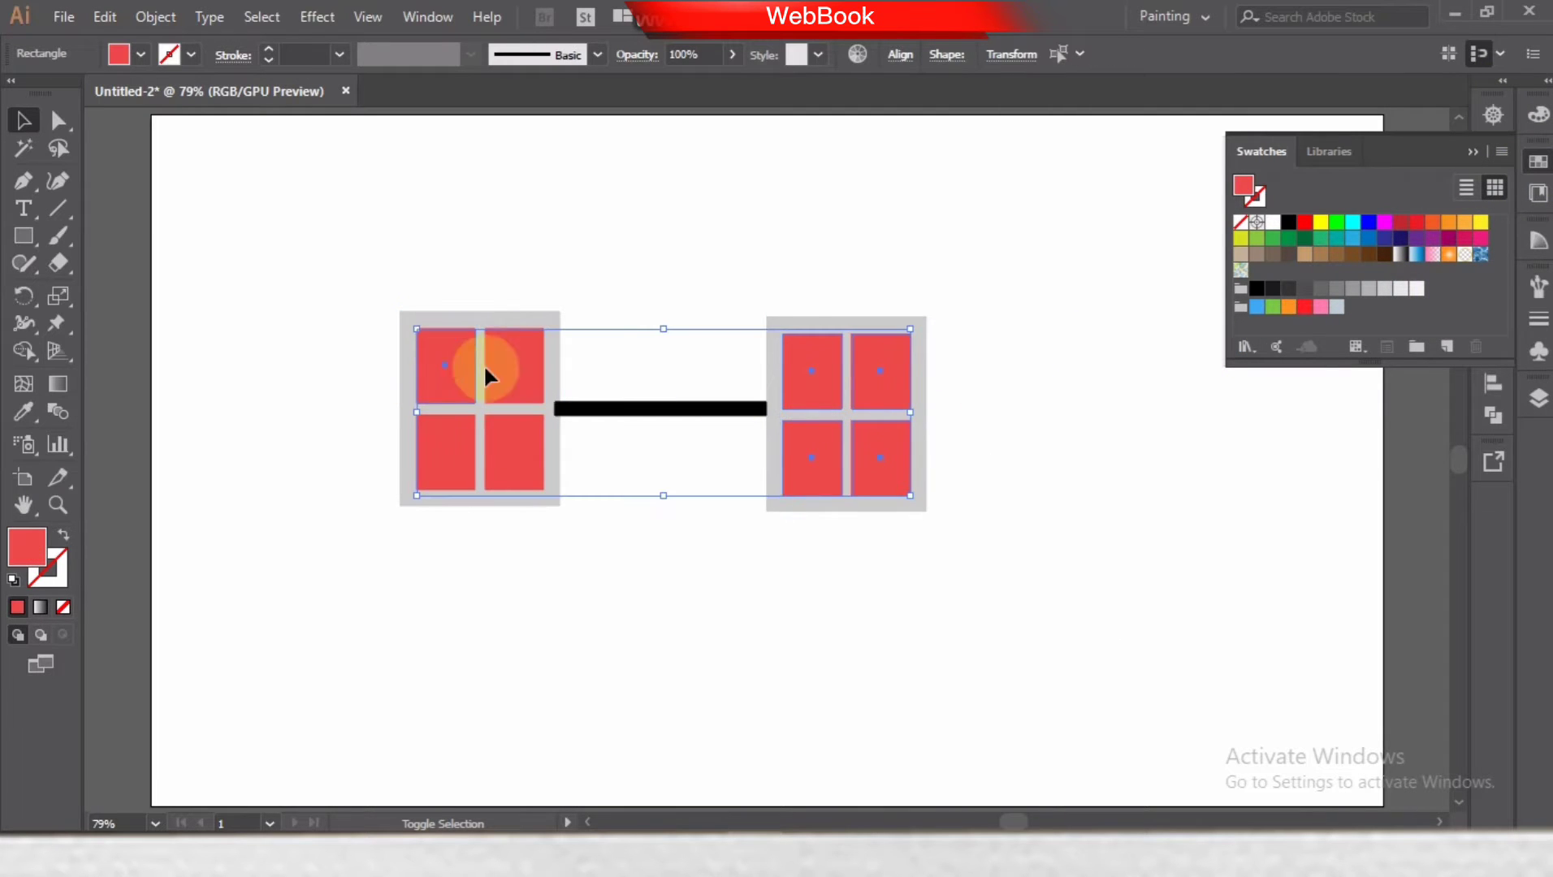
shift+click(514, 450)
shift+click(443, 459)
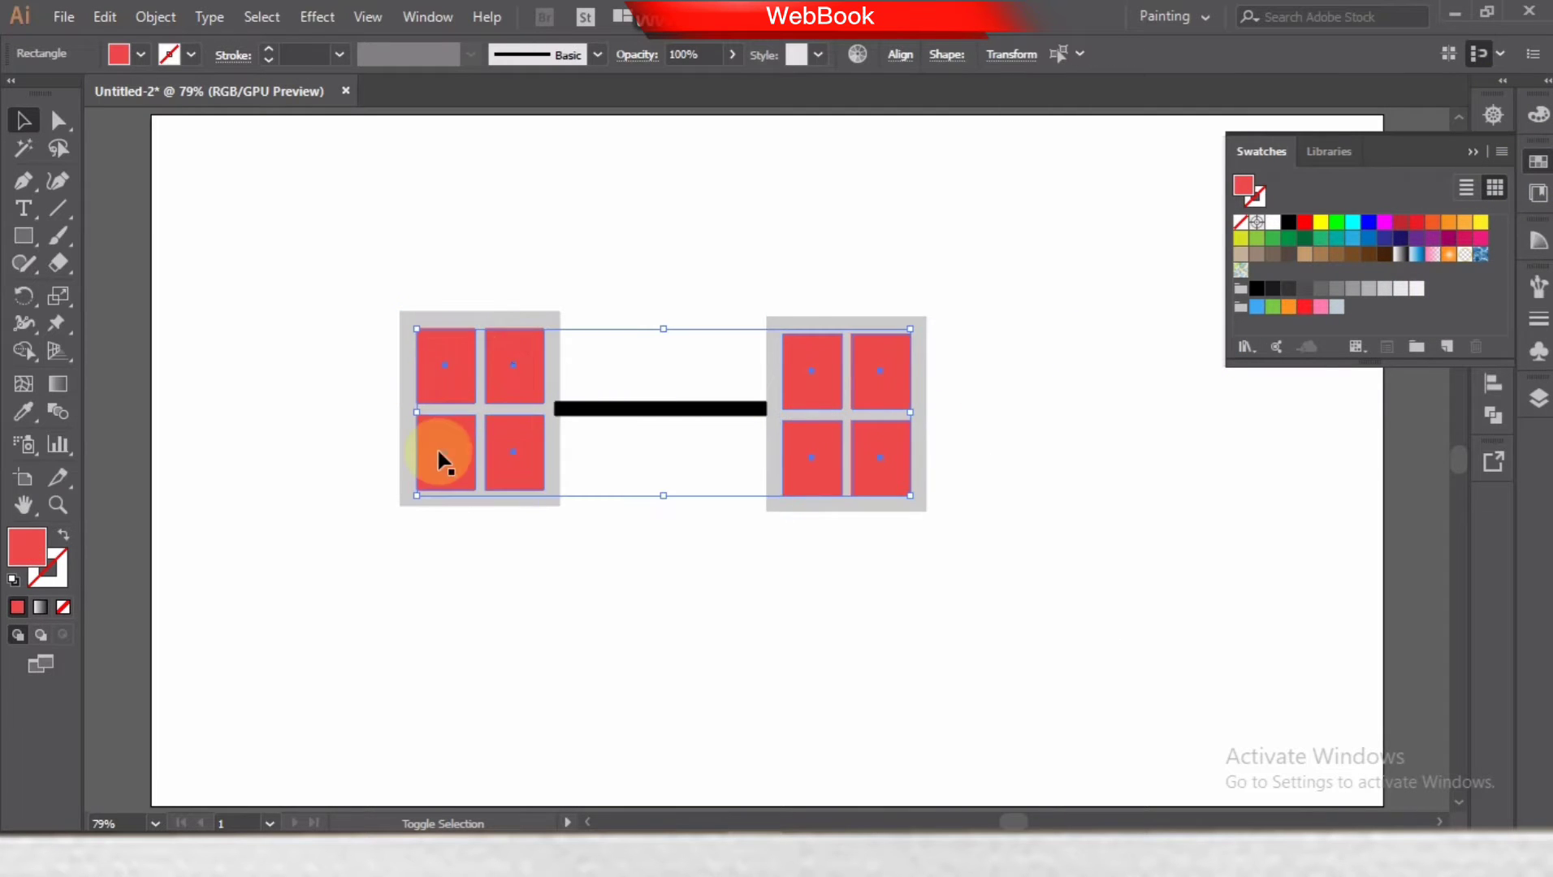
click(1338, 238)
click(1170, 504)
click(1472, 151)
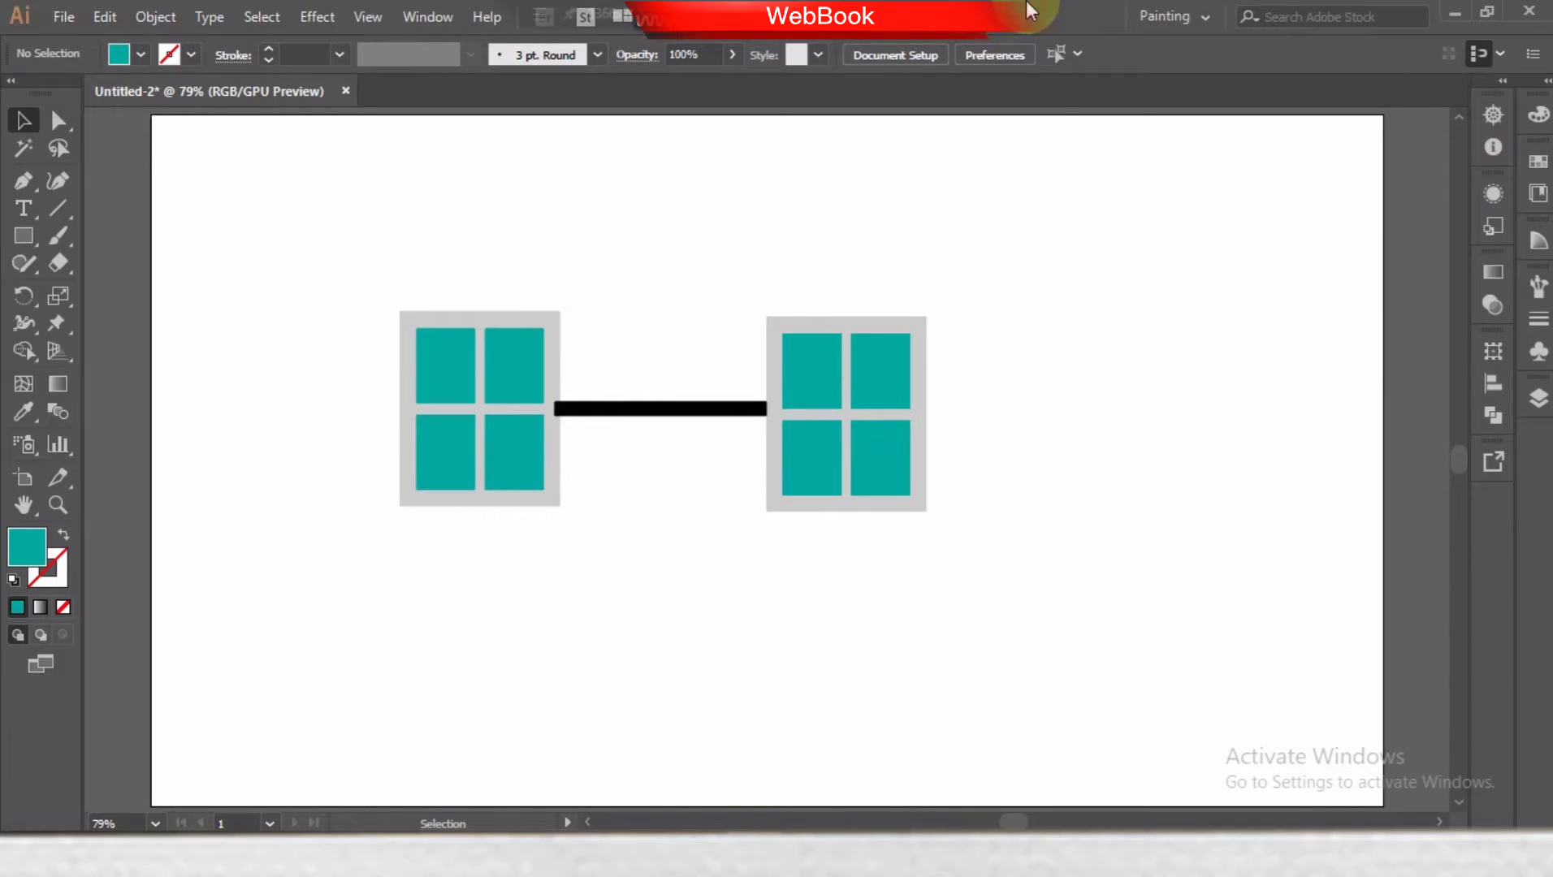
click(686, 409)
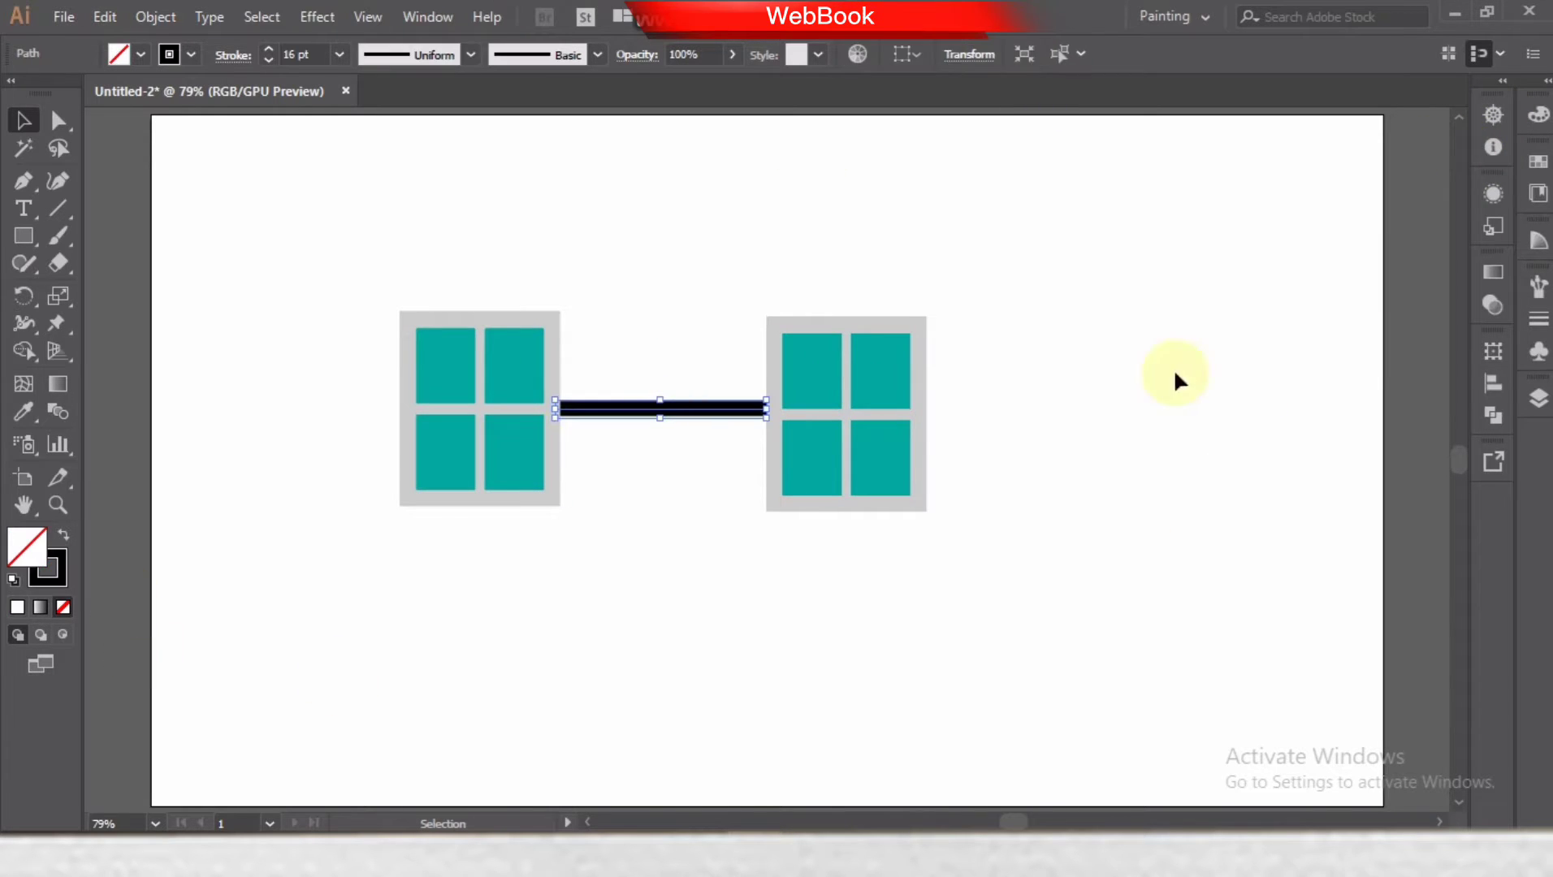
- Set the connector bar's stroke to a grey swatch
click(48, 569)
click(1537, 160)
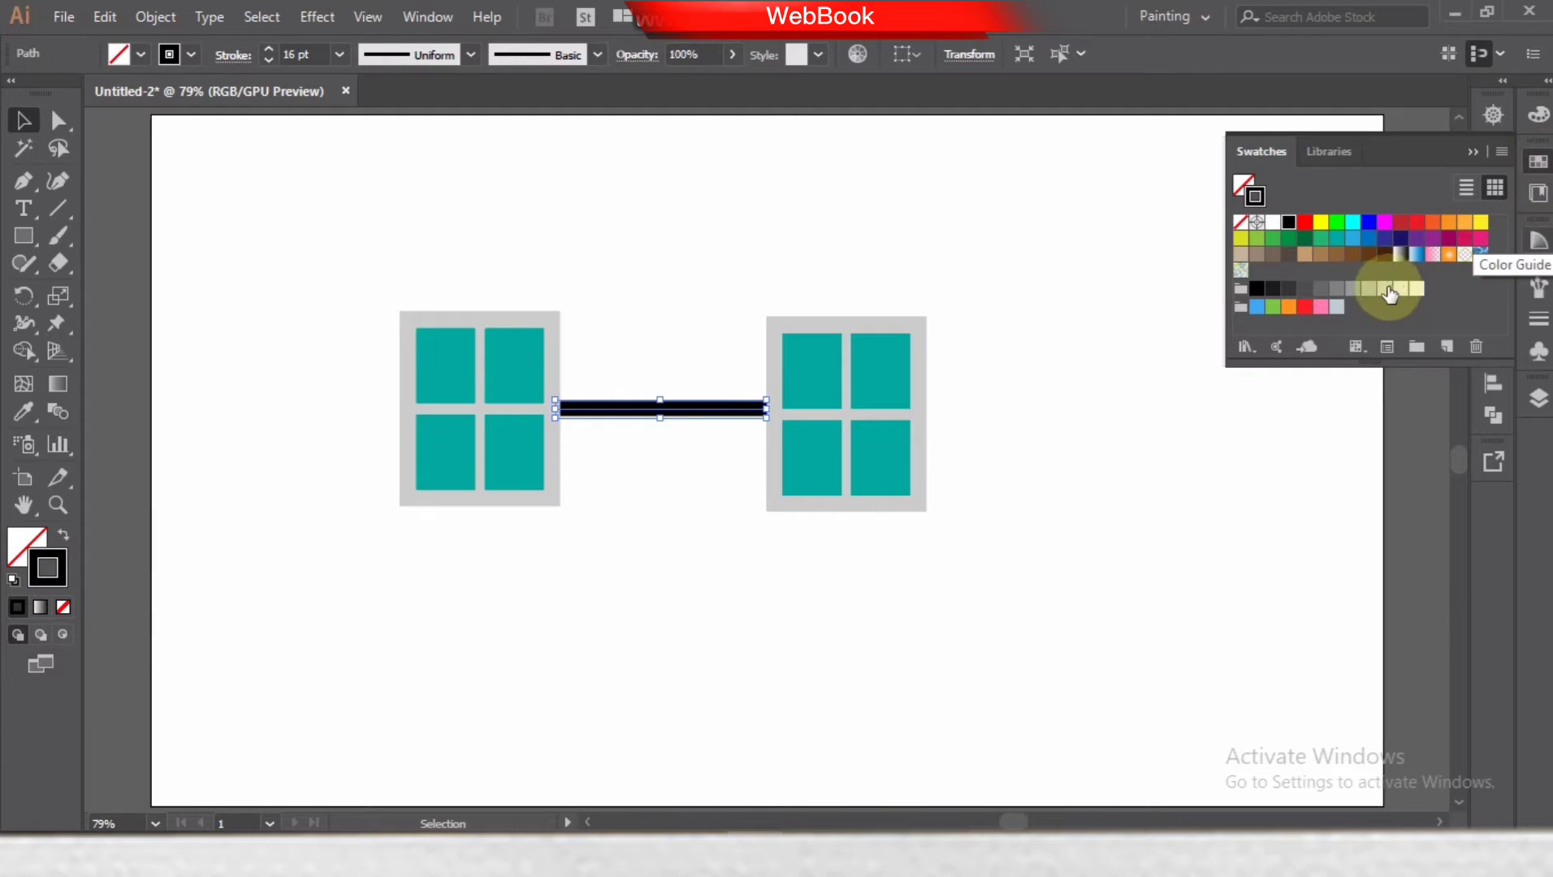
click(1390, 294)
click(728, 198)
- Draw a tall outlined rectangle centred over the connector between the panels
drag(591, 399, 746, 537)
click(24, 121)
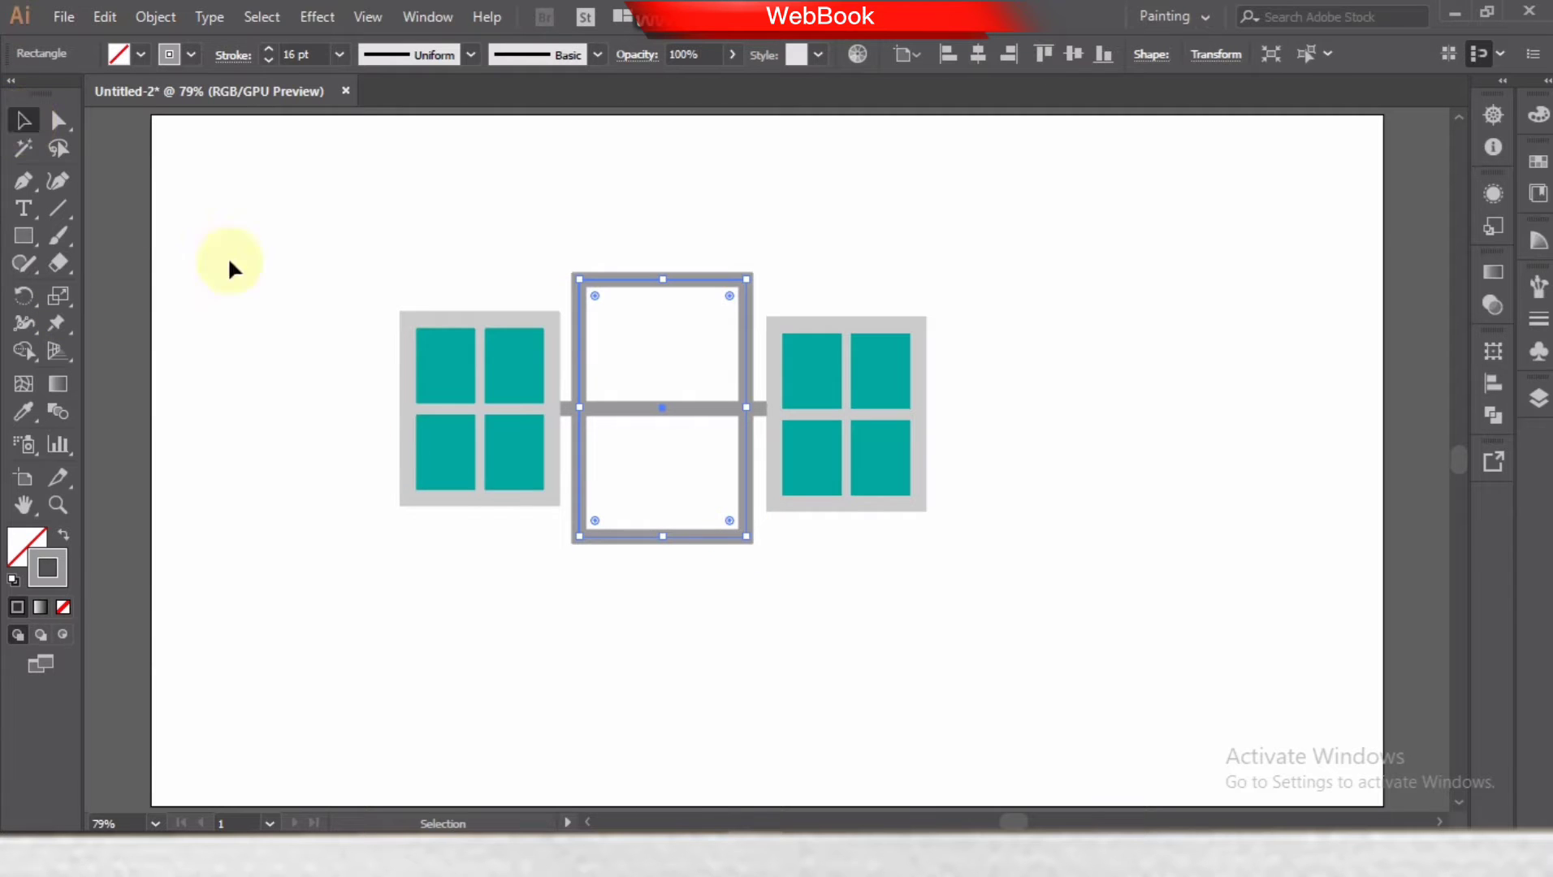
click(613, 588)
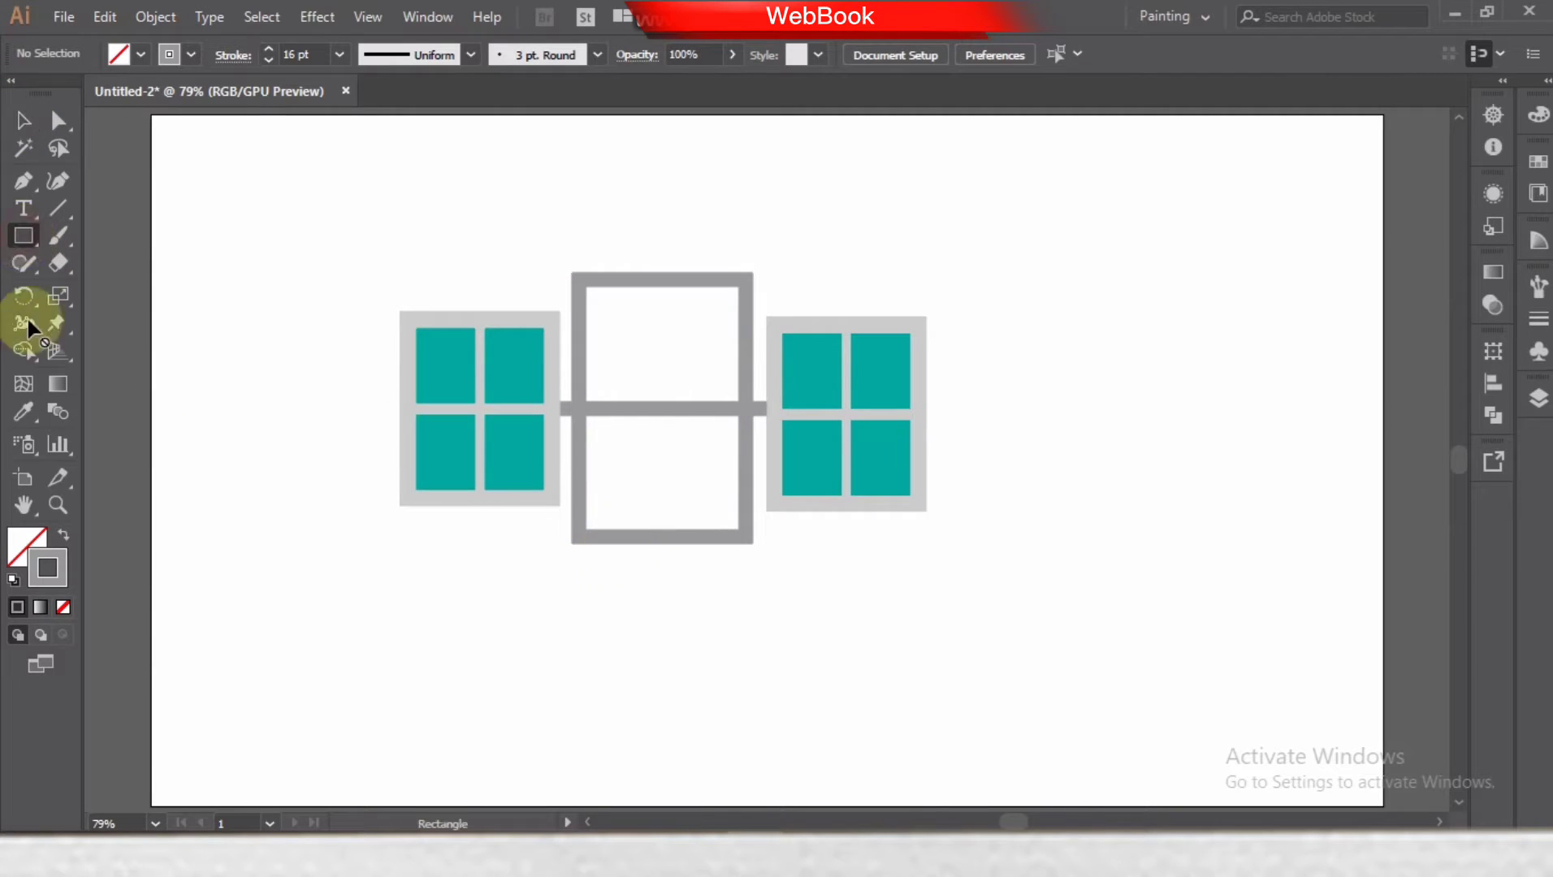
- Draw a small grey-filled bar below the frame and change the frame's stacking order
mouse_move(612, 543)
mouse_down()
mouse_move(734, 563)
mouse_move(721, 562)
mouse_up()
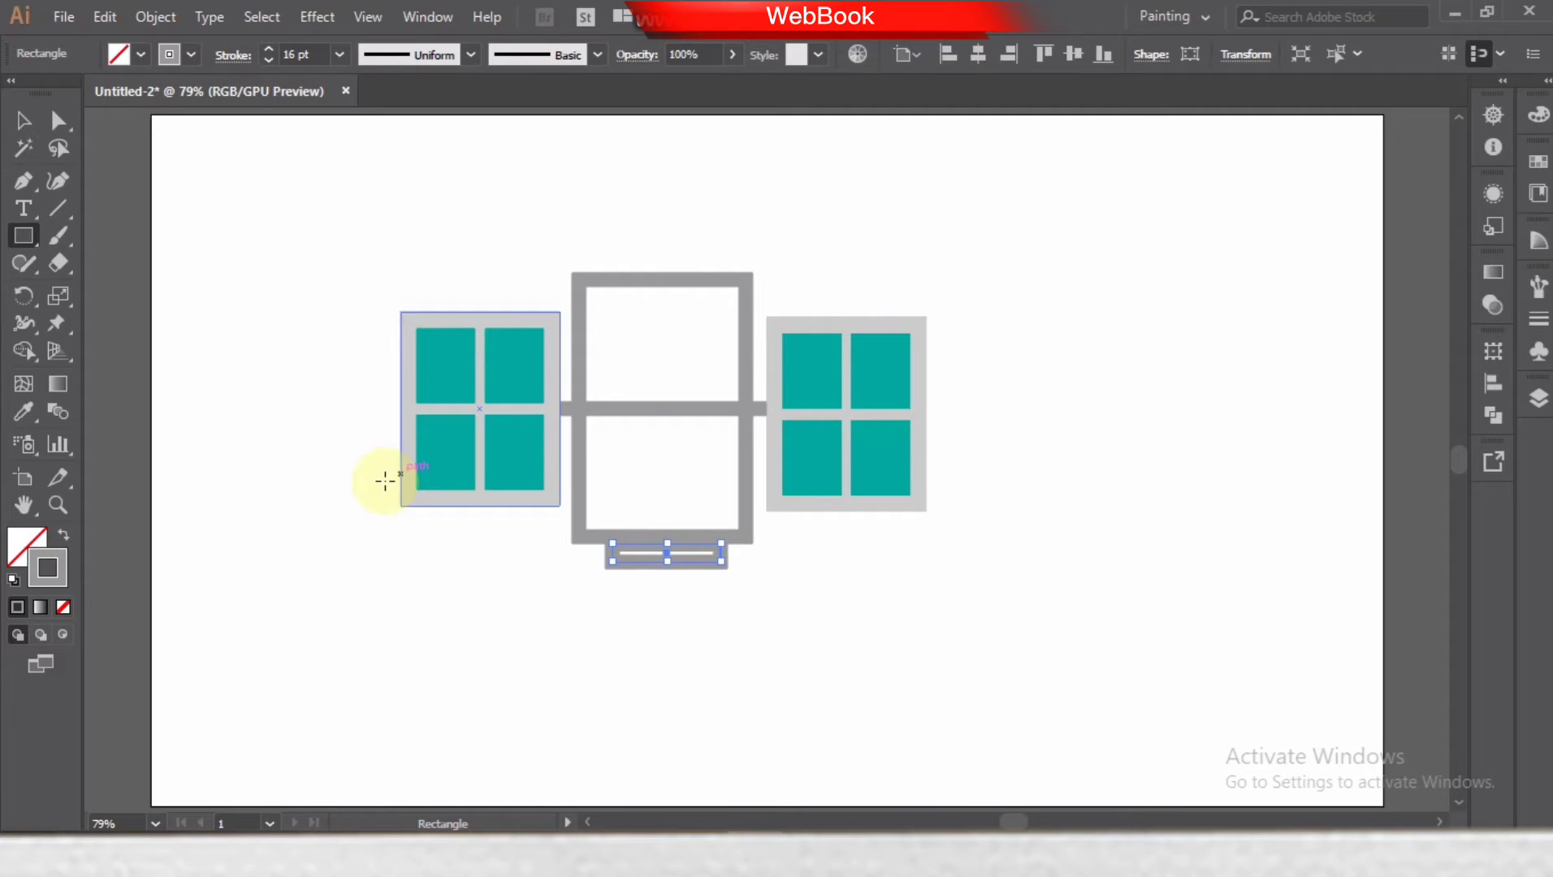
click(63, 534)
key(v)
click(740, 278)
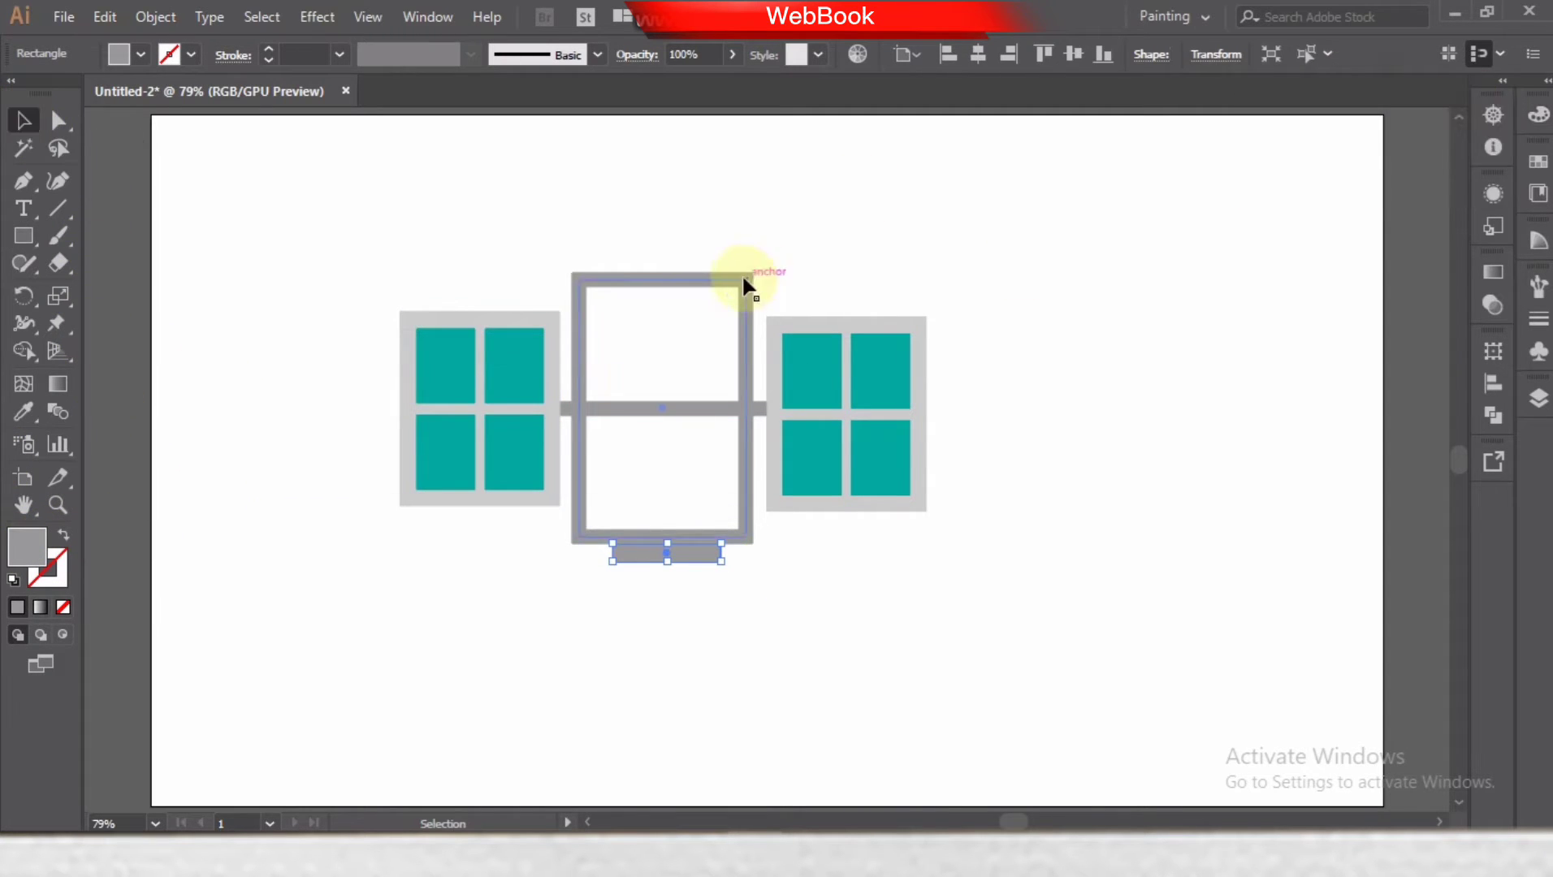
right_click(745, 279)
click(1055, 682)
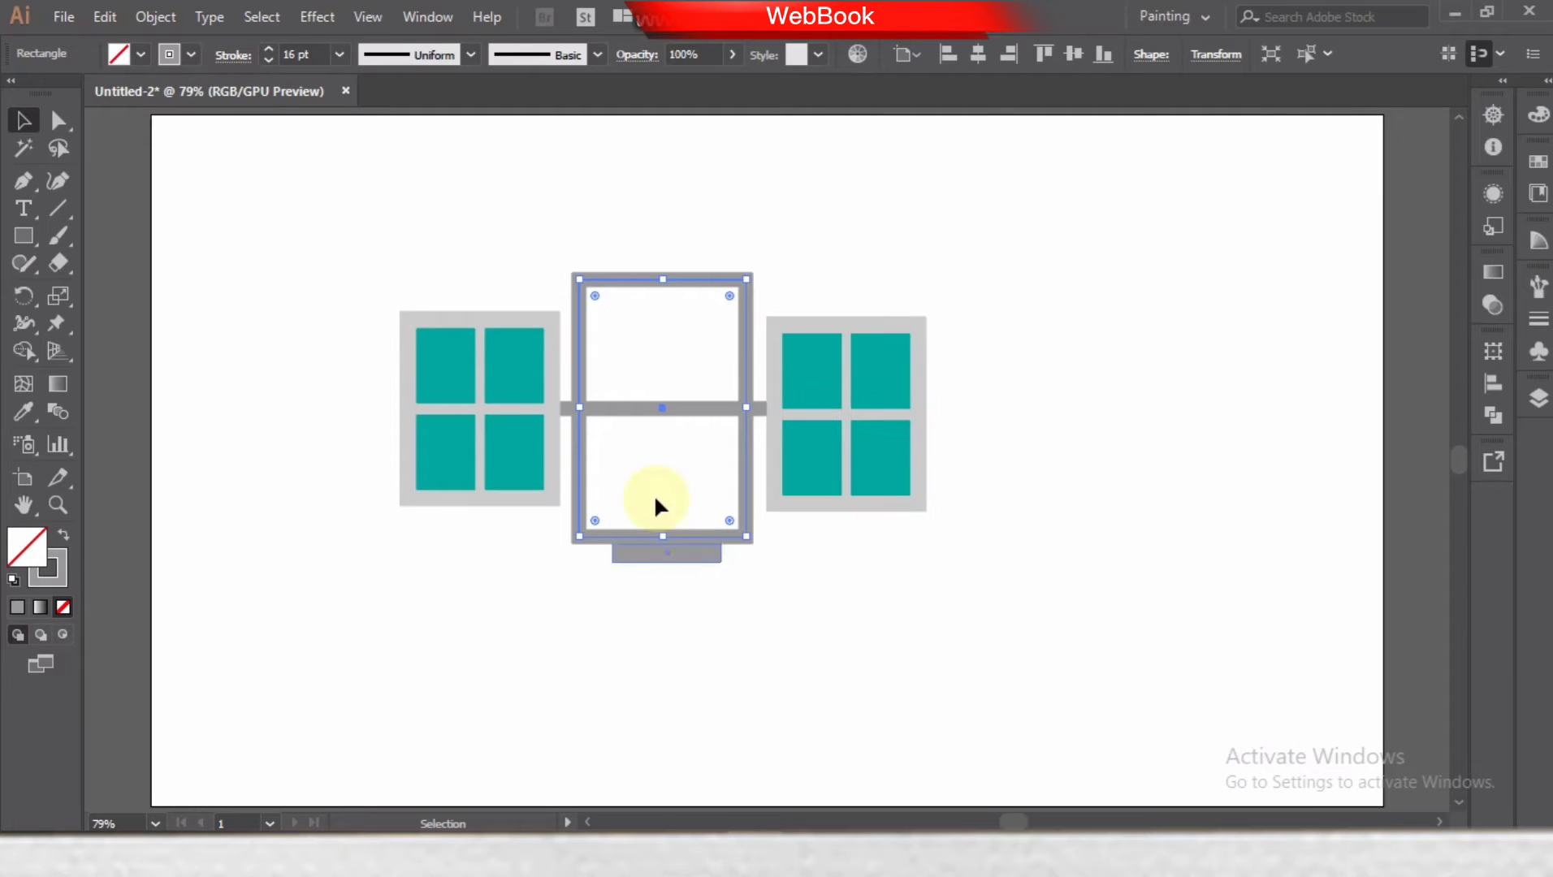
click(654, 493)
- Make the centre body a solid lighter grey block and move the base bar up beneath it
click(578, 479)
click(64, 535)
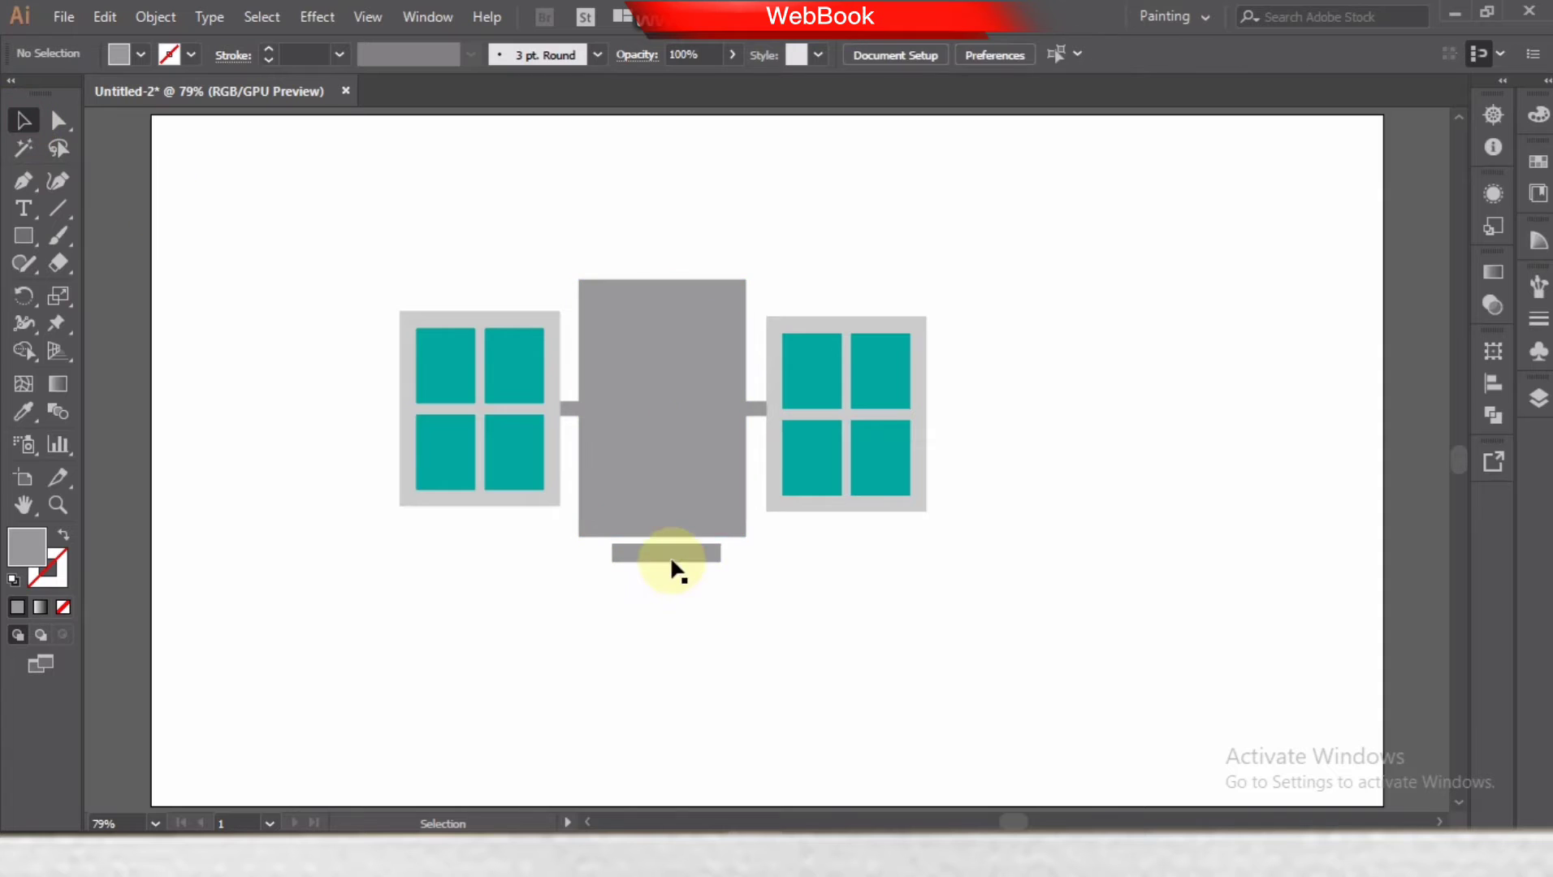
drag(670, 556, 665, 550)
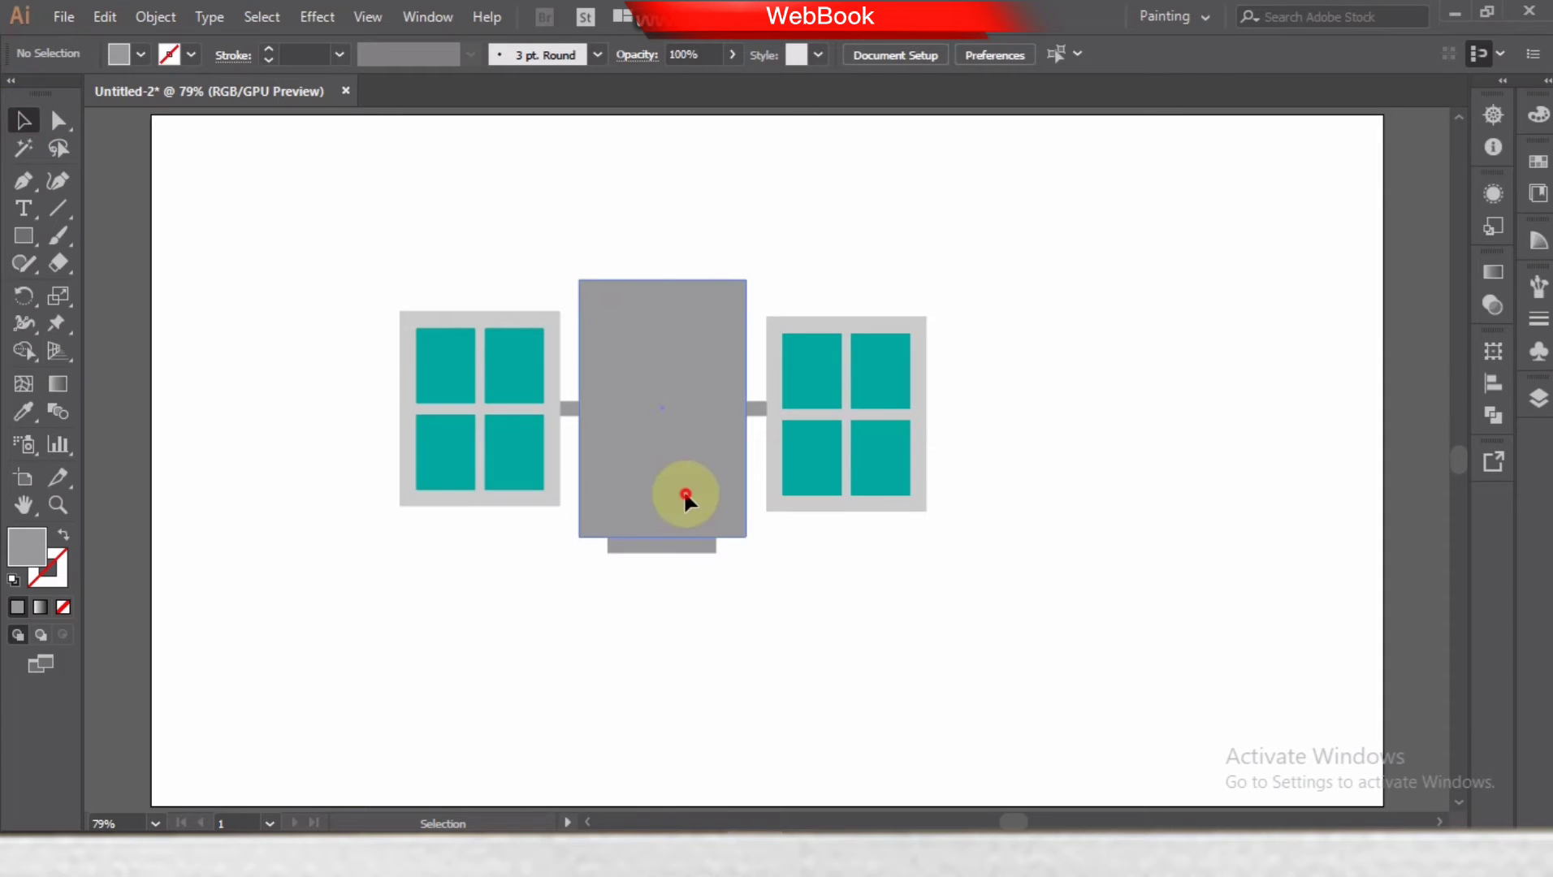
click(685, 497)
click(1538, 161)
click(1413, 279)
- Draw a horizontal pen line across the lower part of the satellite body
click(1466, 155)
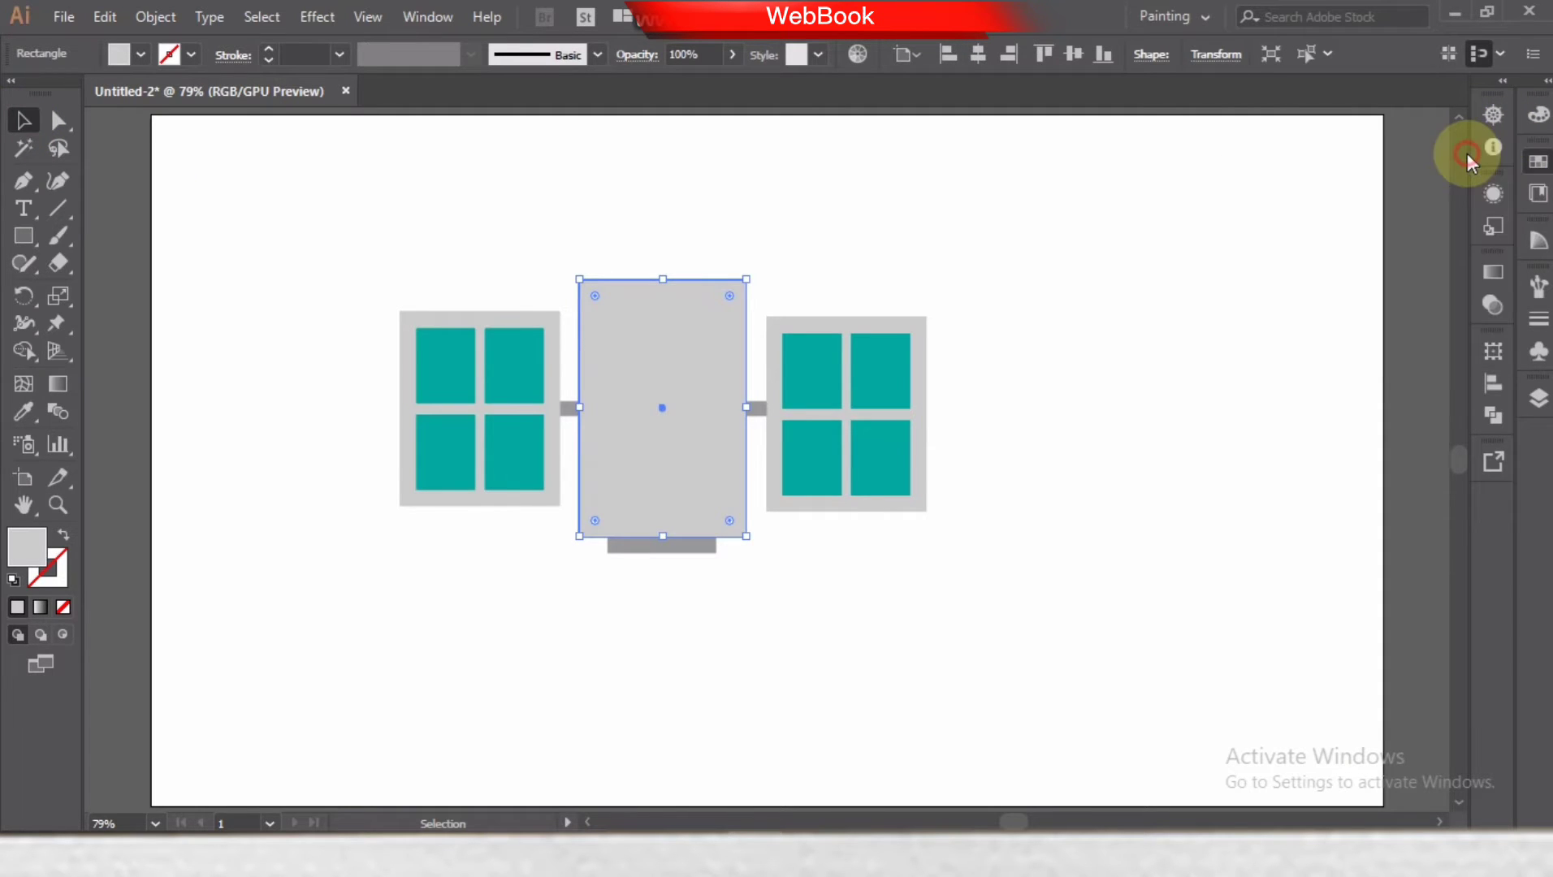
key(p)
double_click(29, 554)
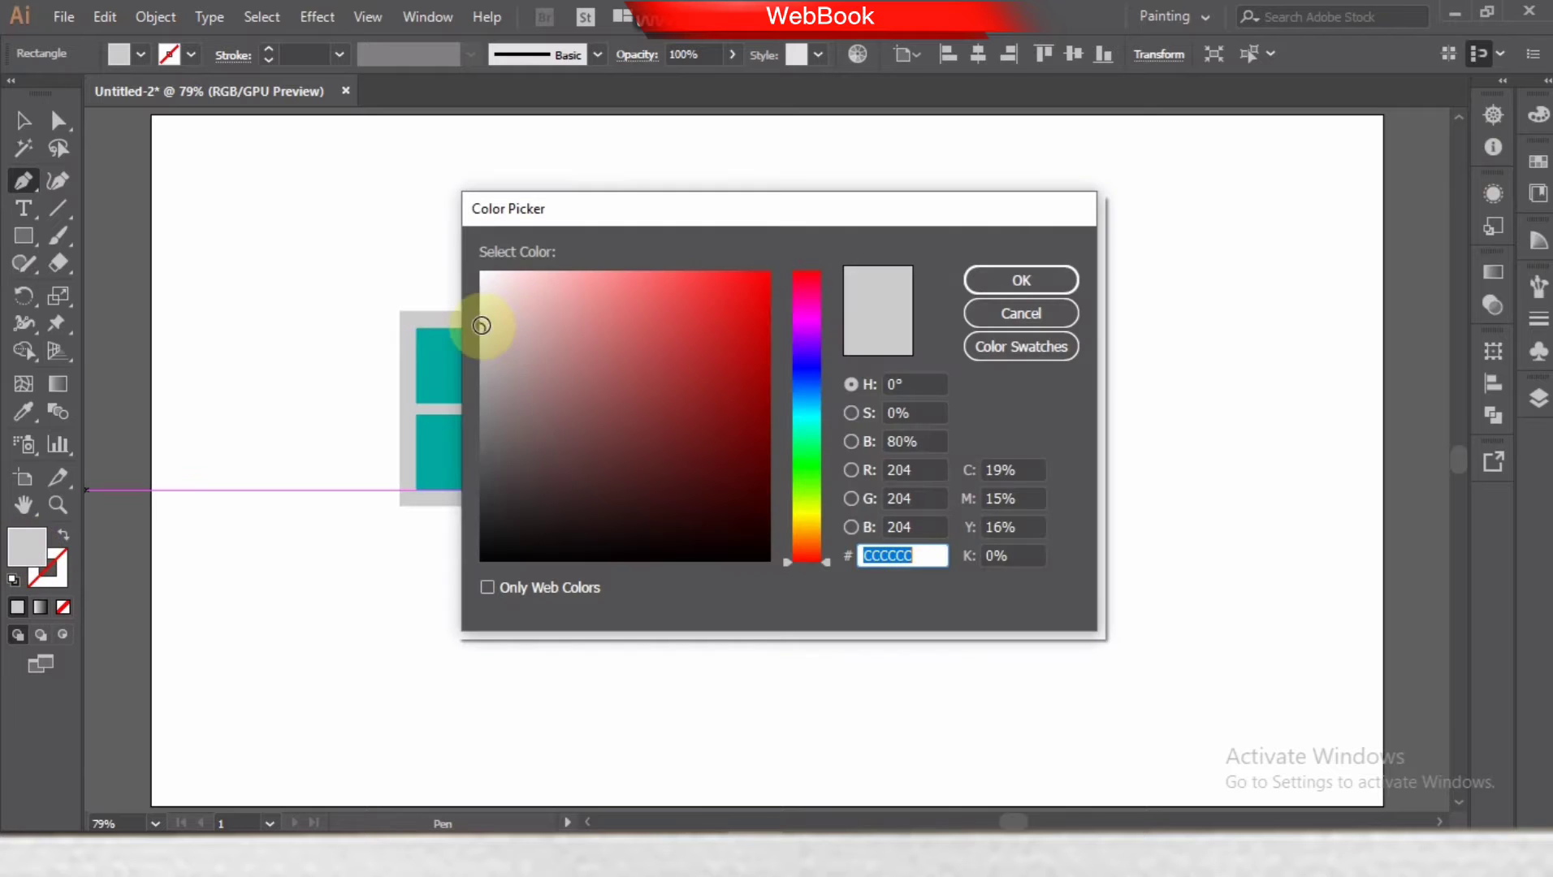
click(1048, 277)
click(745, 510)
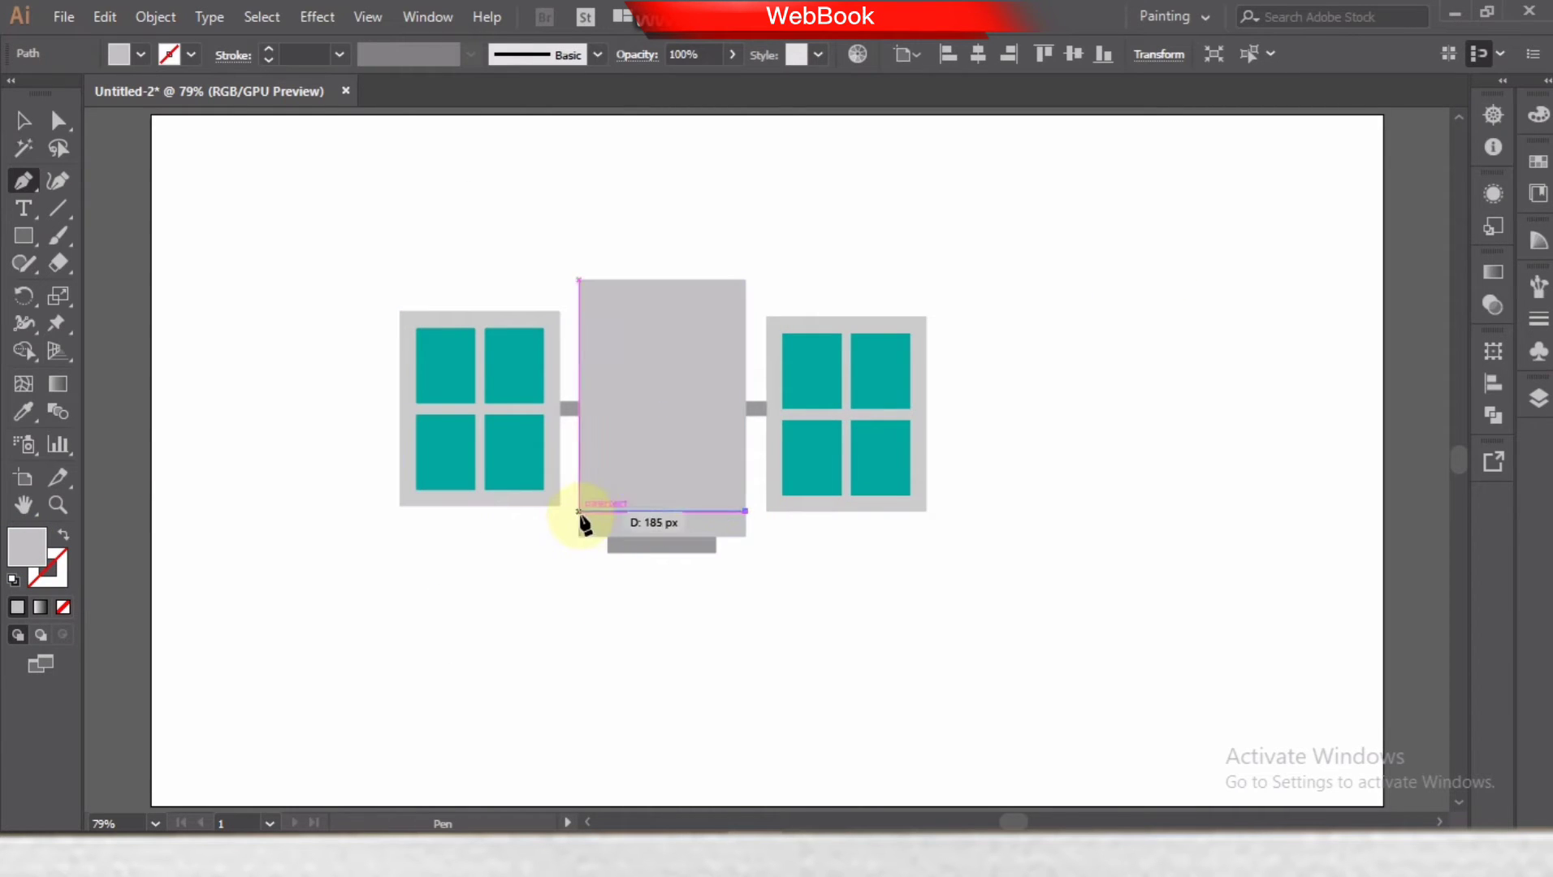
click(578, 512)
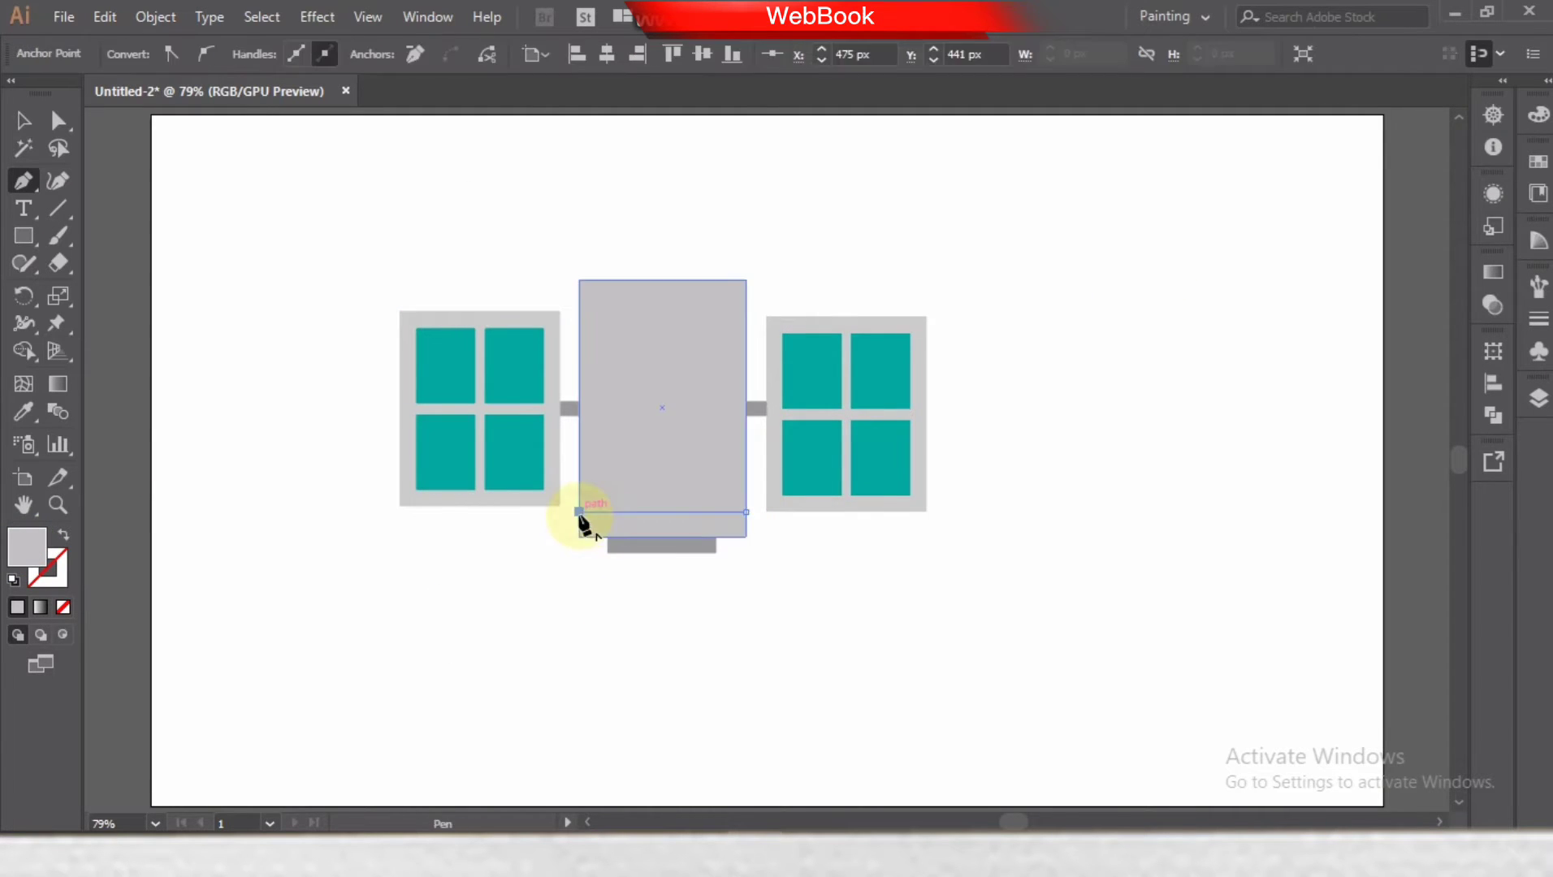
click(24, 121)
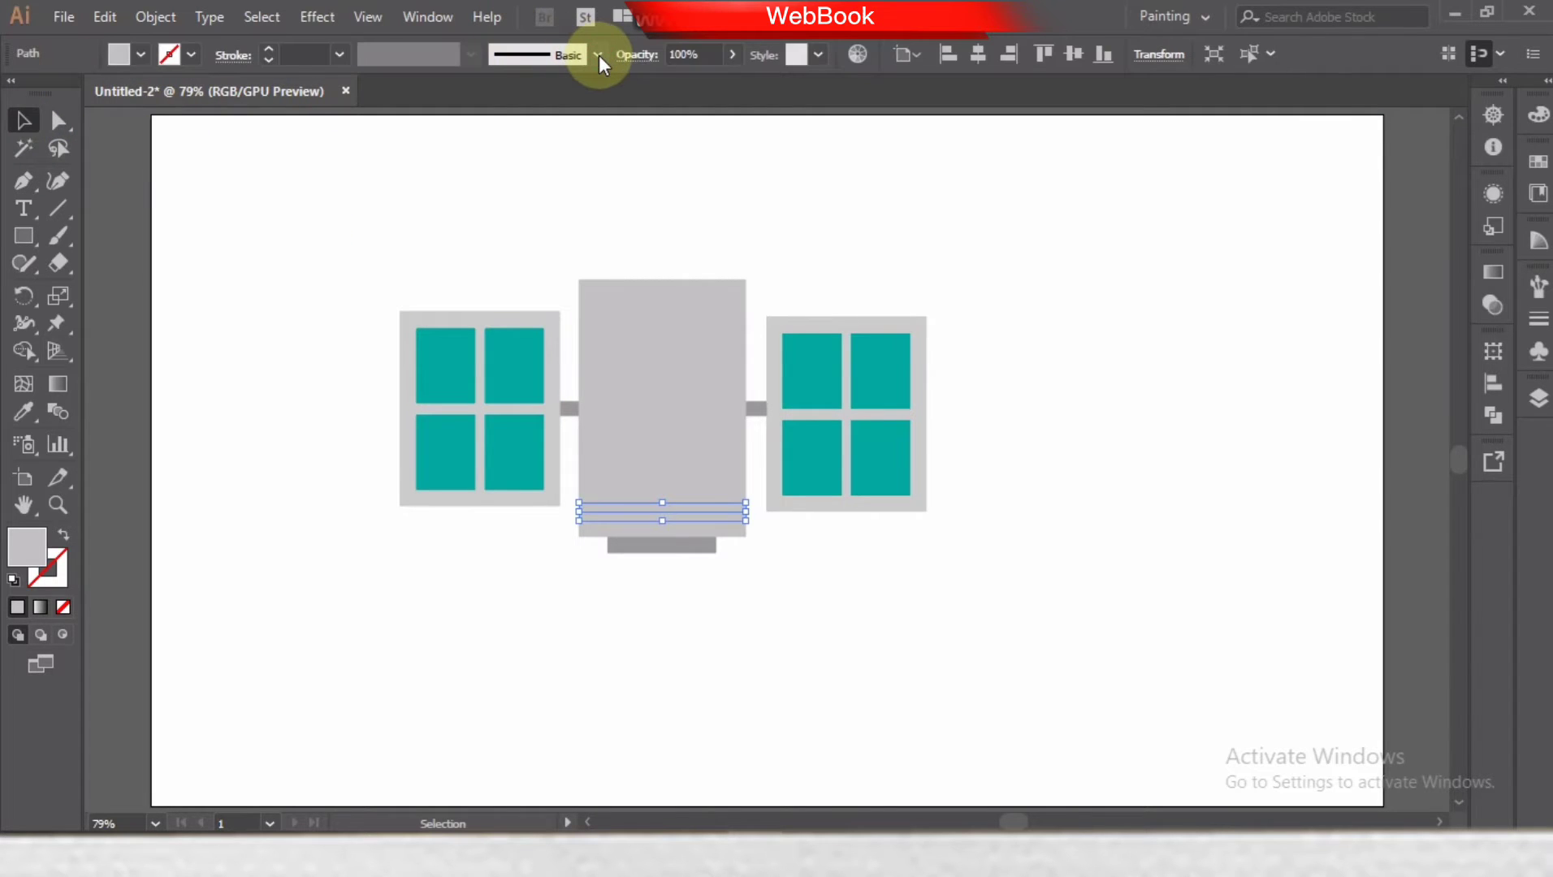
- Give the stripe an 8 pt stroke and copy it to the body's top
click(340, 55)
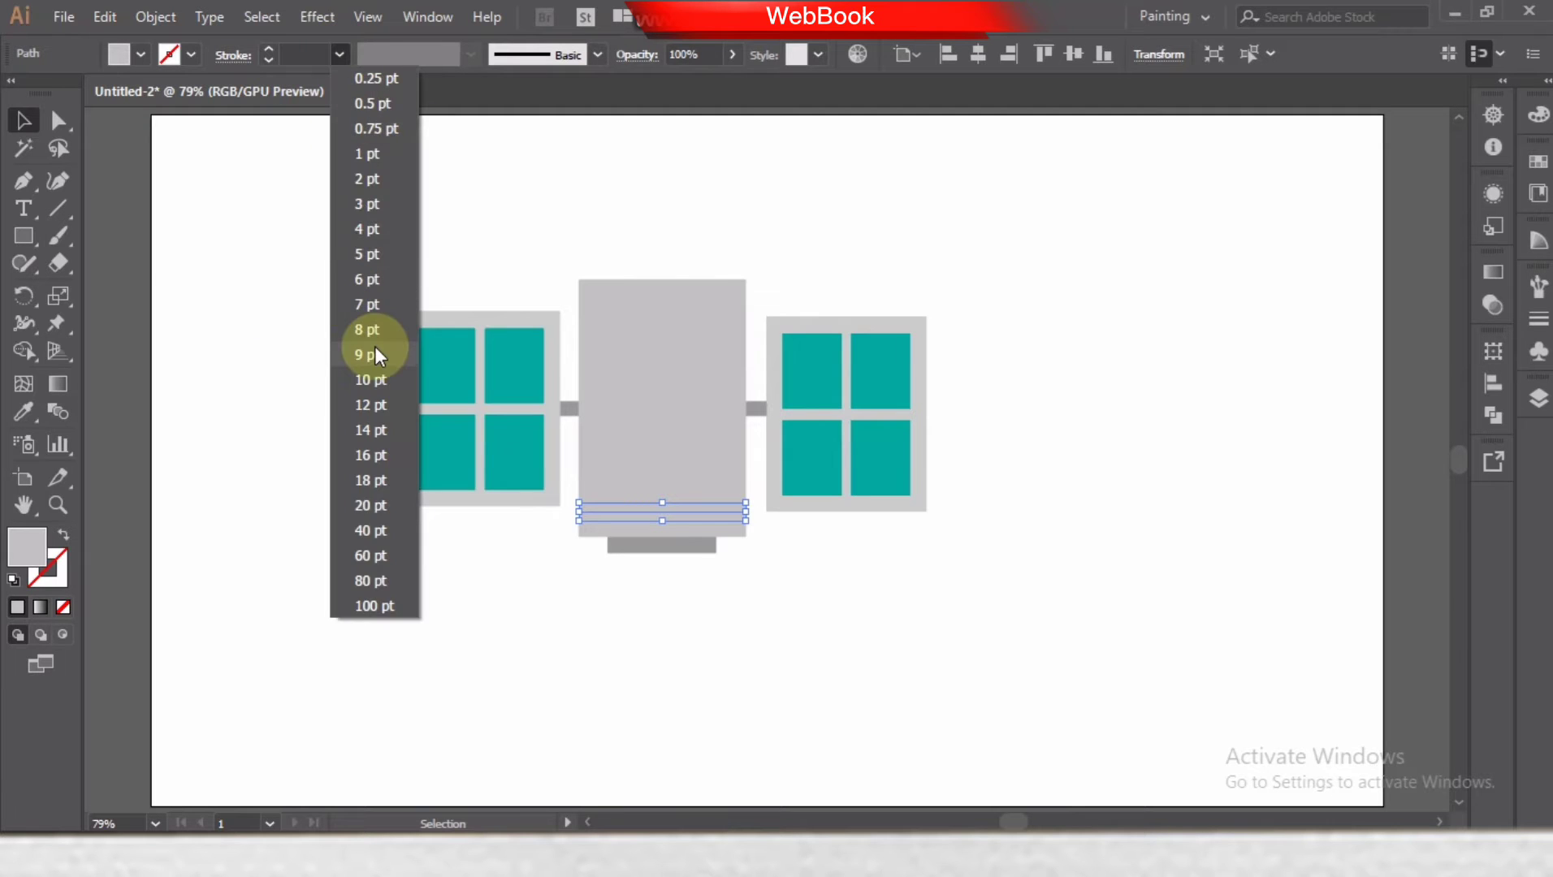
click(375, 346)
click(681, 526)
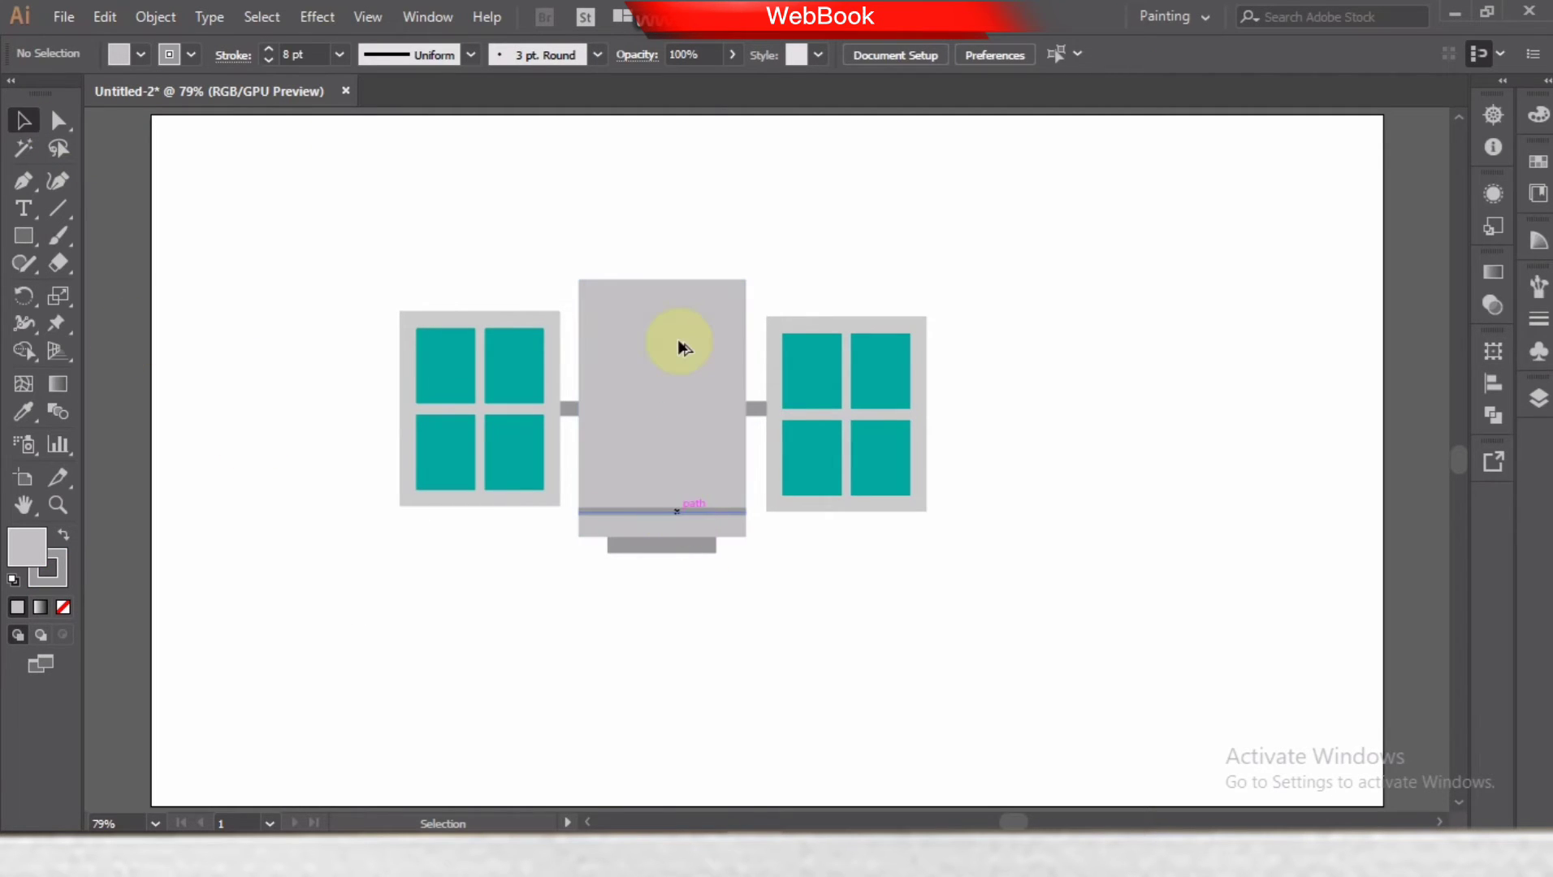
drag(676, 512, 676, 305)
click(764, 643)
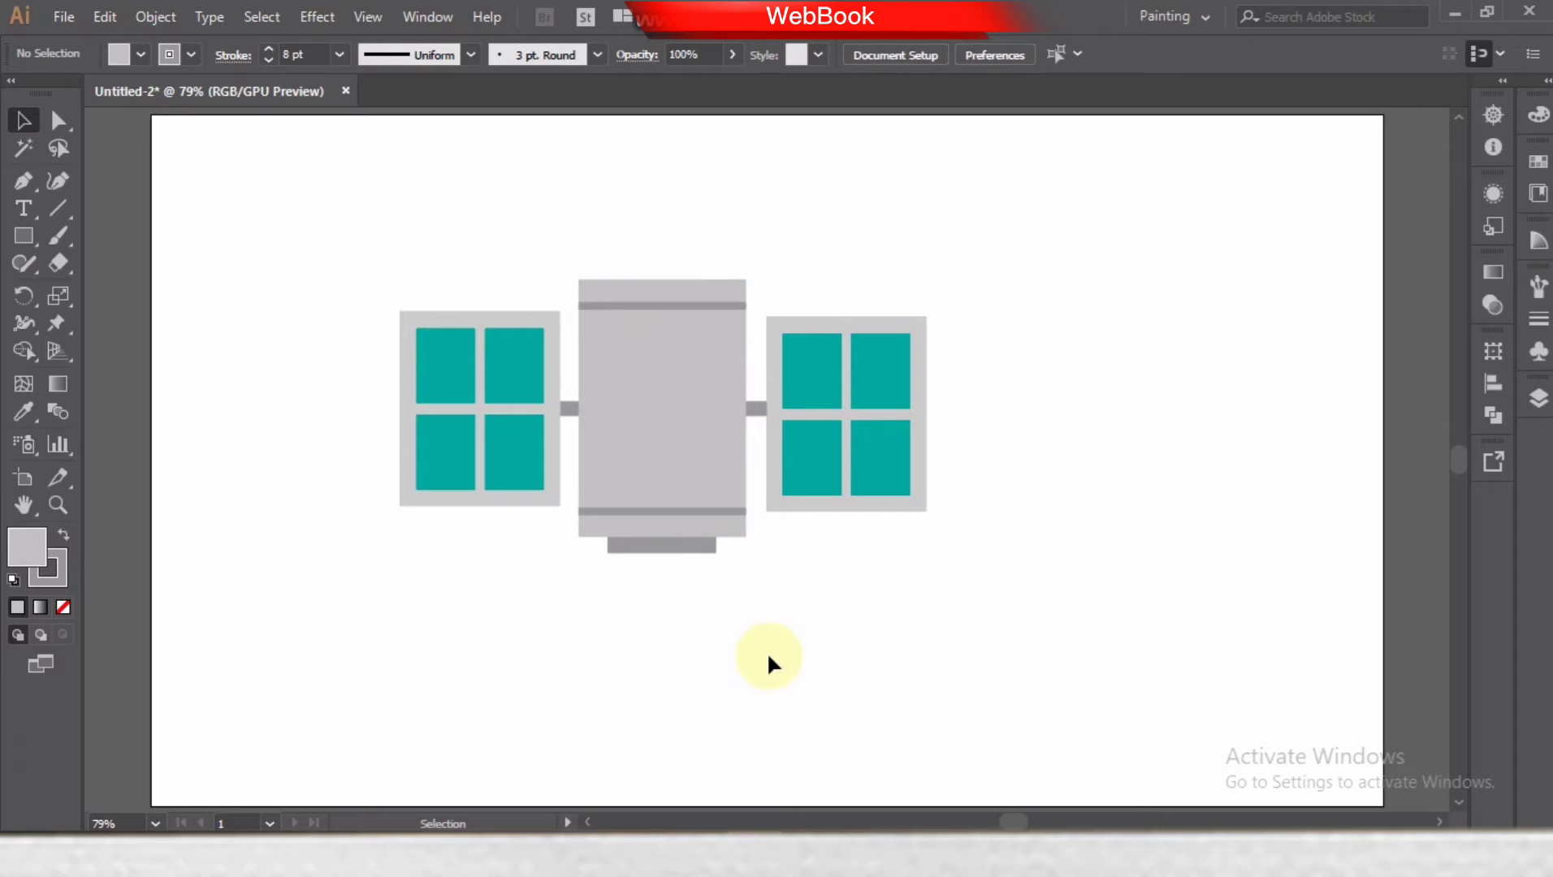
- Draw a 96 px grey circle with no outline above the left panel
key(l)
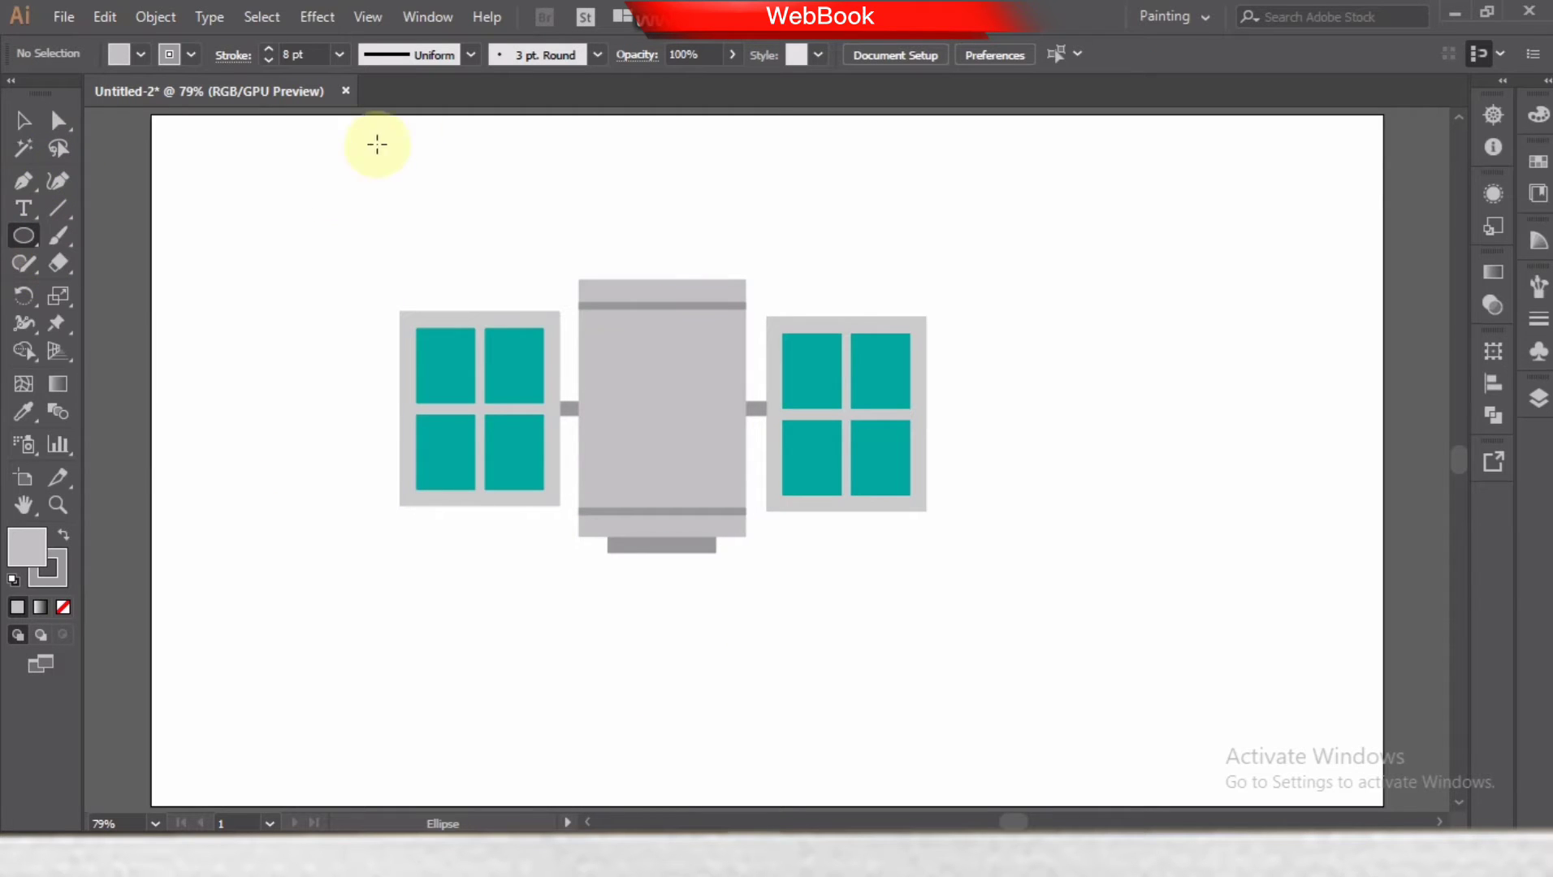
drag(371, 266, 372, 263)
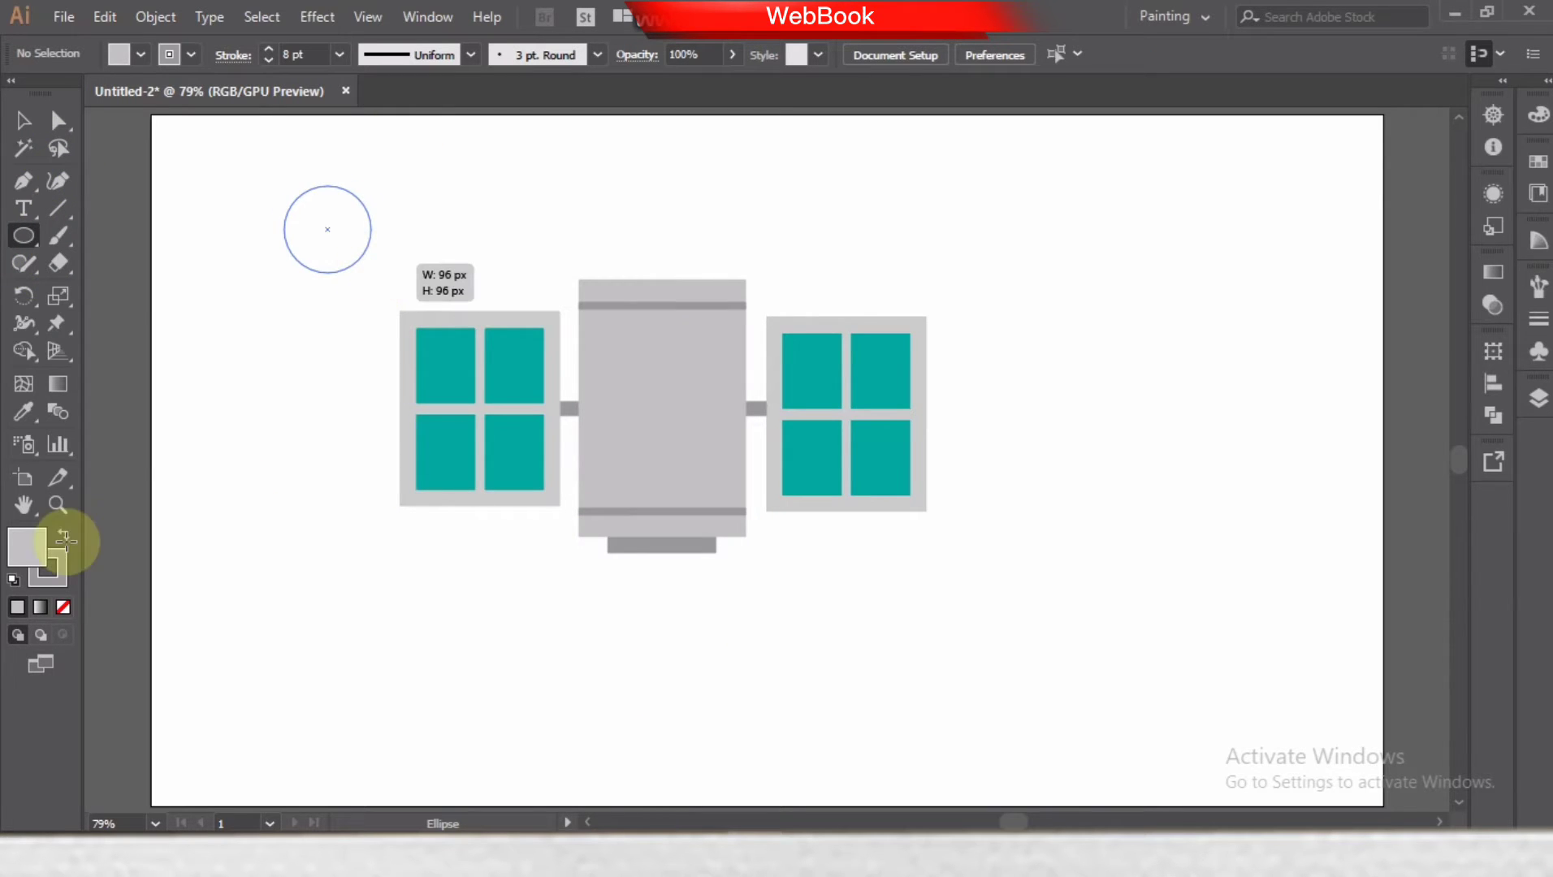
click(63, 606)
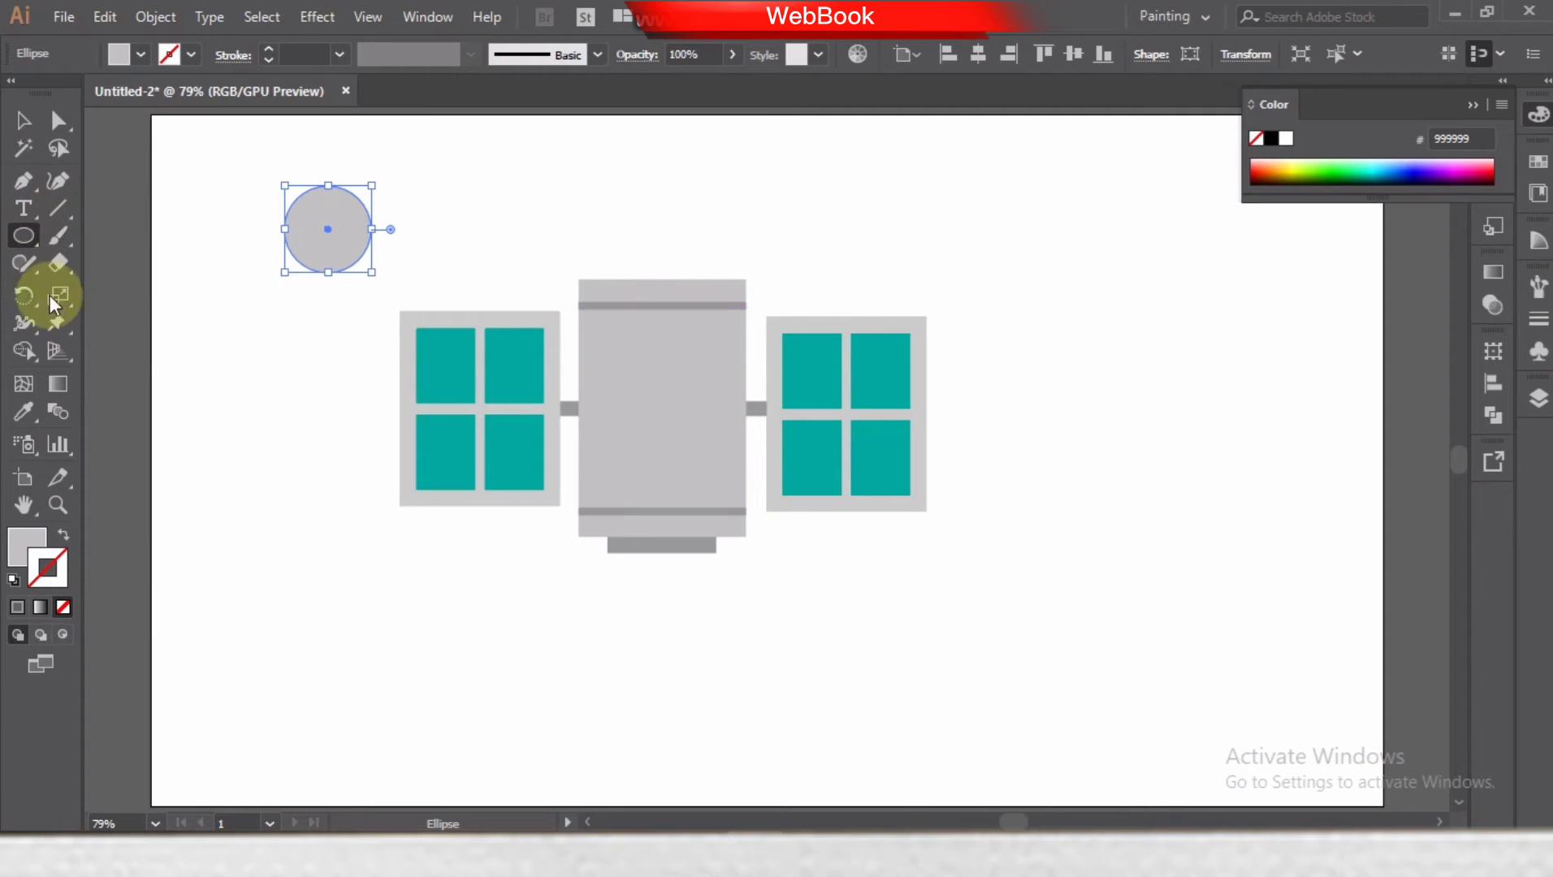
- Cut the circle at its side anchors, delete the top half, and tilt the rest above the body
drag(58, 262, 119, 285)
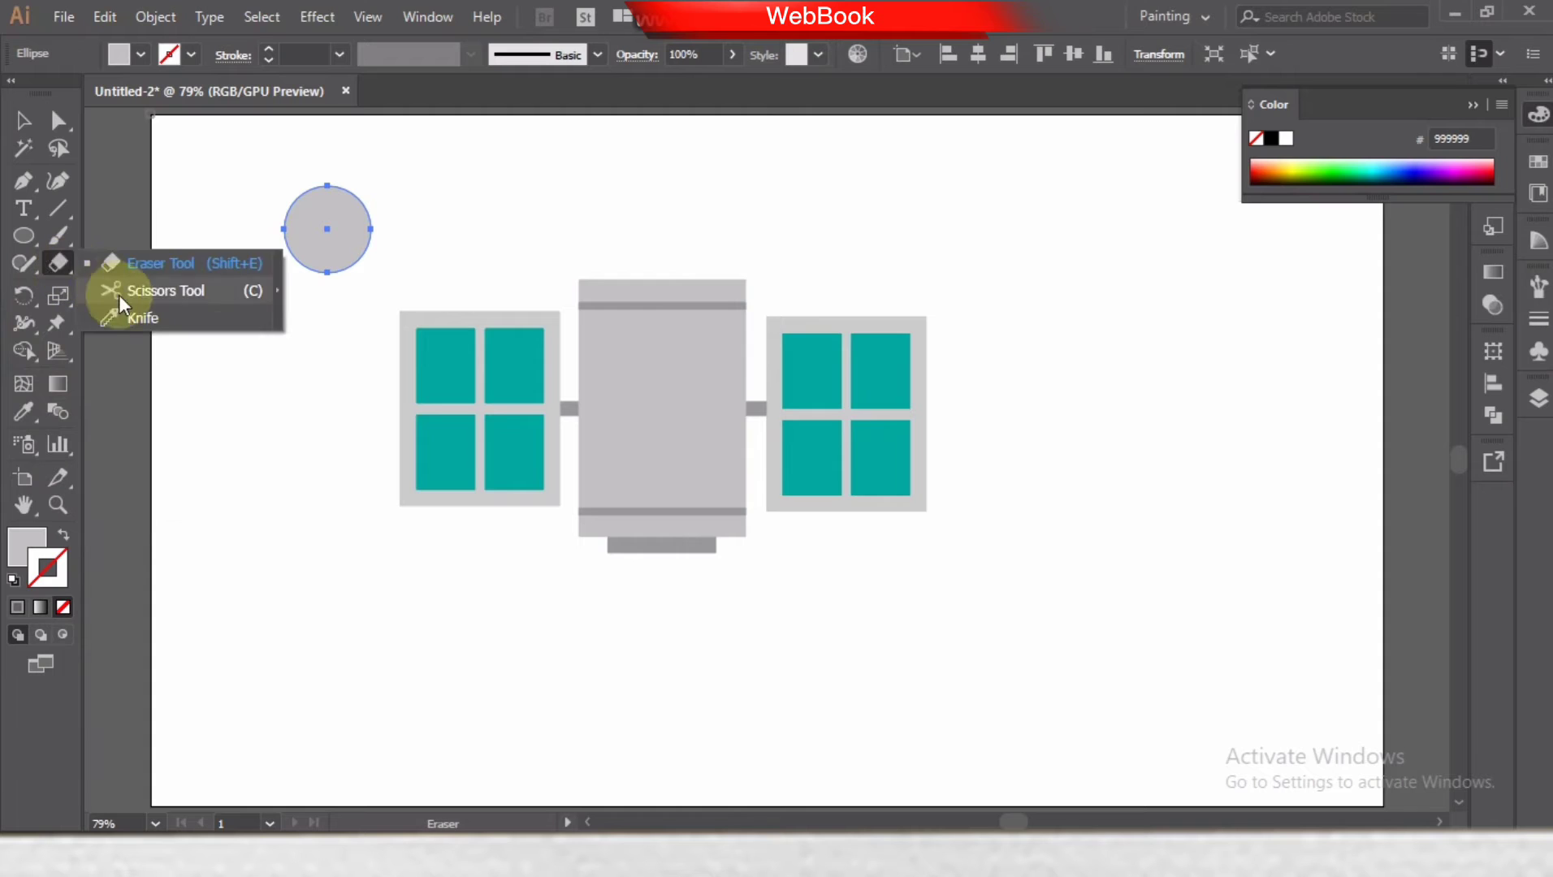
click(284, 229)
click(371, 229)
key(v)
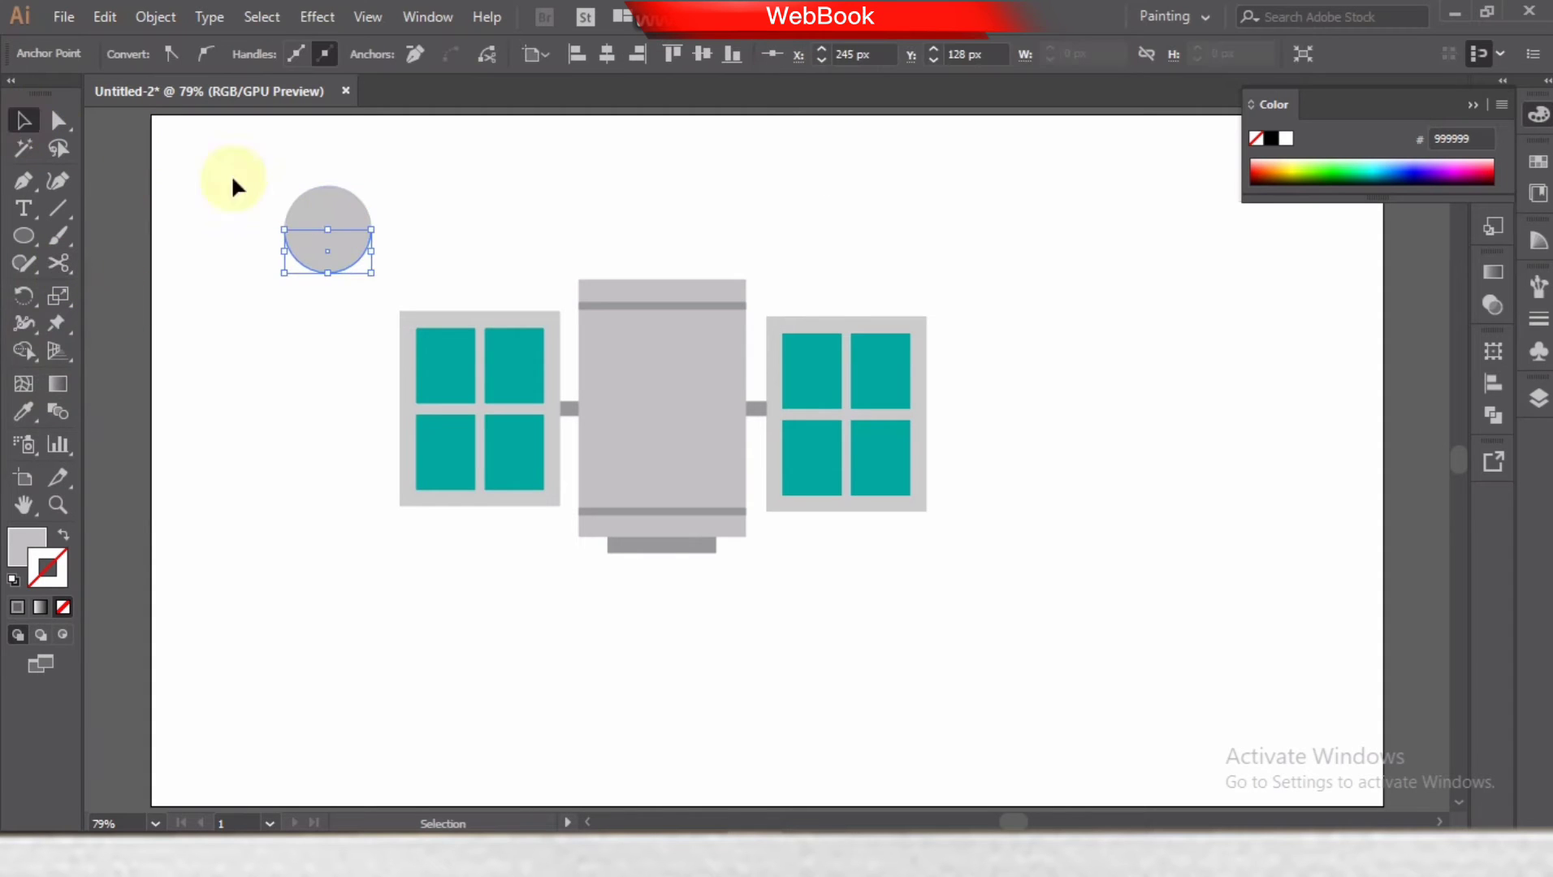
key(Delete)
drag(328, 243, 641, 224)
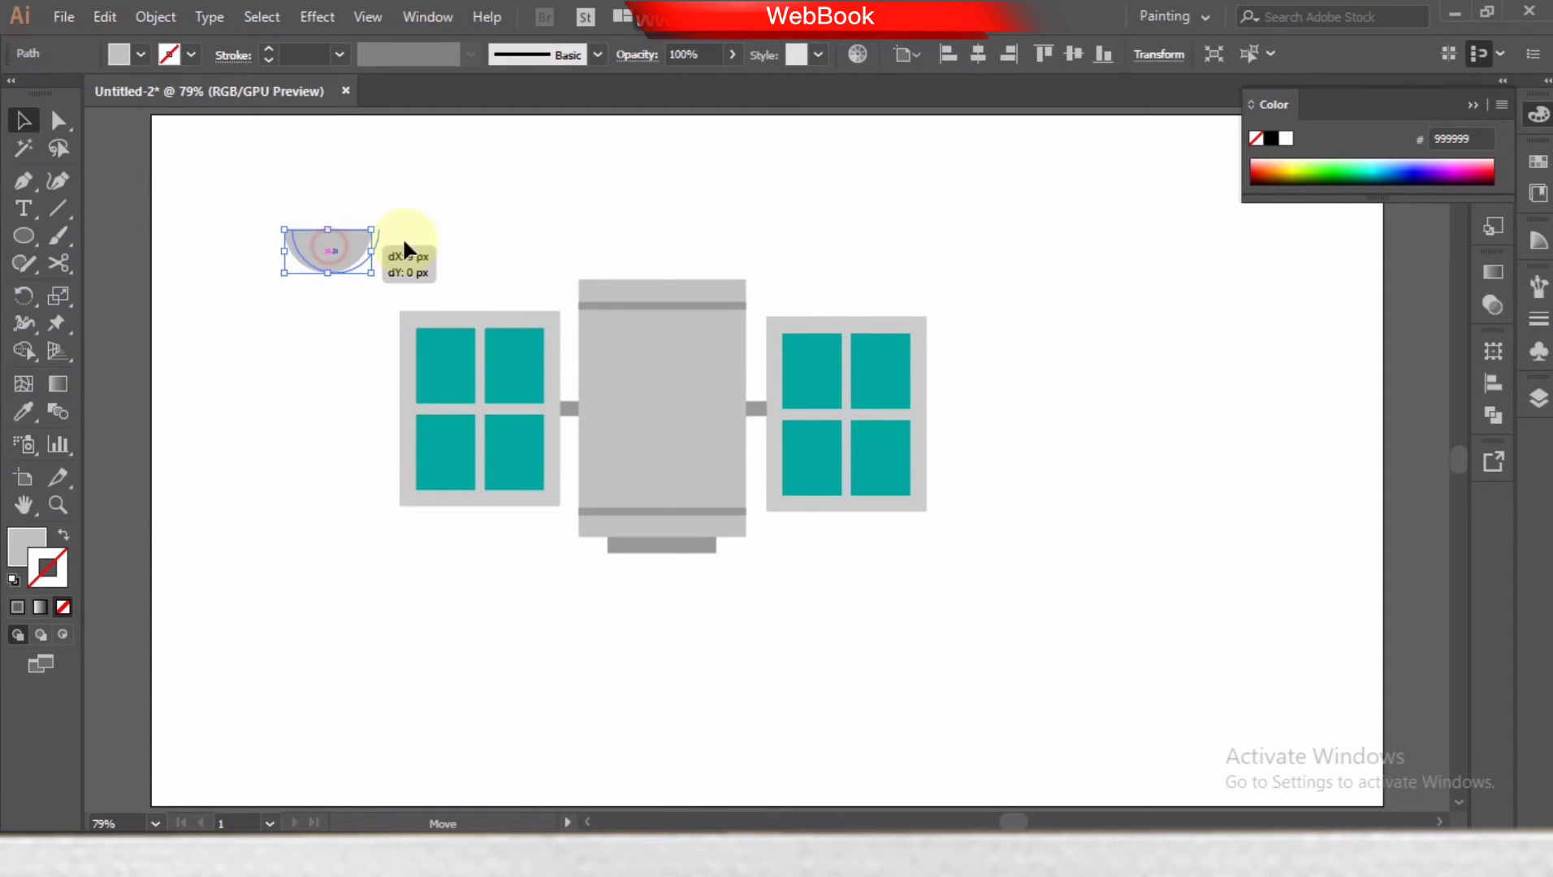
click(378, 161)
click(630, 219)
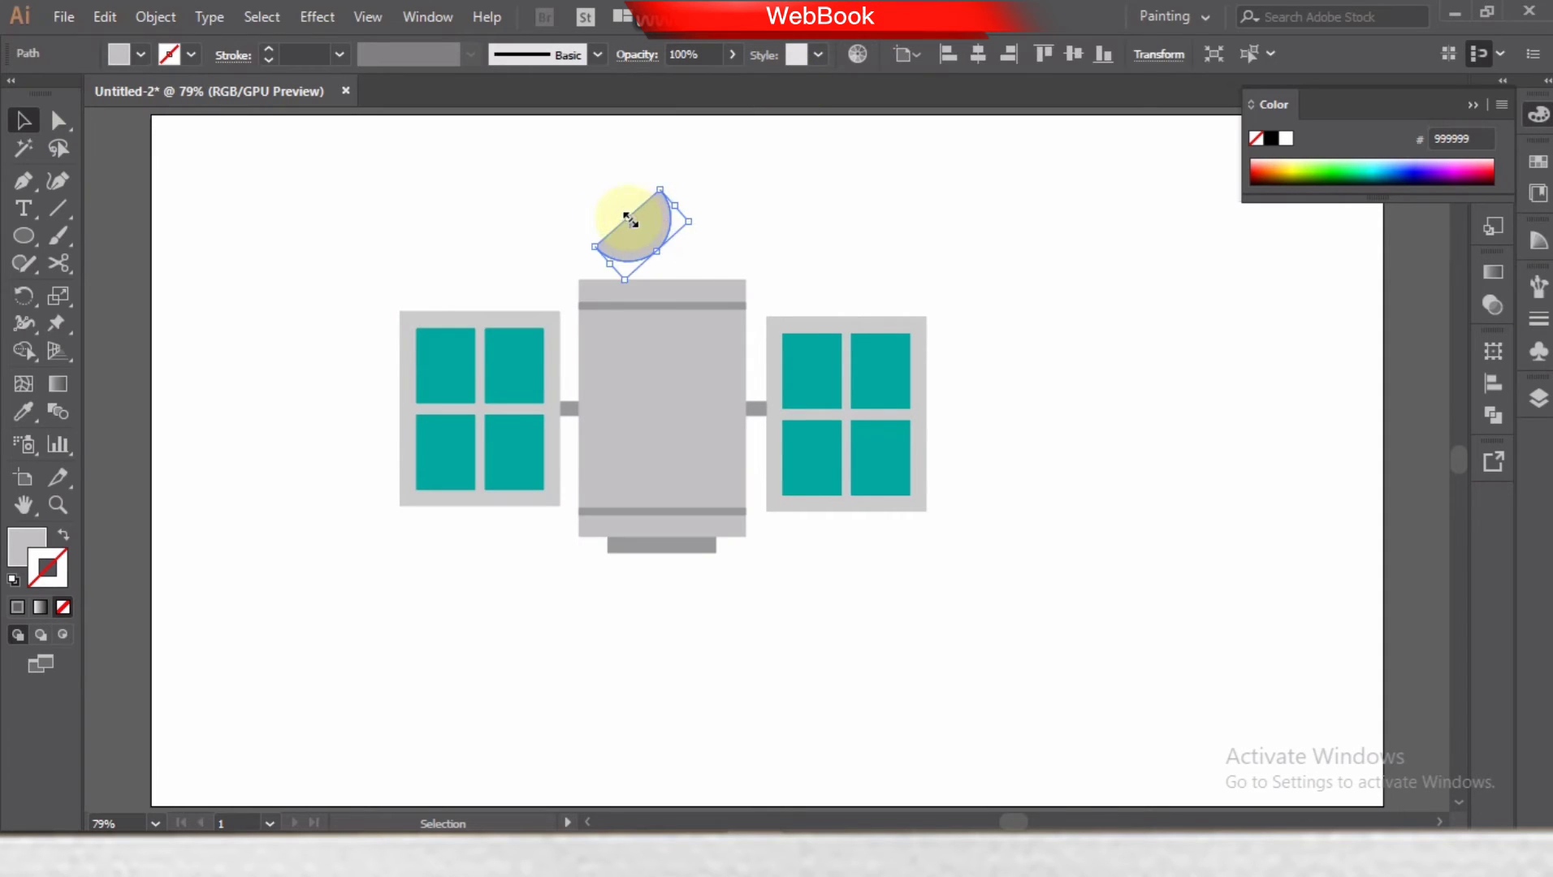
drag(631, 219, 706, 218)
click(713, 213)
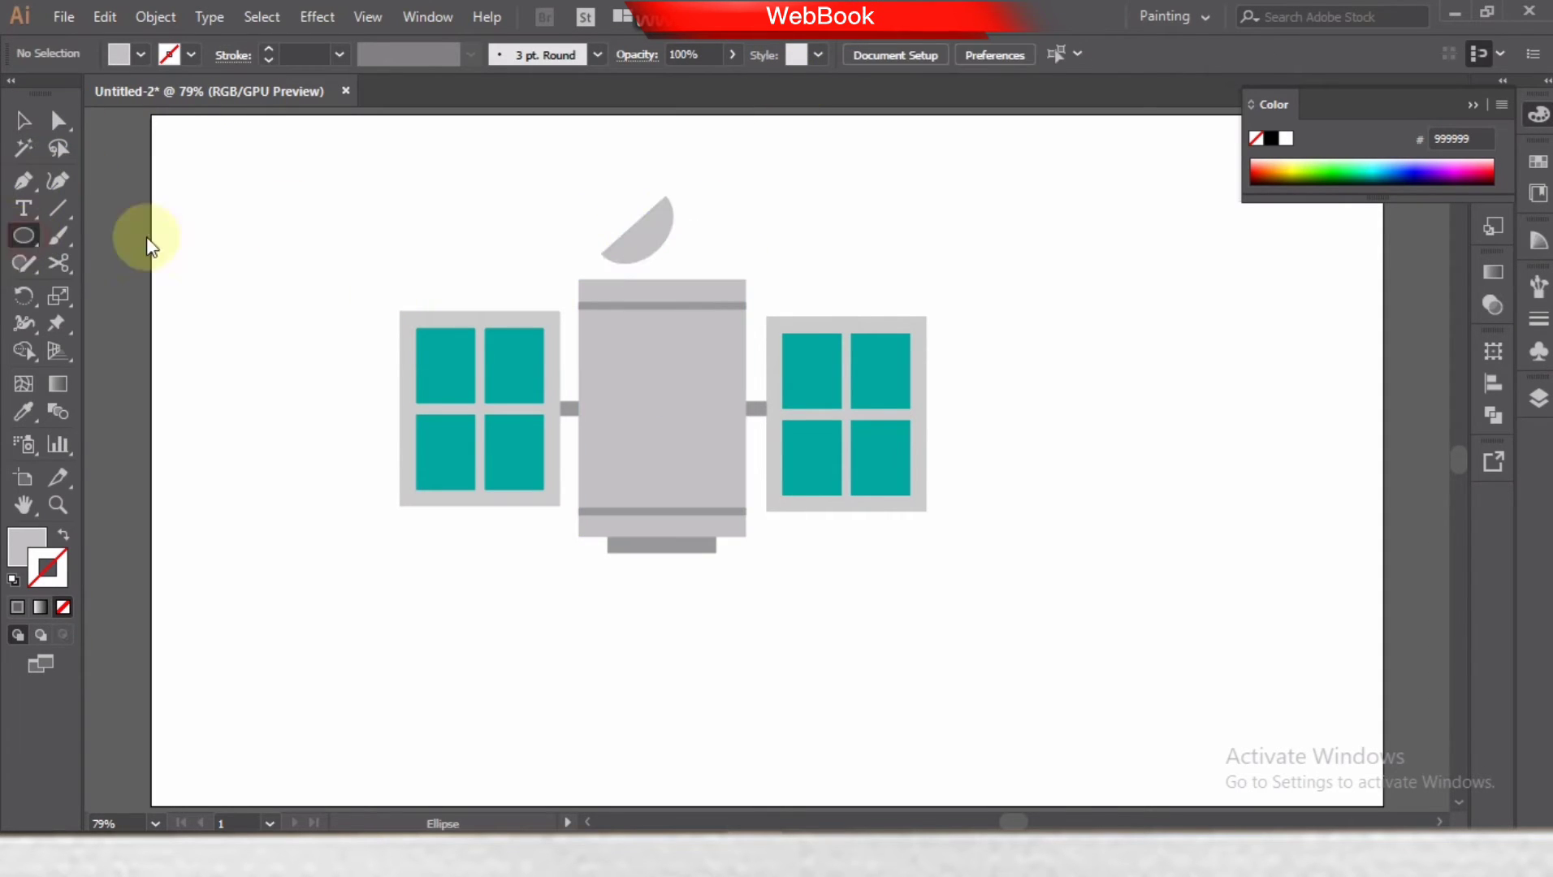
- Halve a new circle and place its lower half on the body as a dark grey mouth
drag(233, 236, 290, 278)
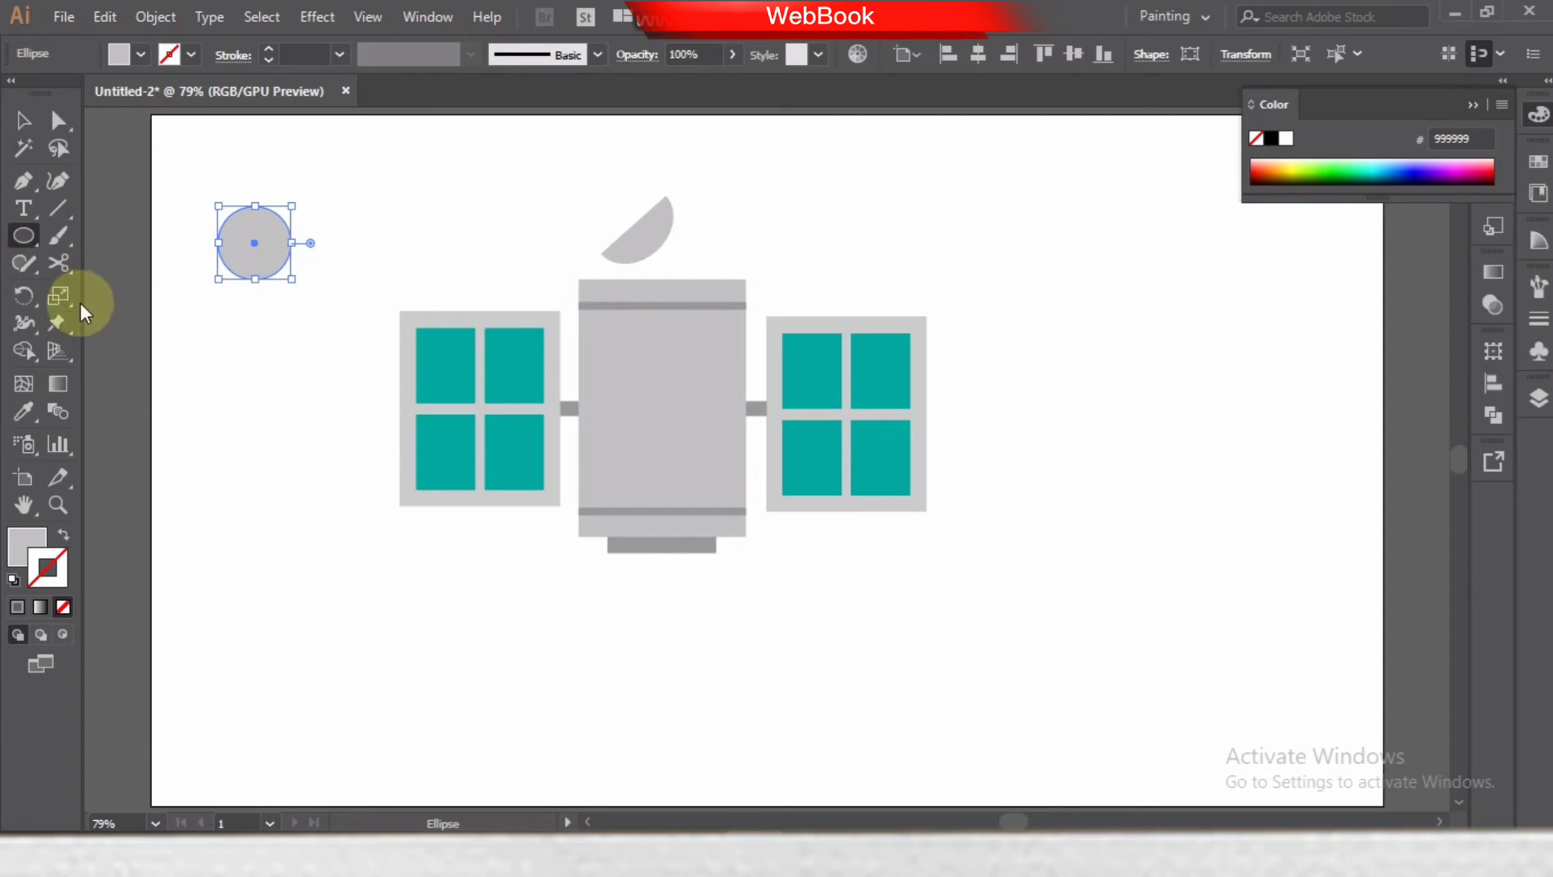
click(57, 262)
click(218, 242)
click(291, 242)
click(23, 120)
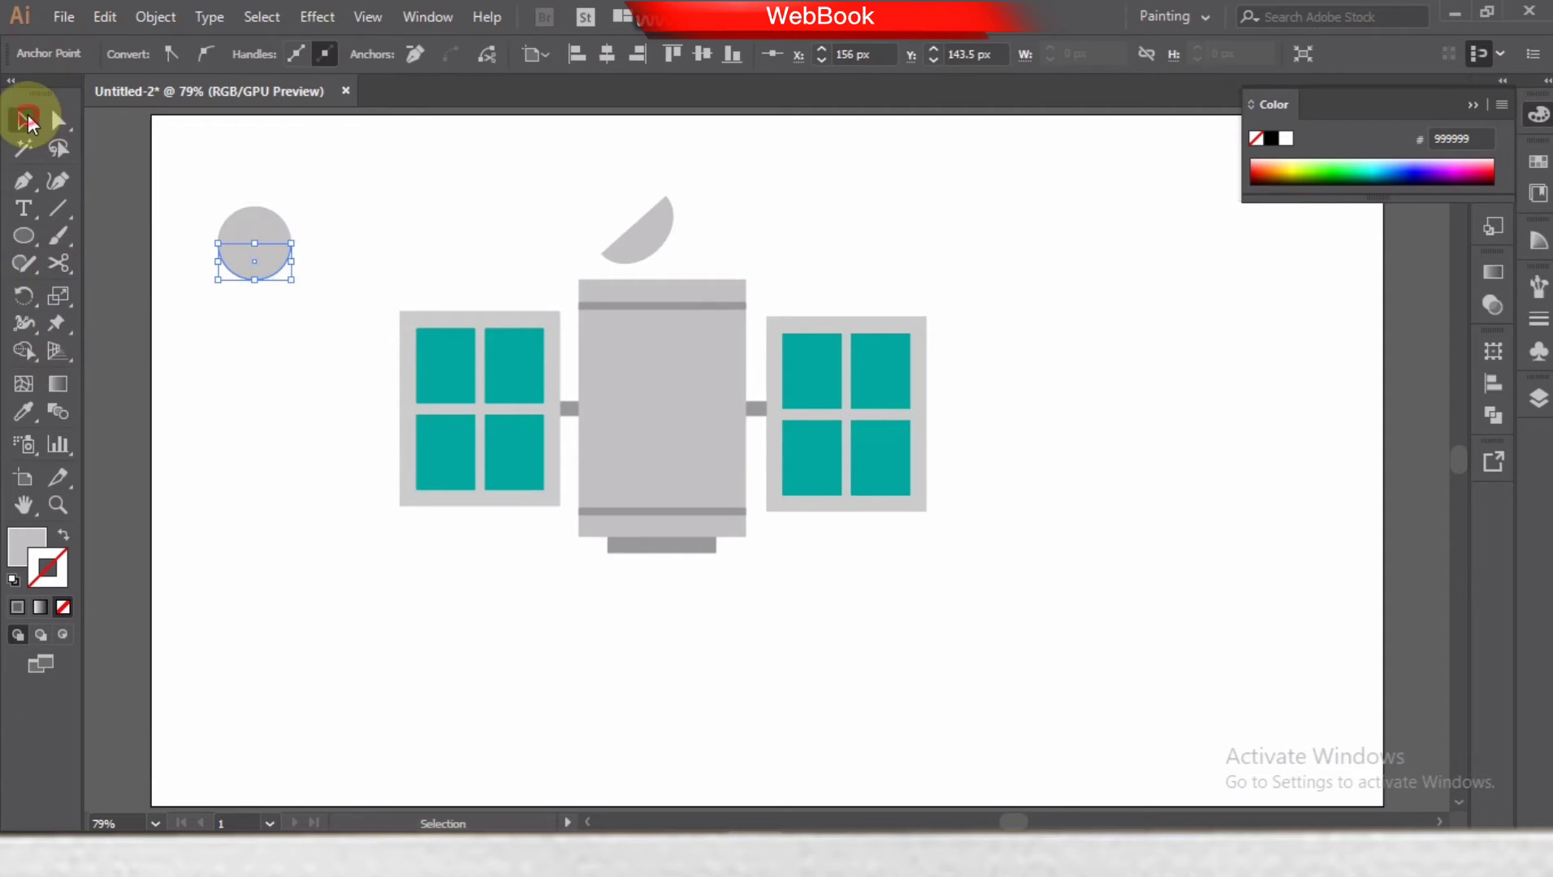
mouse_move(259, 264)
mouse_down()
mouse_move(258, 392)
mouse_move(684, 441)
mouse_up()
double_click(27, 536)
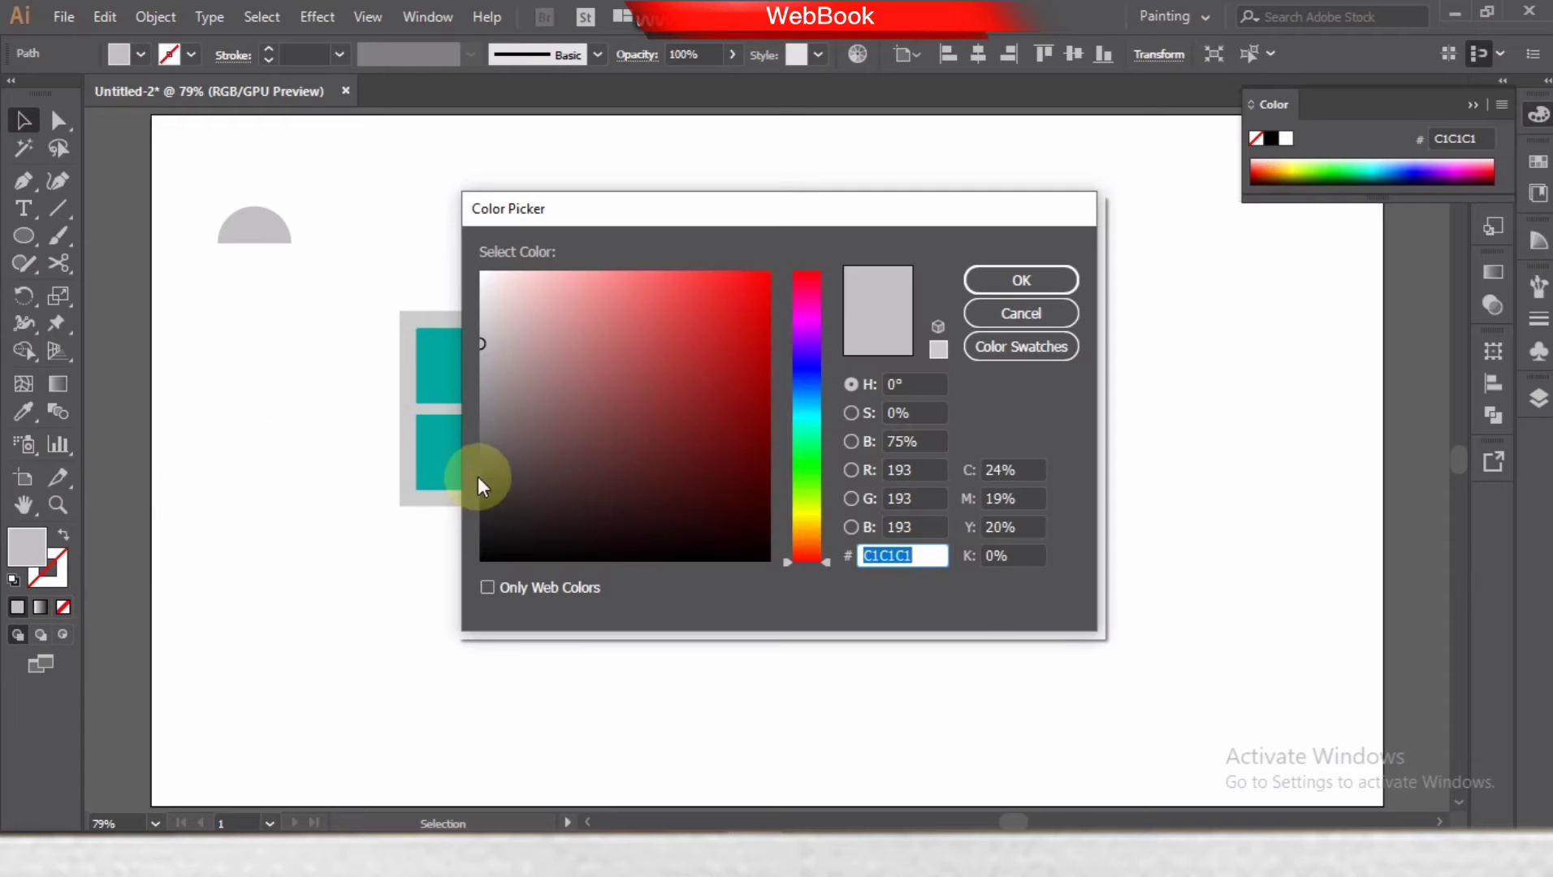
click(481, 463)
click(1023, 277)
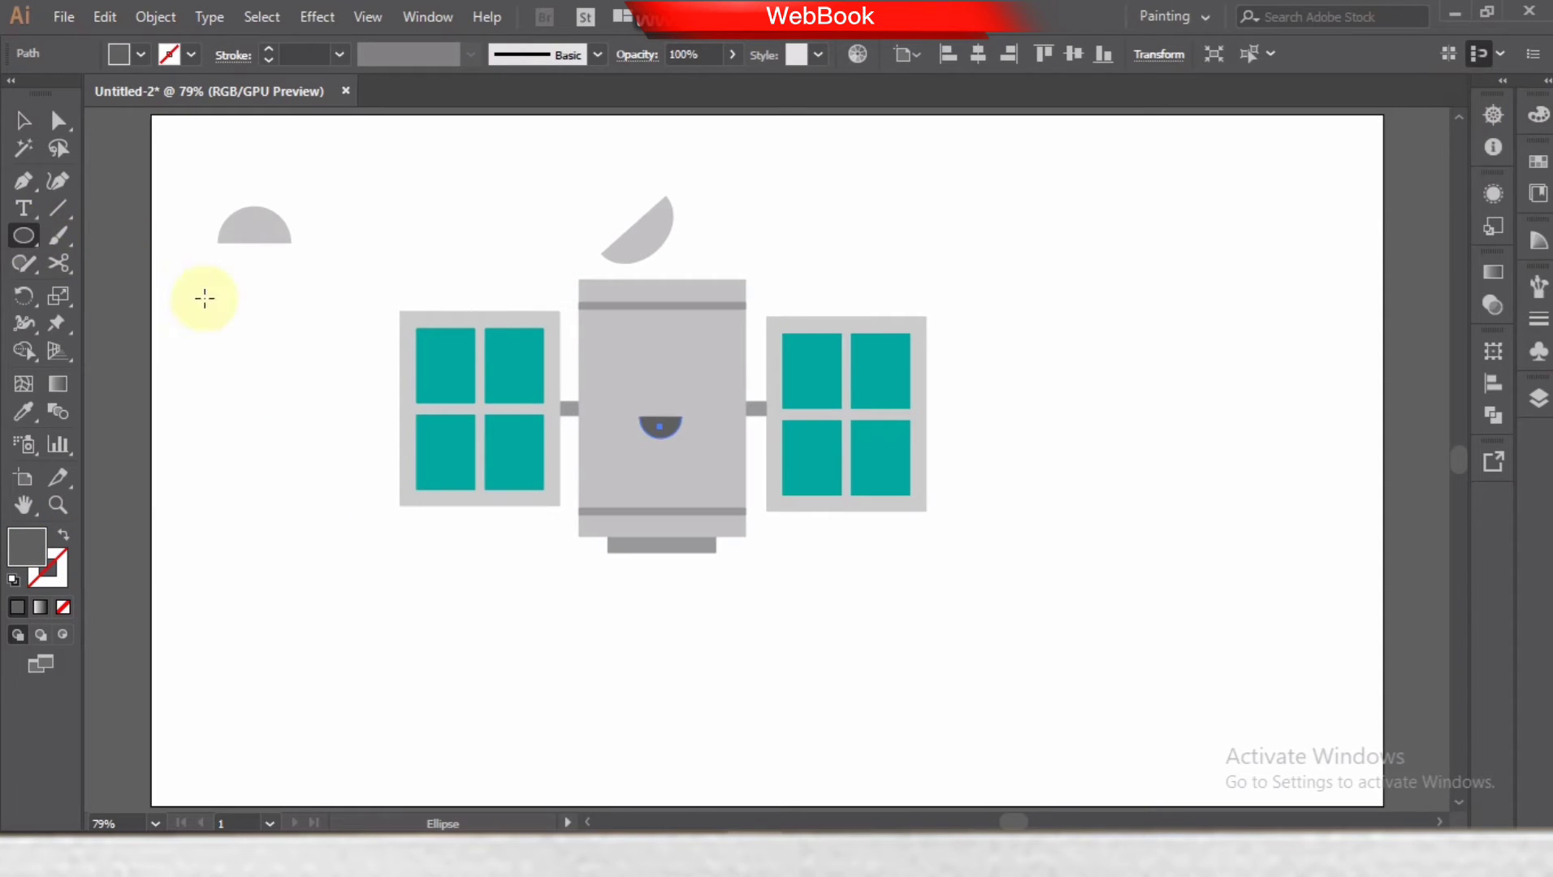
- Cut an outlined circle into upper and lower arcs and give the lower arc an 8 pt stroke
drag(208, 311, 316, 426)
key(ctrl+z)
click(63, 534)
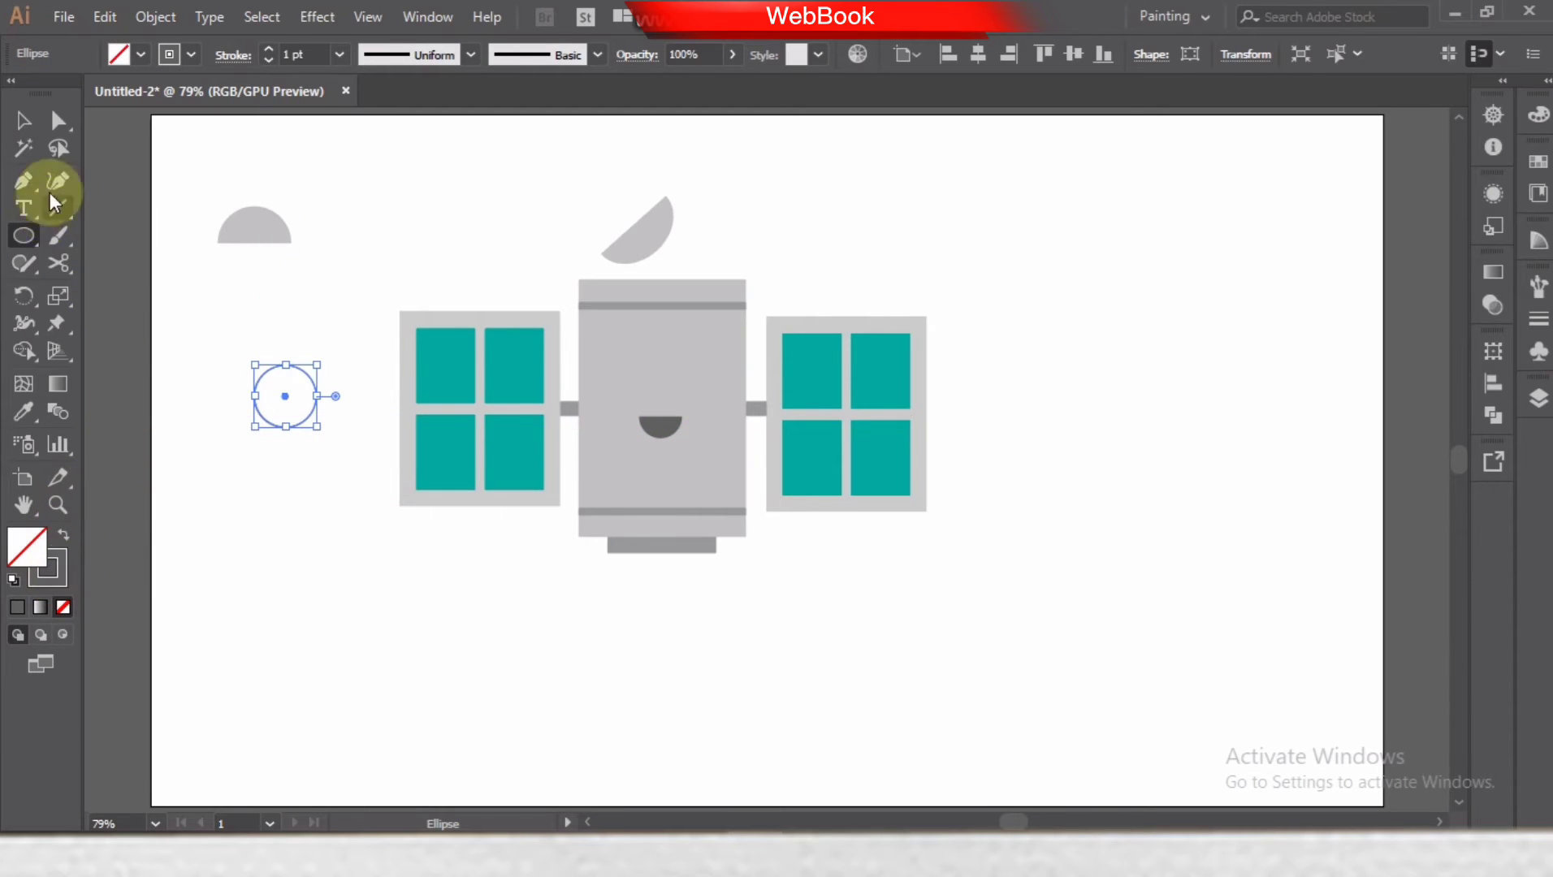
click(58, 262)
click(254, 396)
click(317, 396)
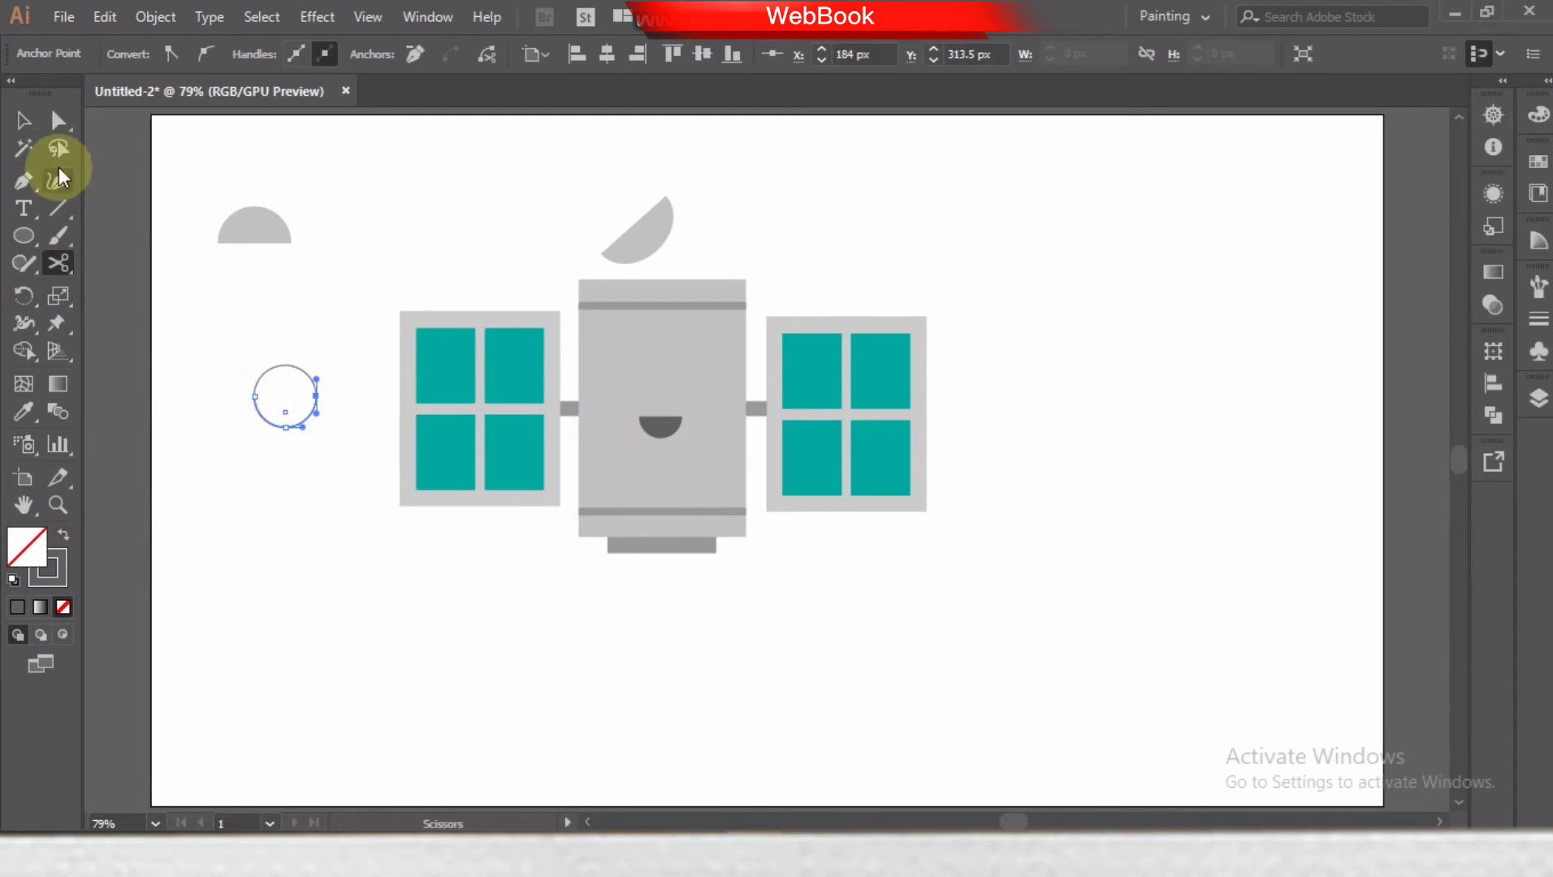
click(24, 120)
drag(284, 375, 271, 304)
click(293, 417)
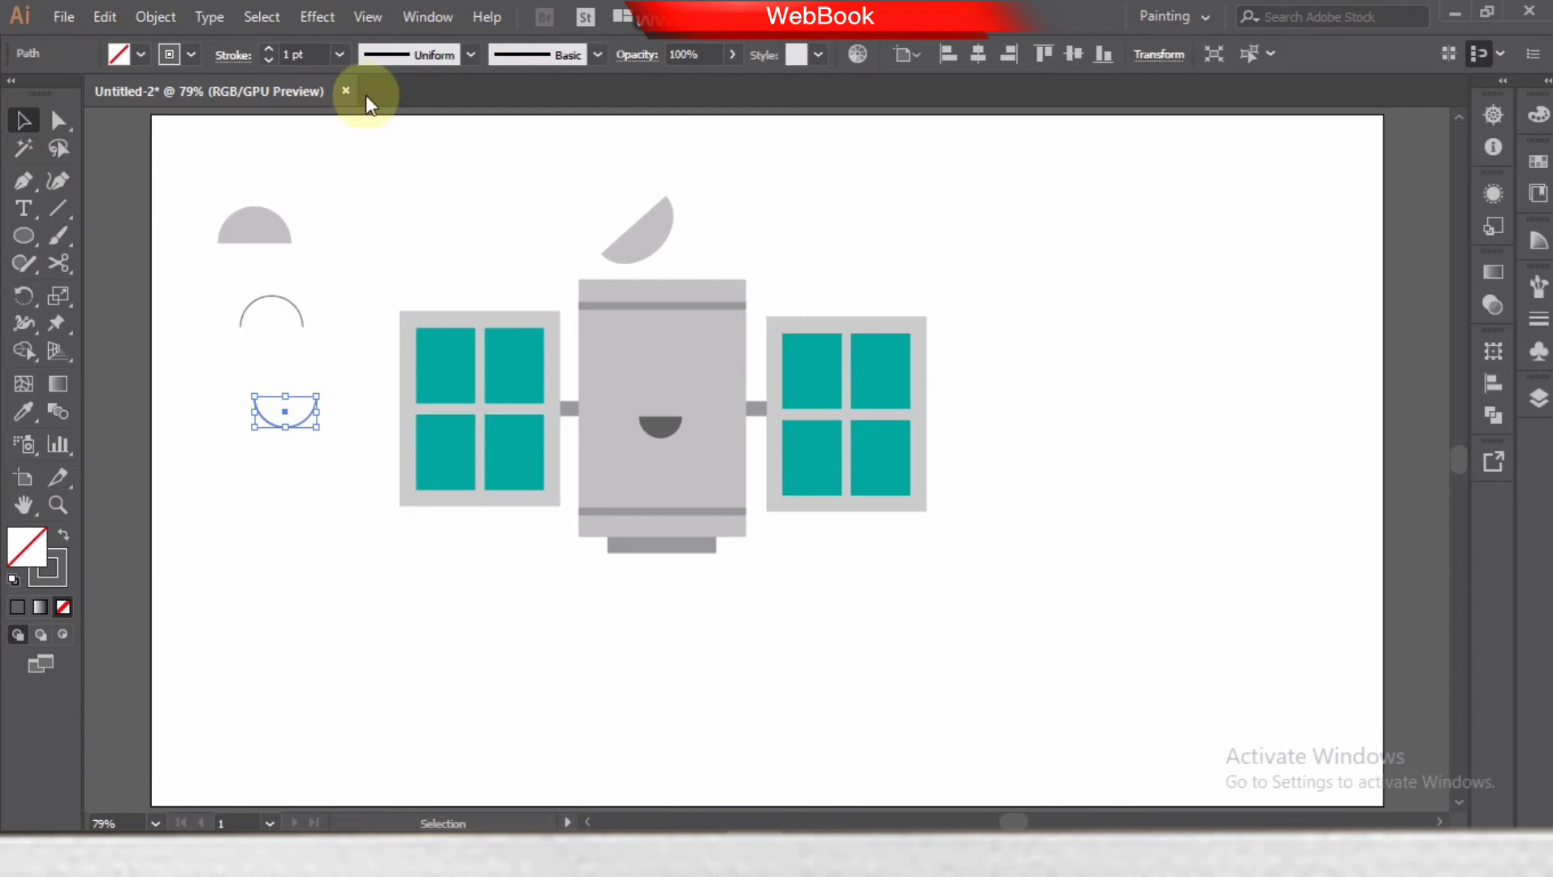
click(339, 54)
click(365, 333)
- Place the thick 8 pt arc on the body as closed eyes and raise the mouth
drag(306, 417, 699, 351)
click(848, 231)
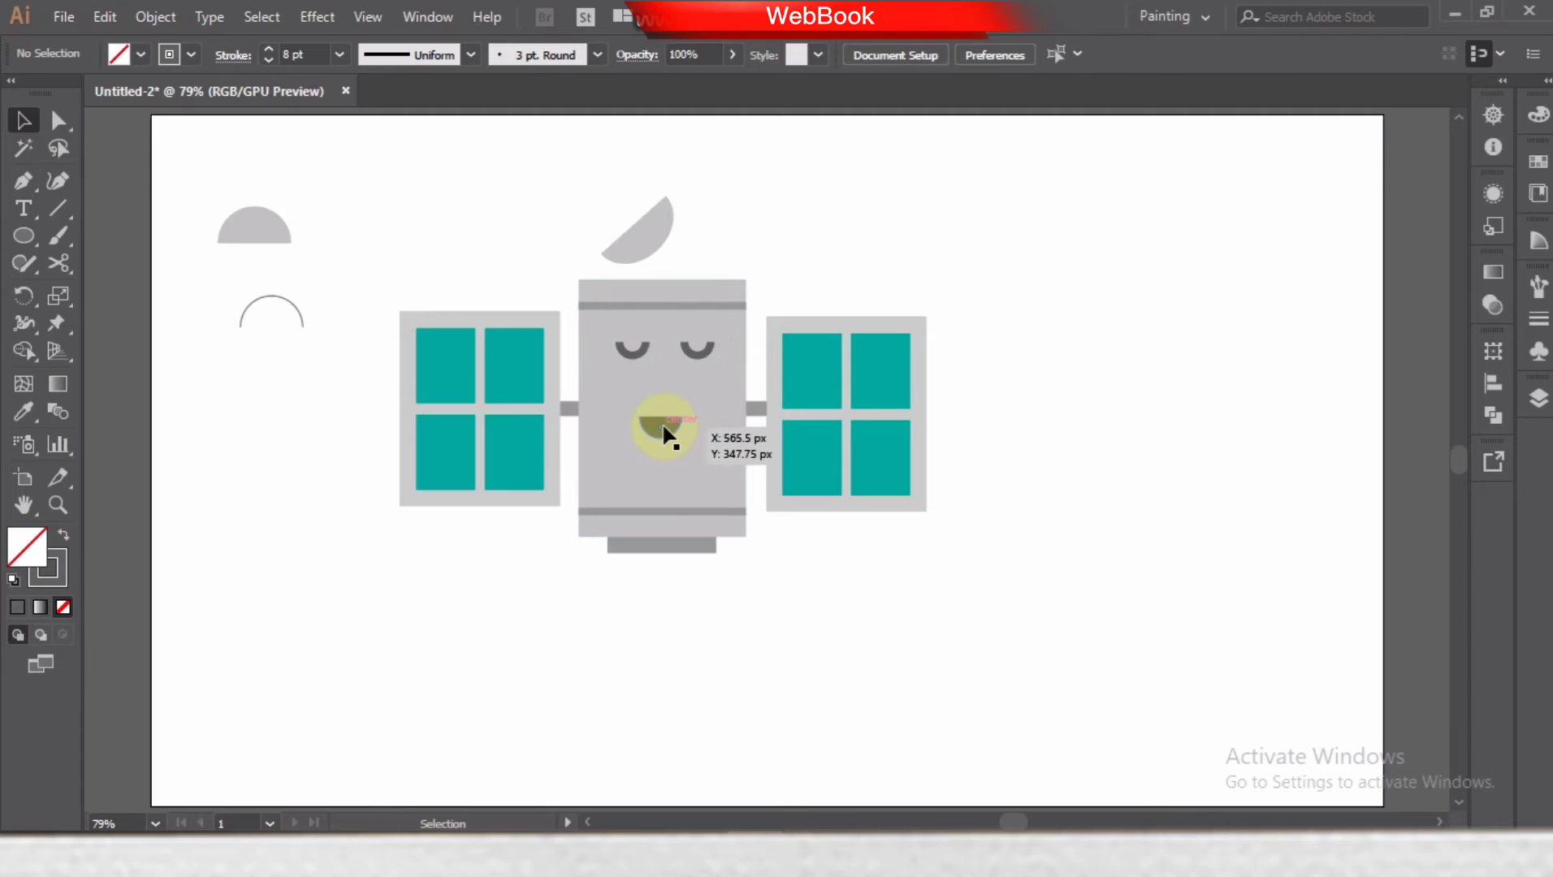
drag(666, 435, 665, 406)
click(823, 298)
click(664, 411)
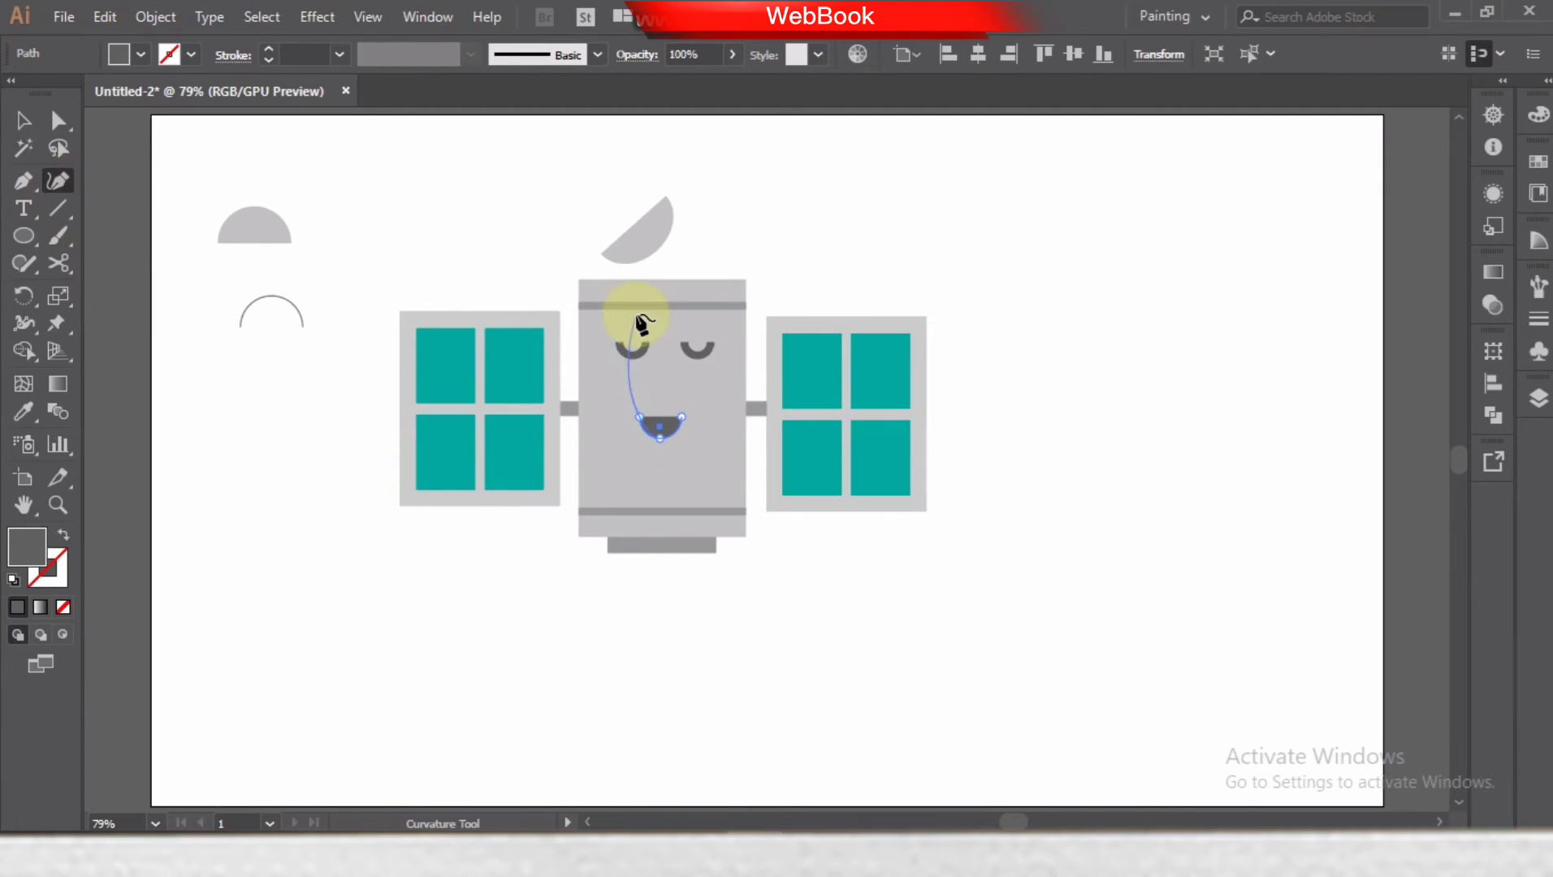
right_click(415, 305)
click(485, 347)
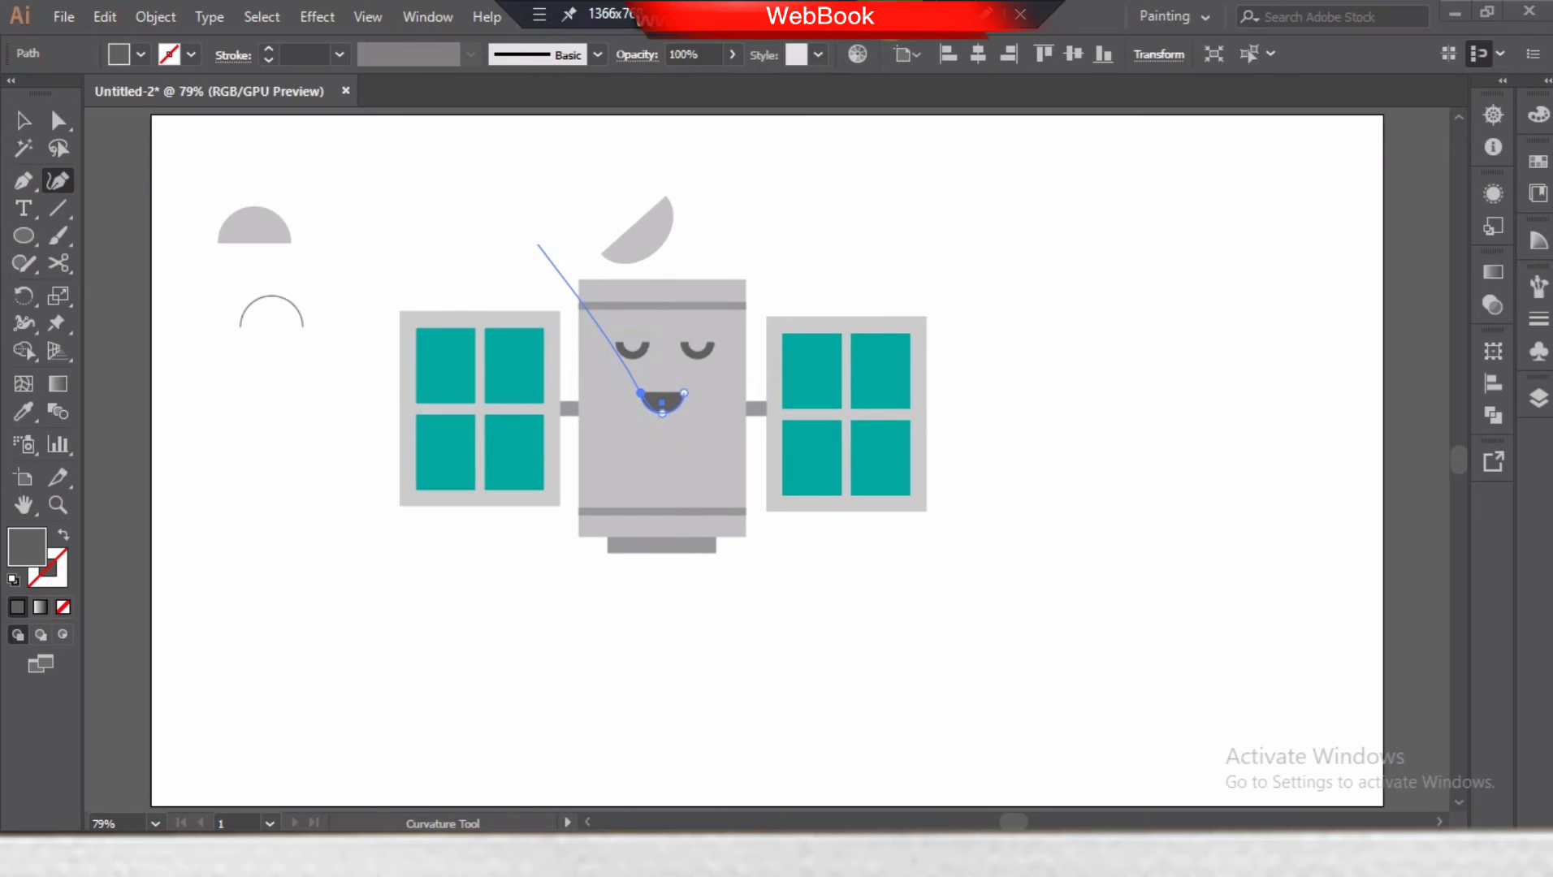
- Delete the leftover half-circles and arc at the top-left
key(a)
drag(215, 162, 341, 430)
key(Delete)
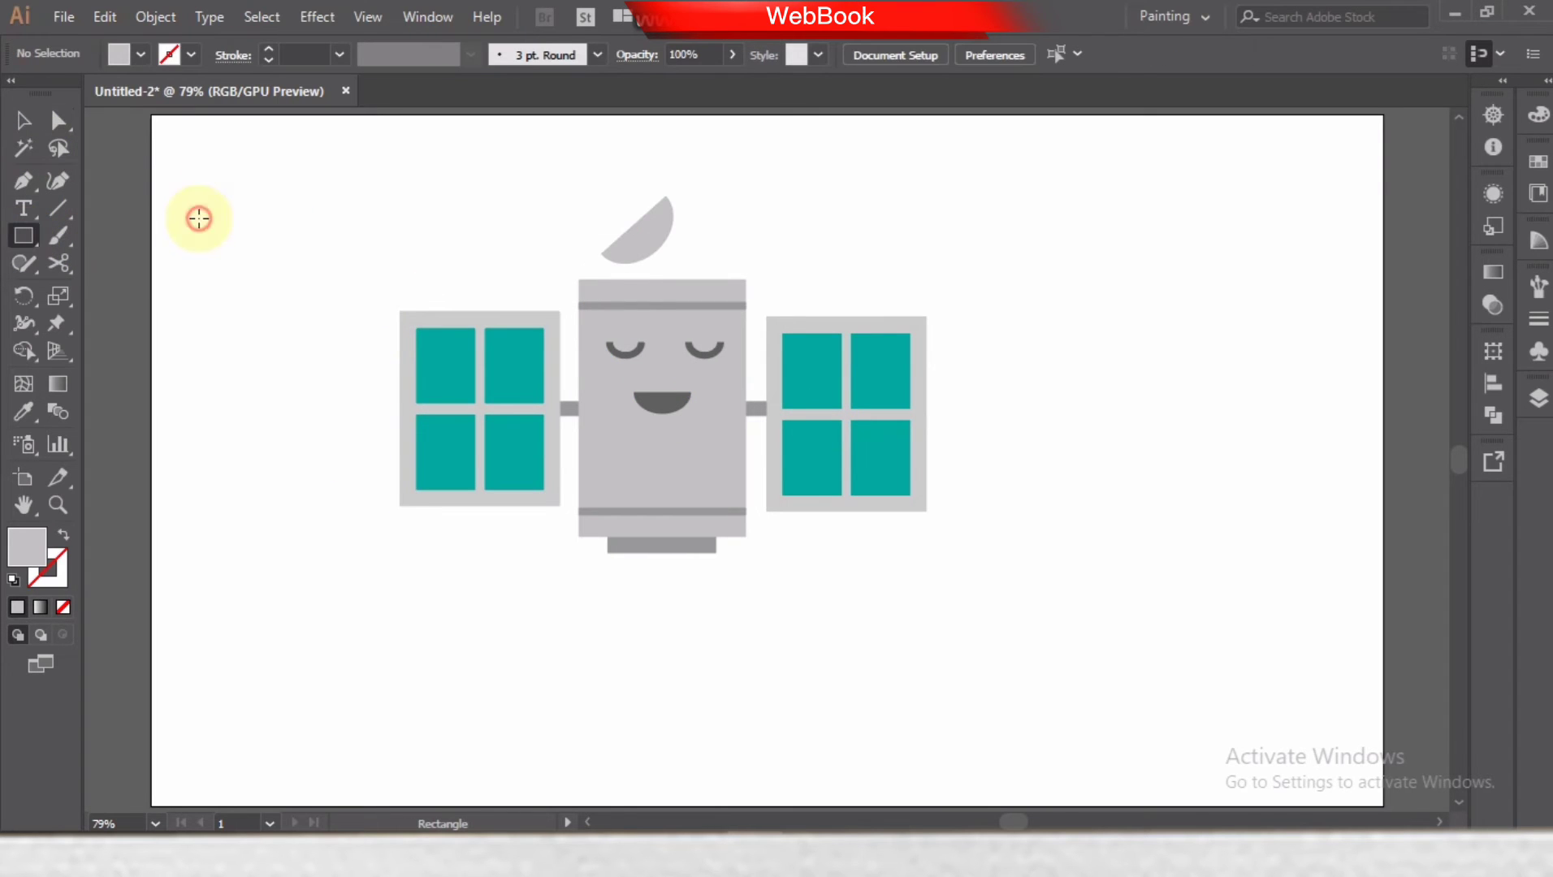
- Merge two overlapping rounded rectangles into one shape and fill it white
mouse_move(199, 218)
mouse_down()
mouse_move(225, 297)
mouse_move(215, 278)
mouse_move(235, 247)
mouse_up()
click(58, 120)
click(22, 122)
click(177, 241)
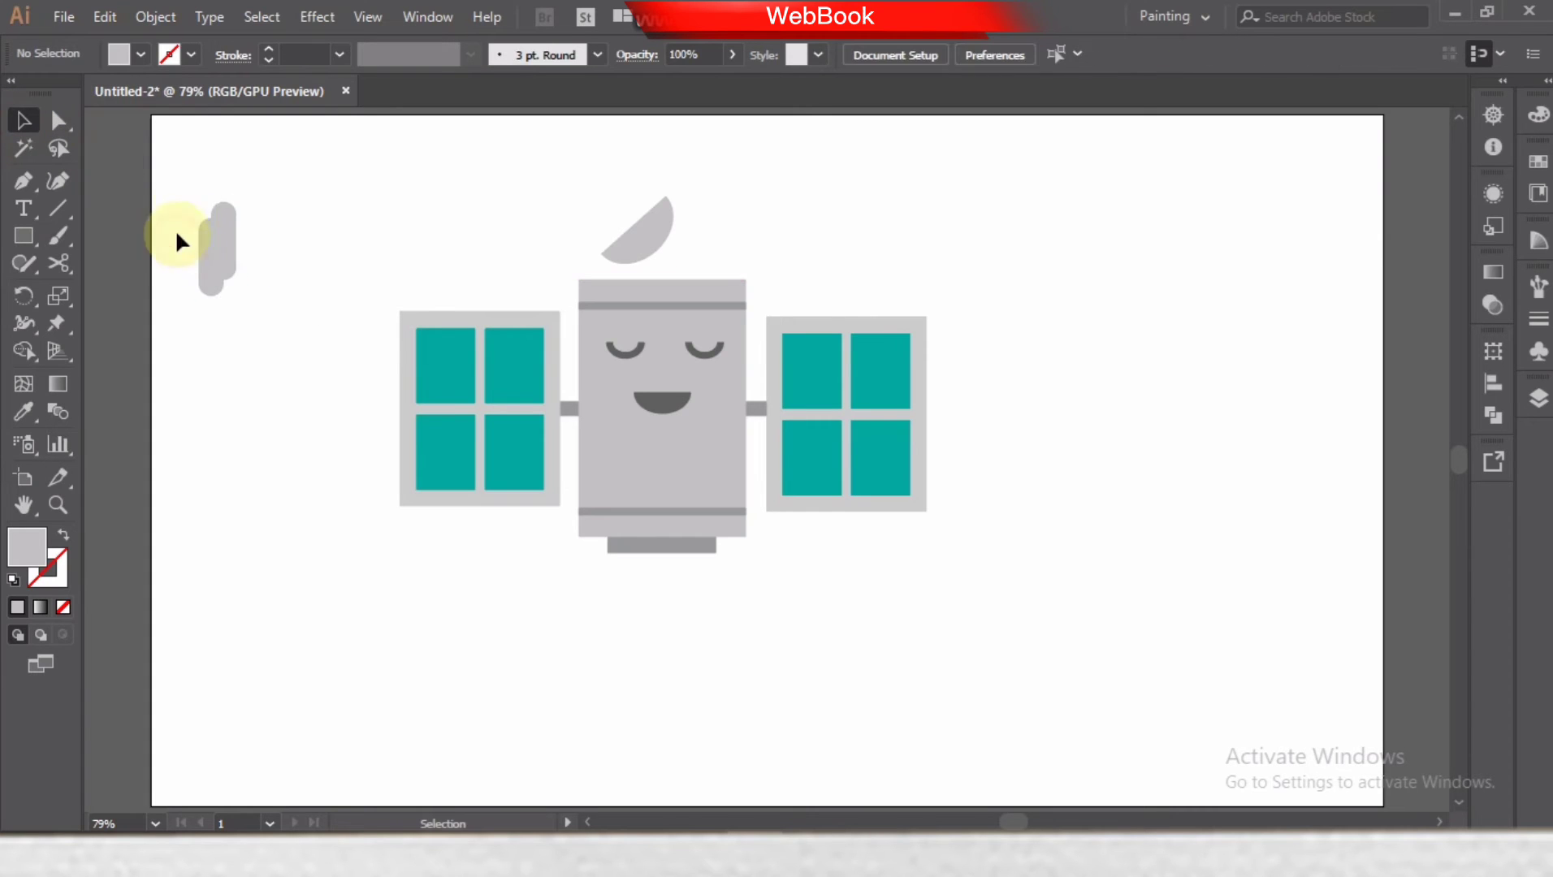
drag(185, 199, 267, 318)
click(22, 351)
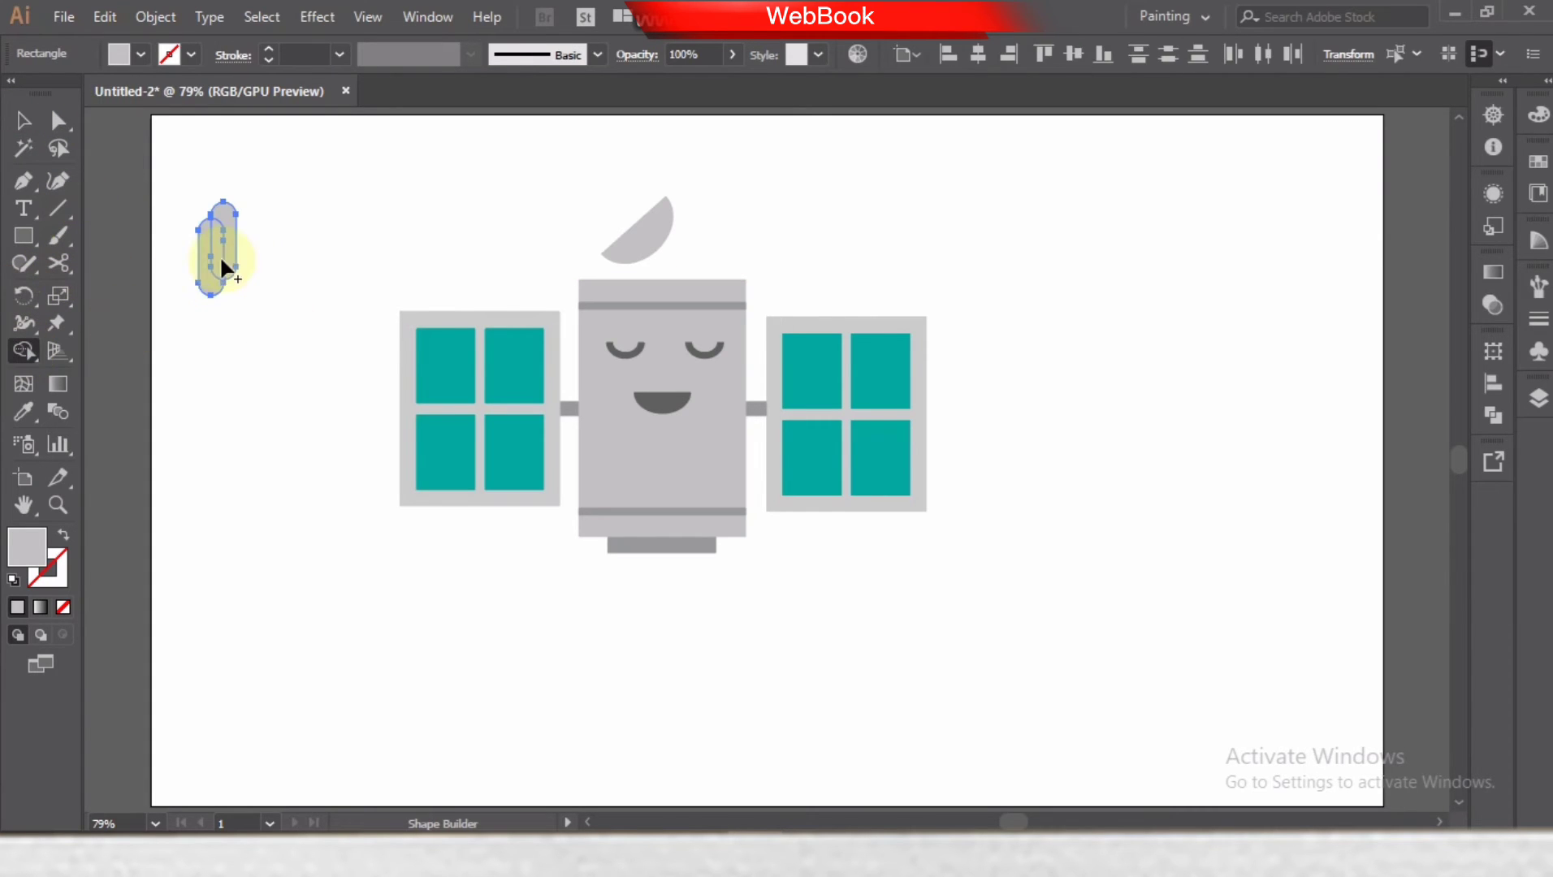
click(18, 117)
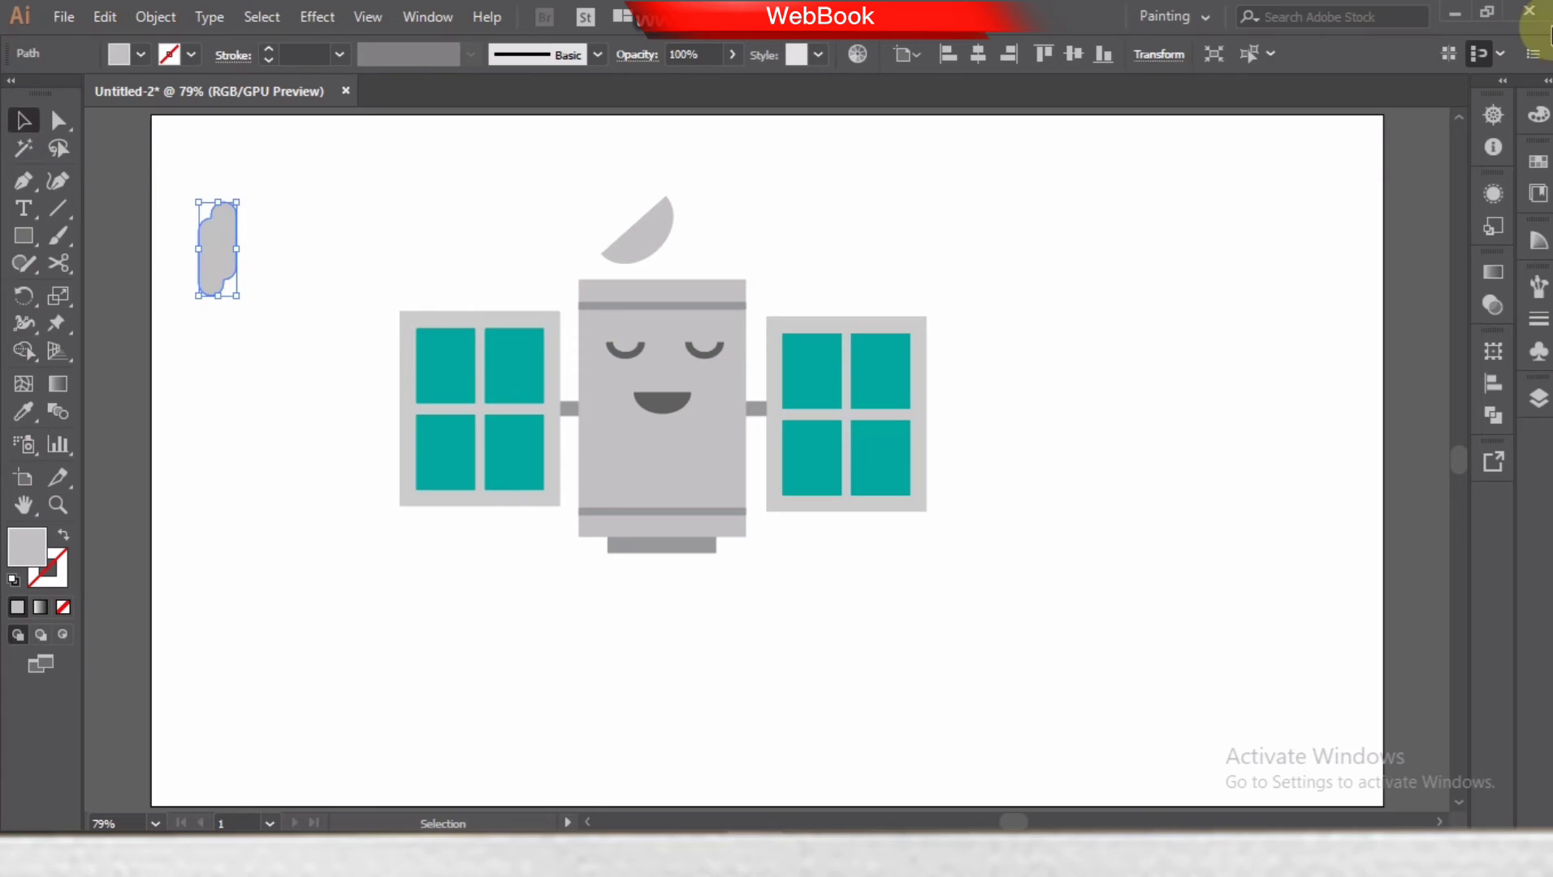
click(1543, 163)
click(1412, 276)
- Add an anchor point on the white shape's left edge
click(273, 256)
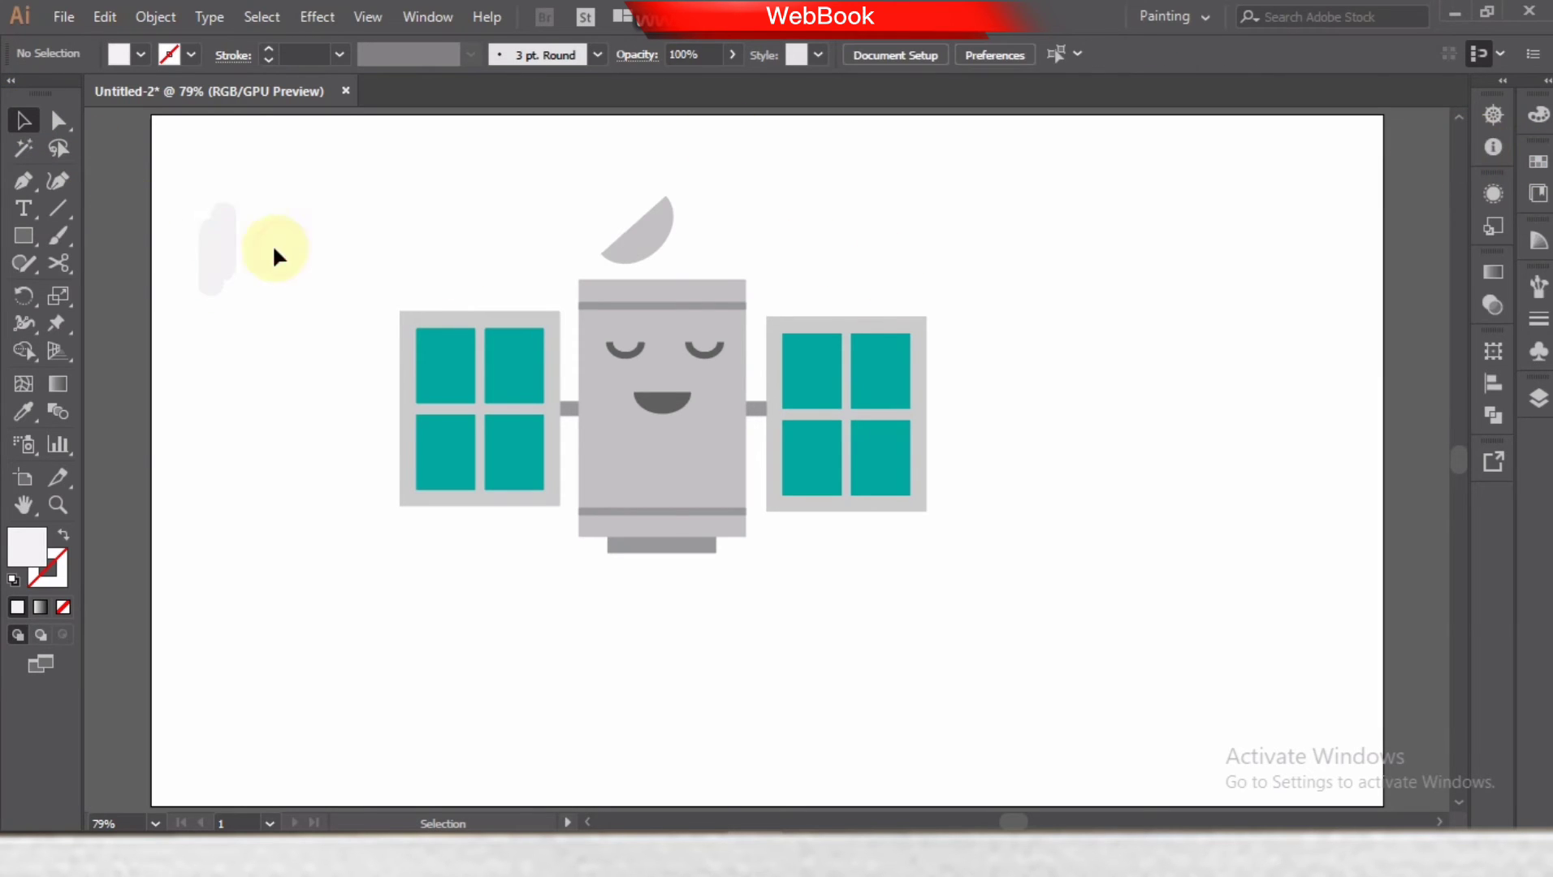
drag(179, 204, 262, 247)
click(23, 180)
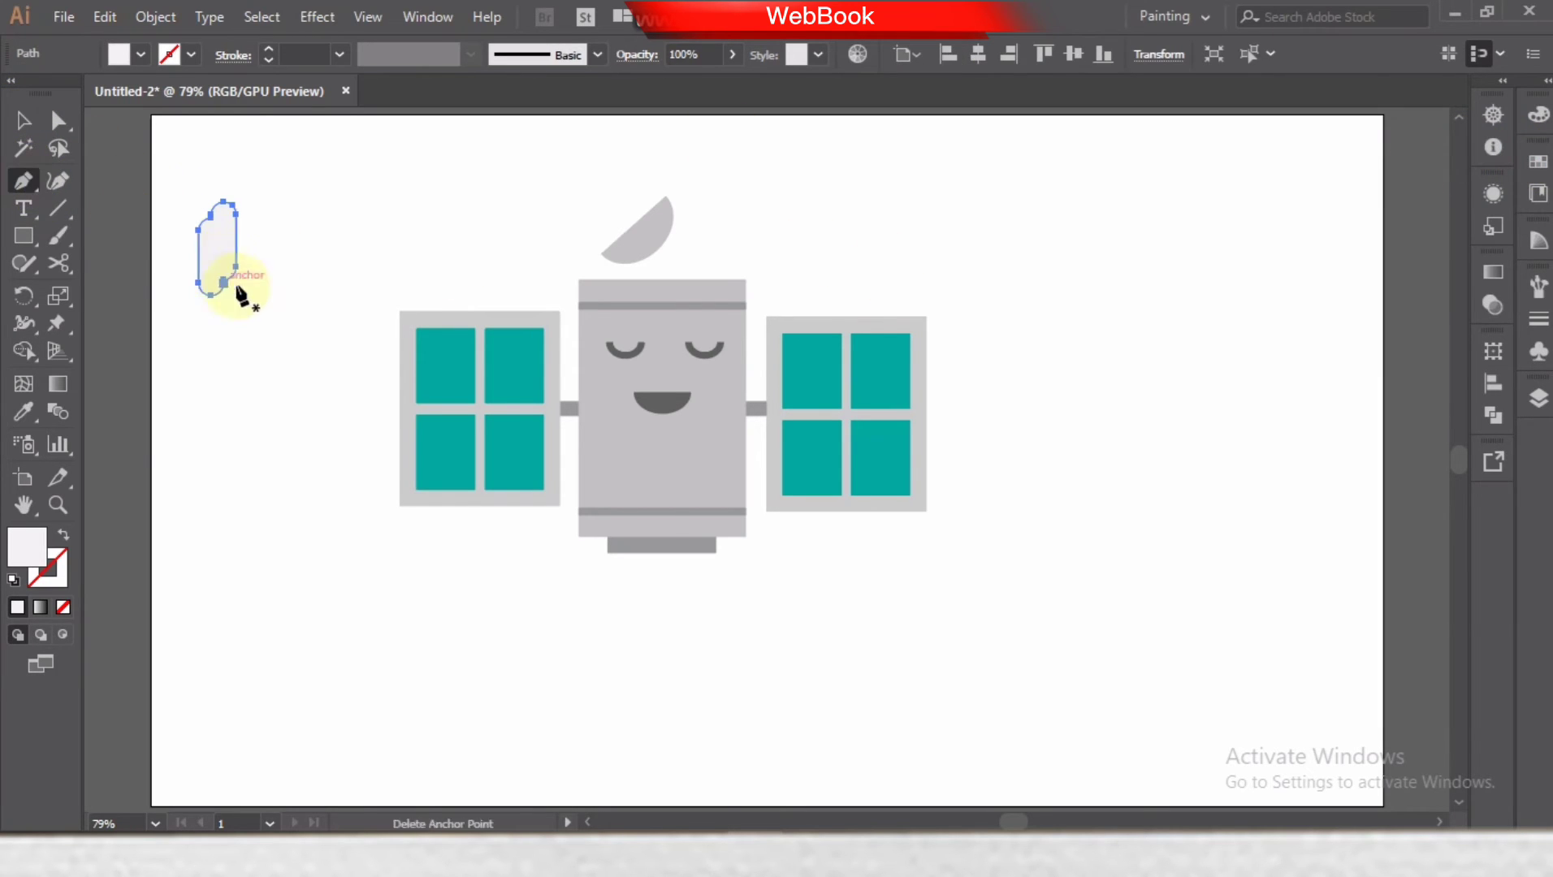
click(199, 250)
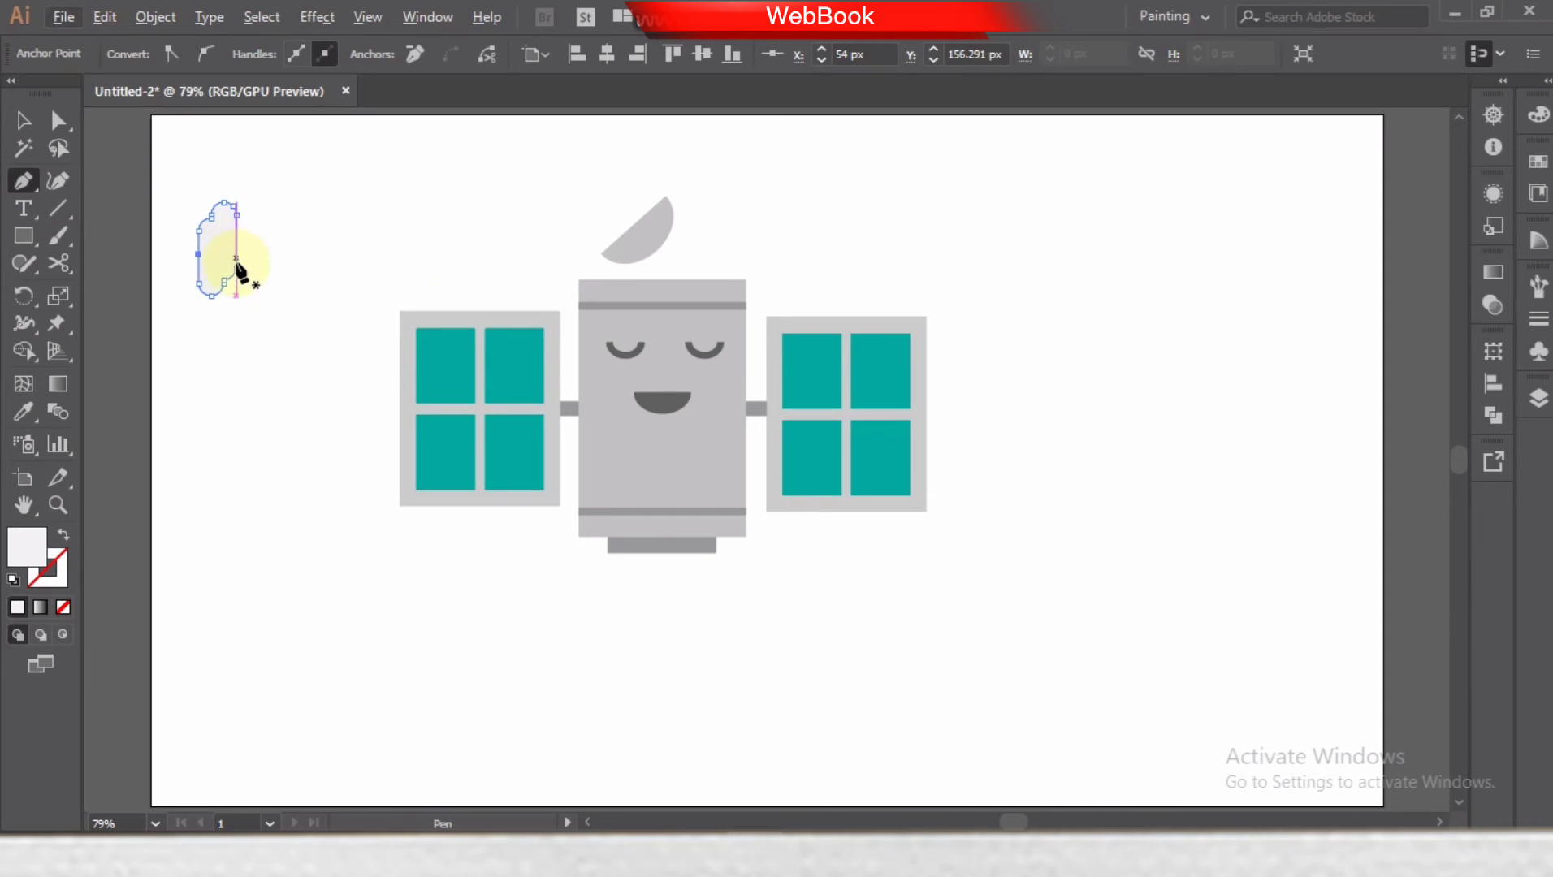
key(ctrl+a)
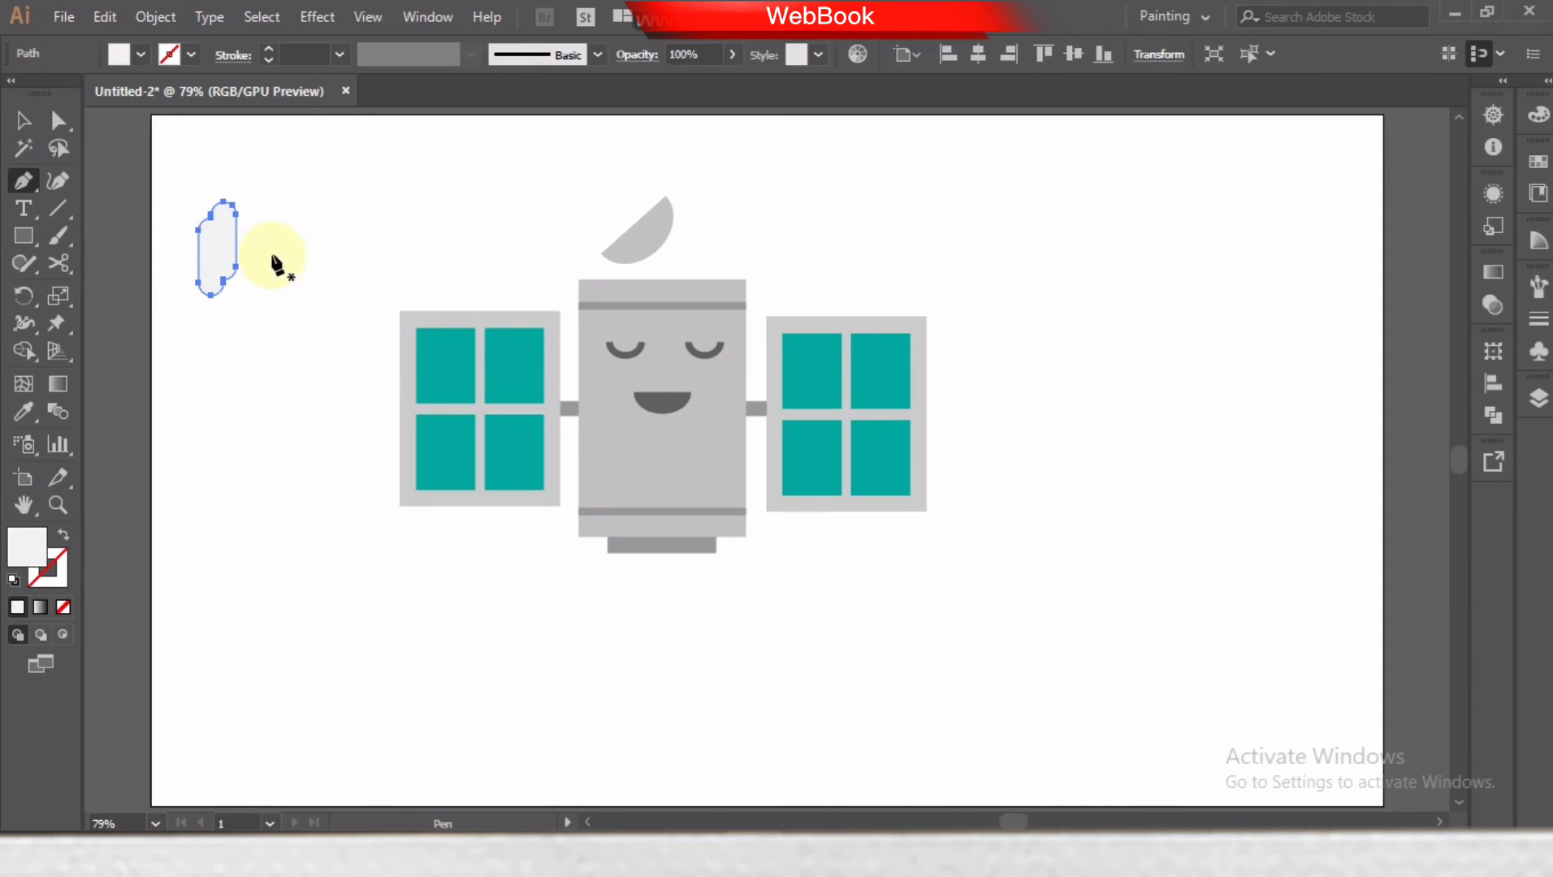
- Draw a pentagon-like pen path overlapping the white shape to trim it into a tongue
click(186, 256)
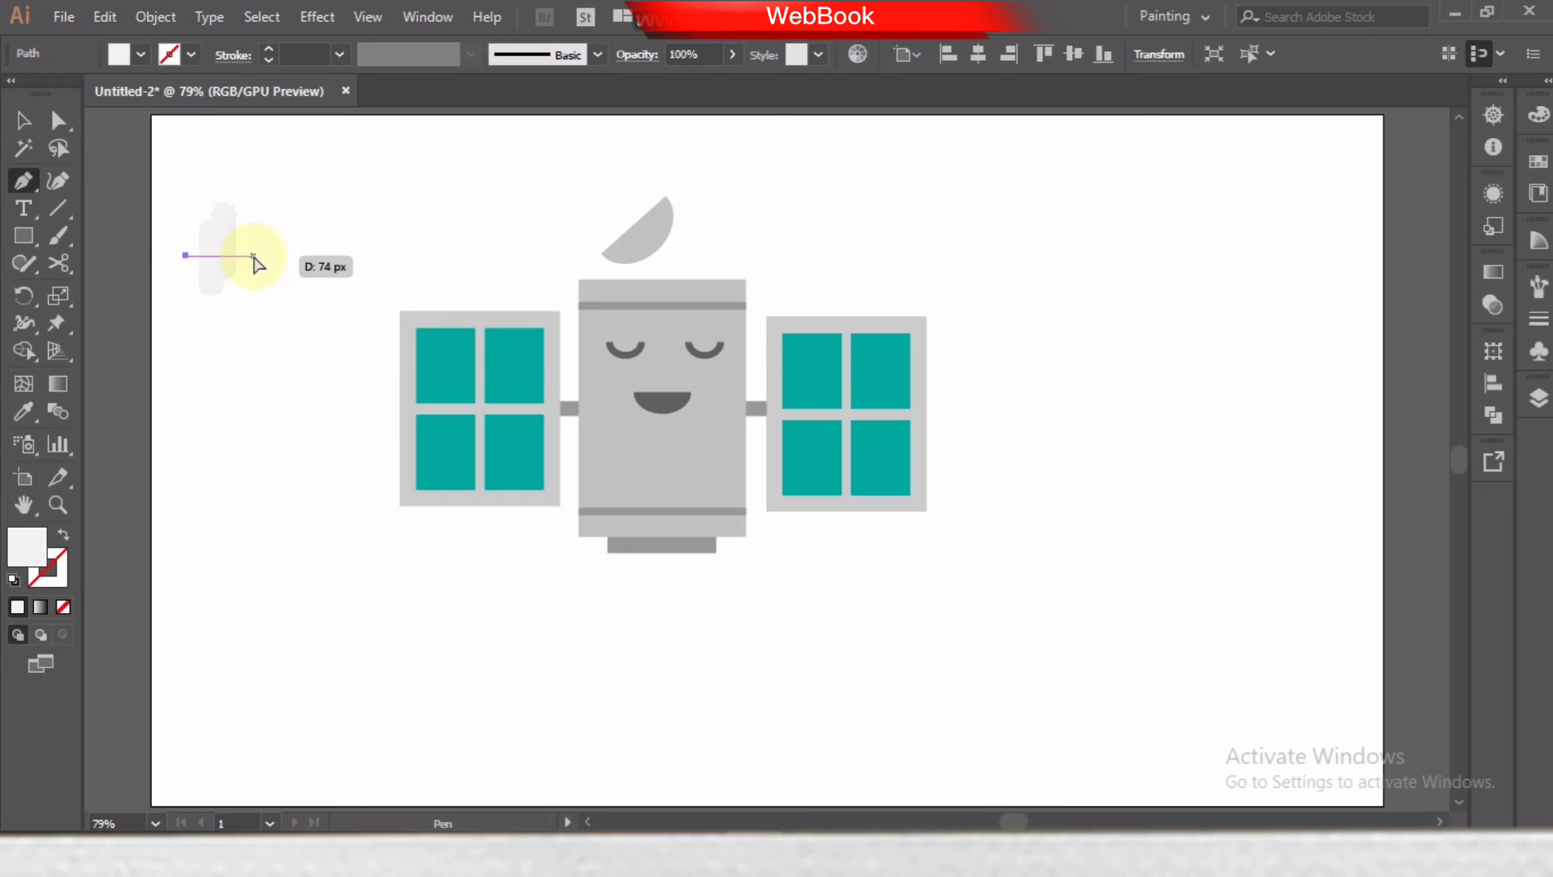
click(249, 248)
click(250, 329)
click(185, 329)
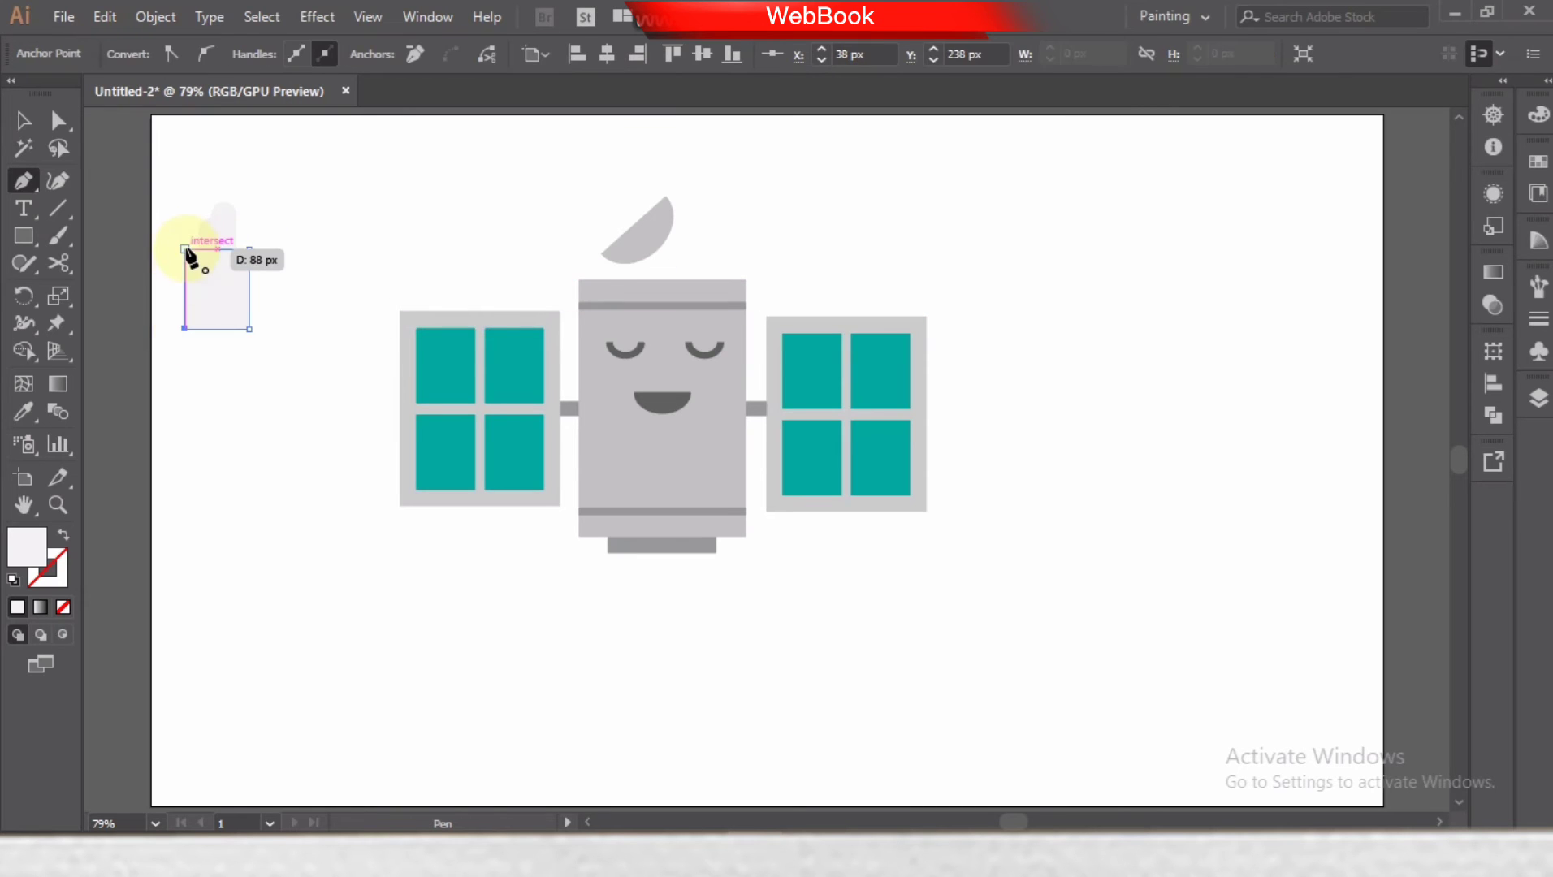
key(ctrl+z)
key(ctrl+z)
click(263, 212)
click(227, 162)
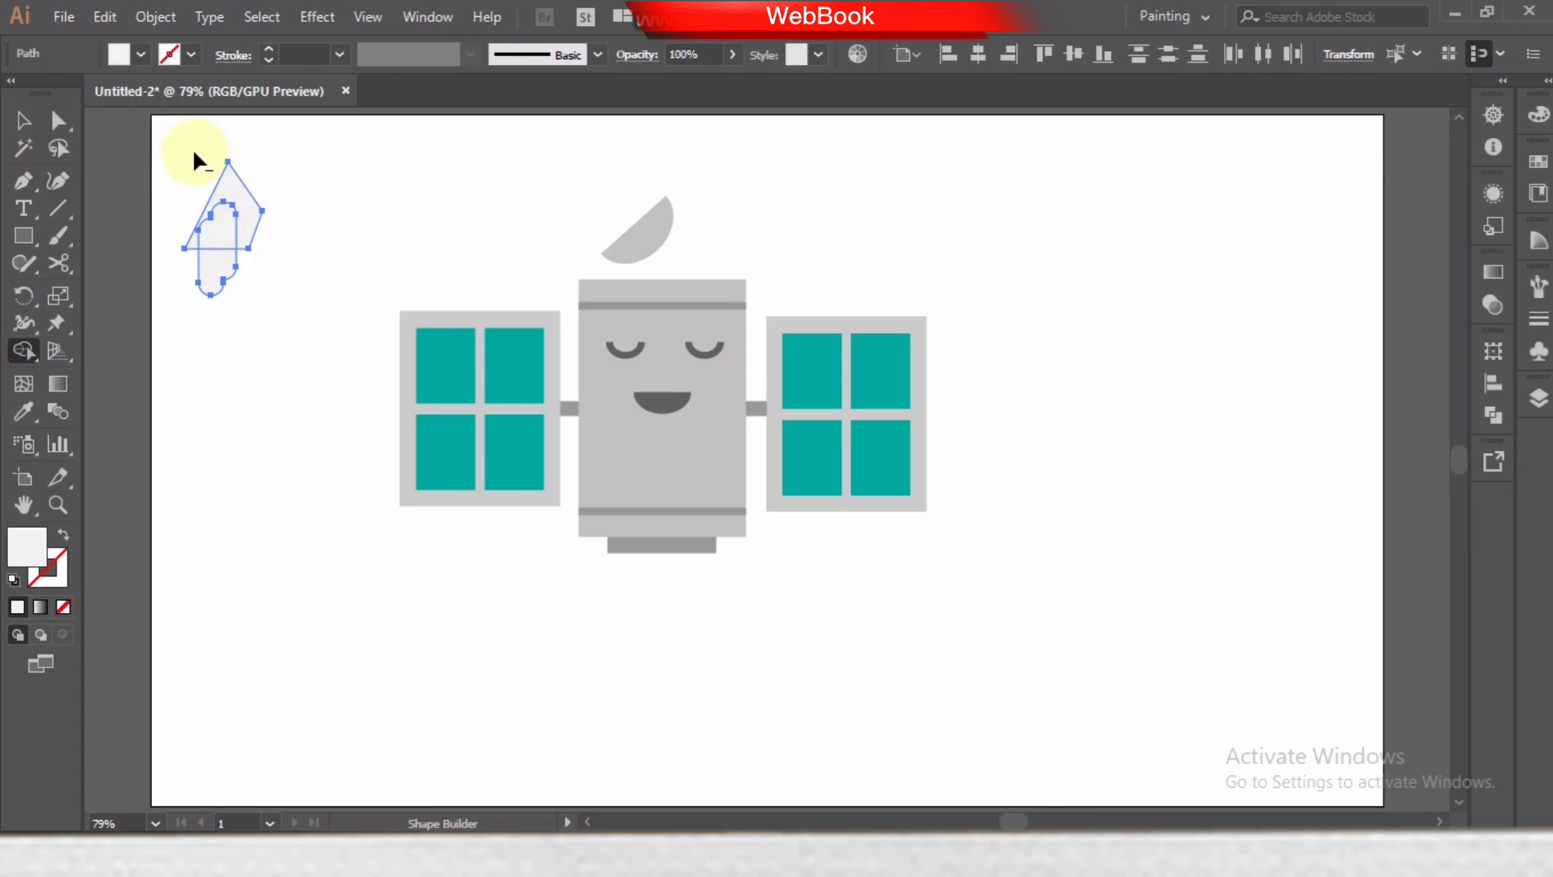
click(23, 122)
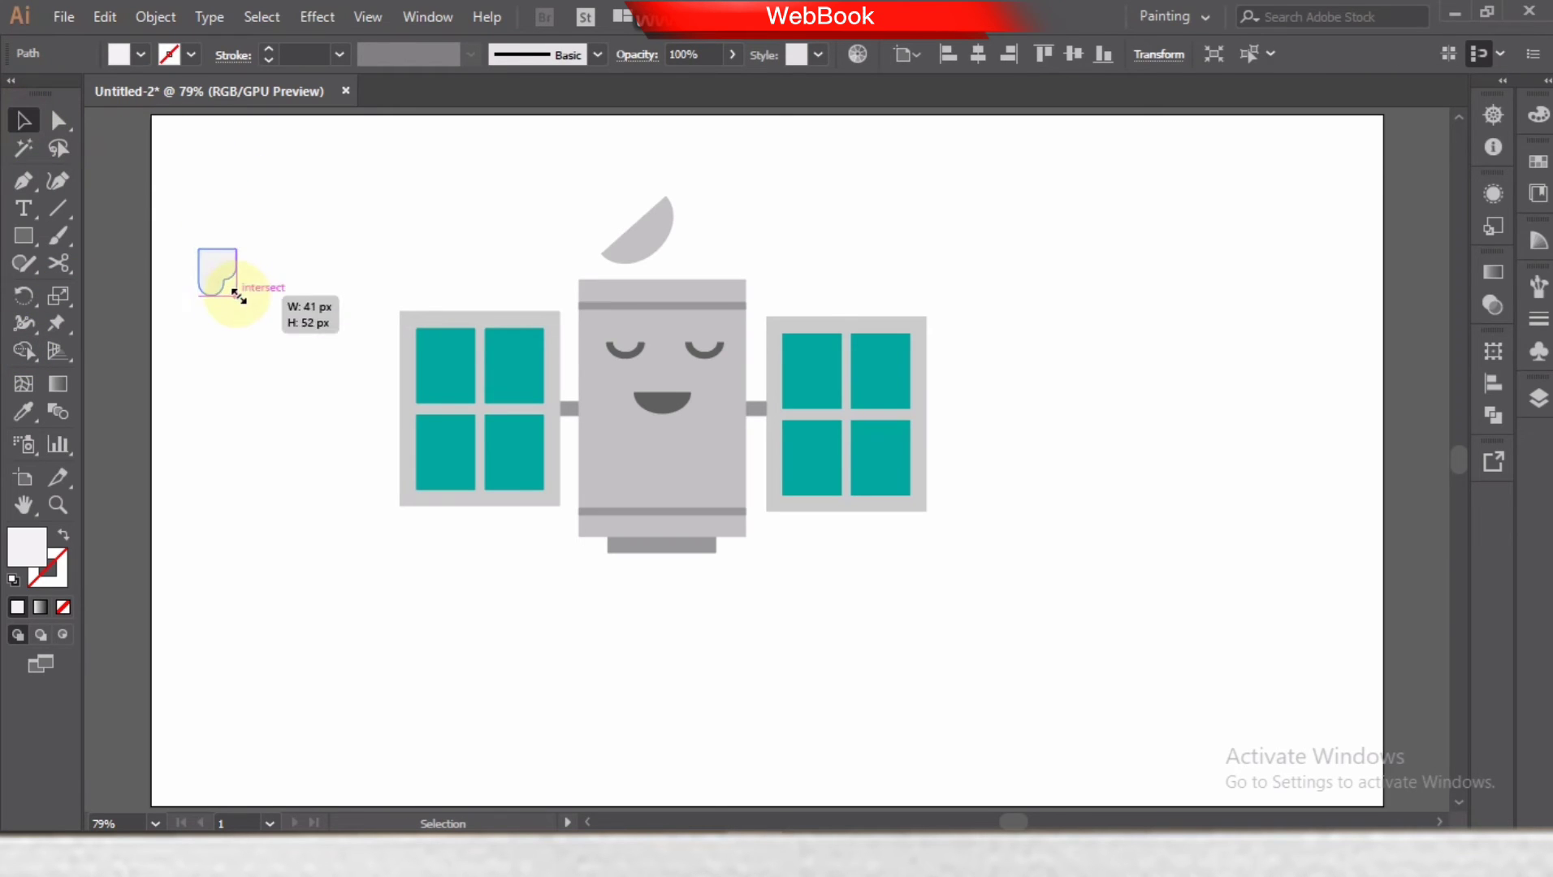
- Move the tongue under the mouth and arrange it behind the mouth
click(268, 260)
drag(646, 401, 653, 412)
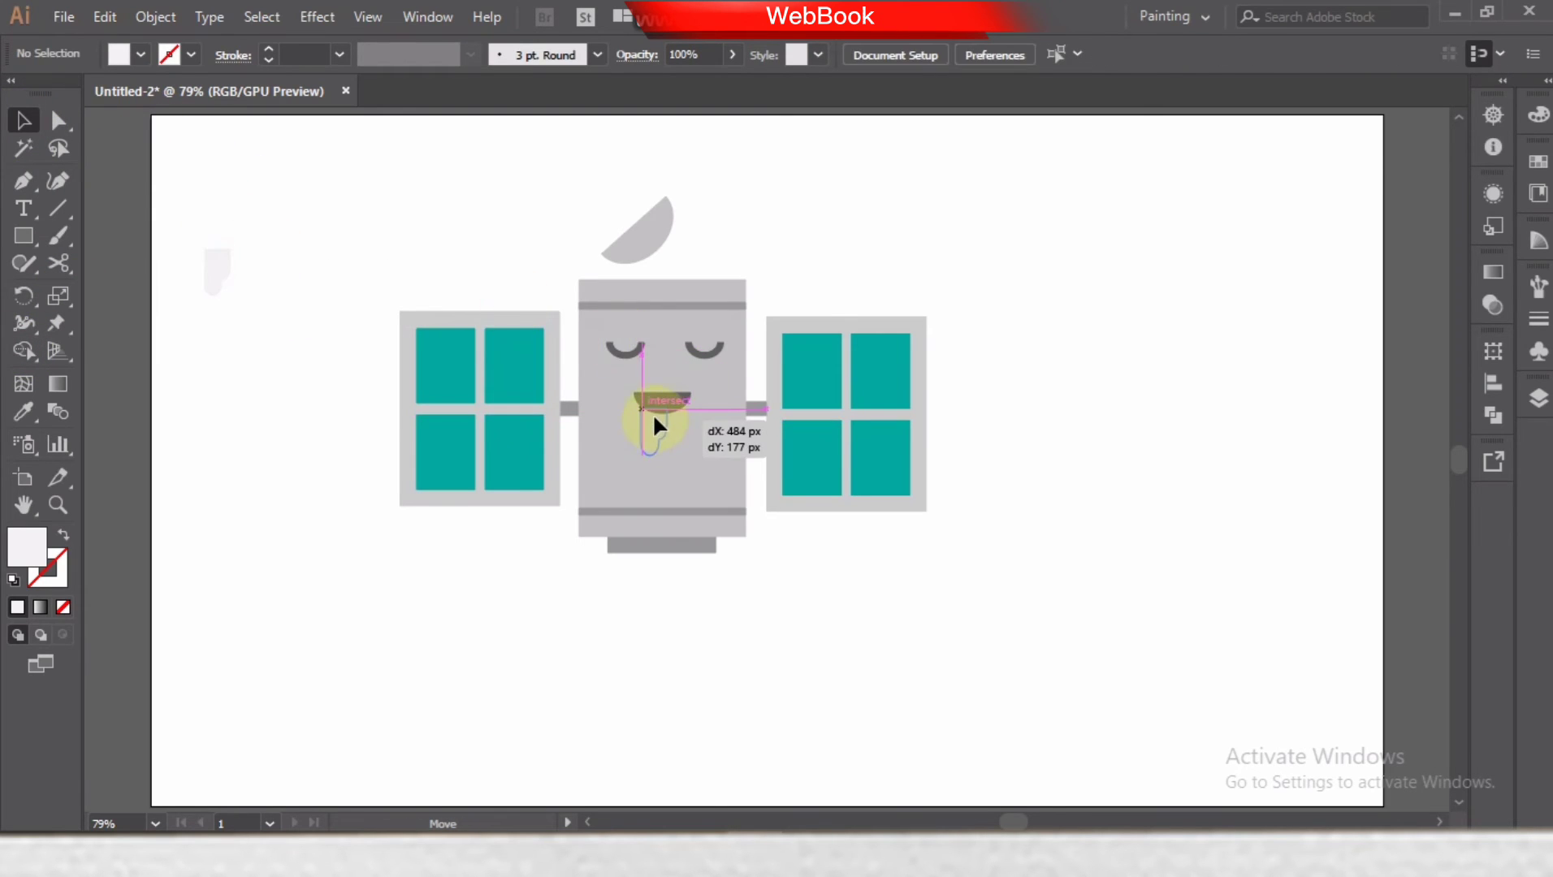
right_click(653, 412)
click(980, 791)
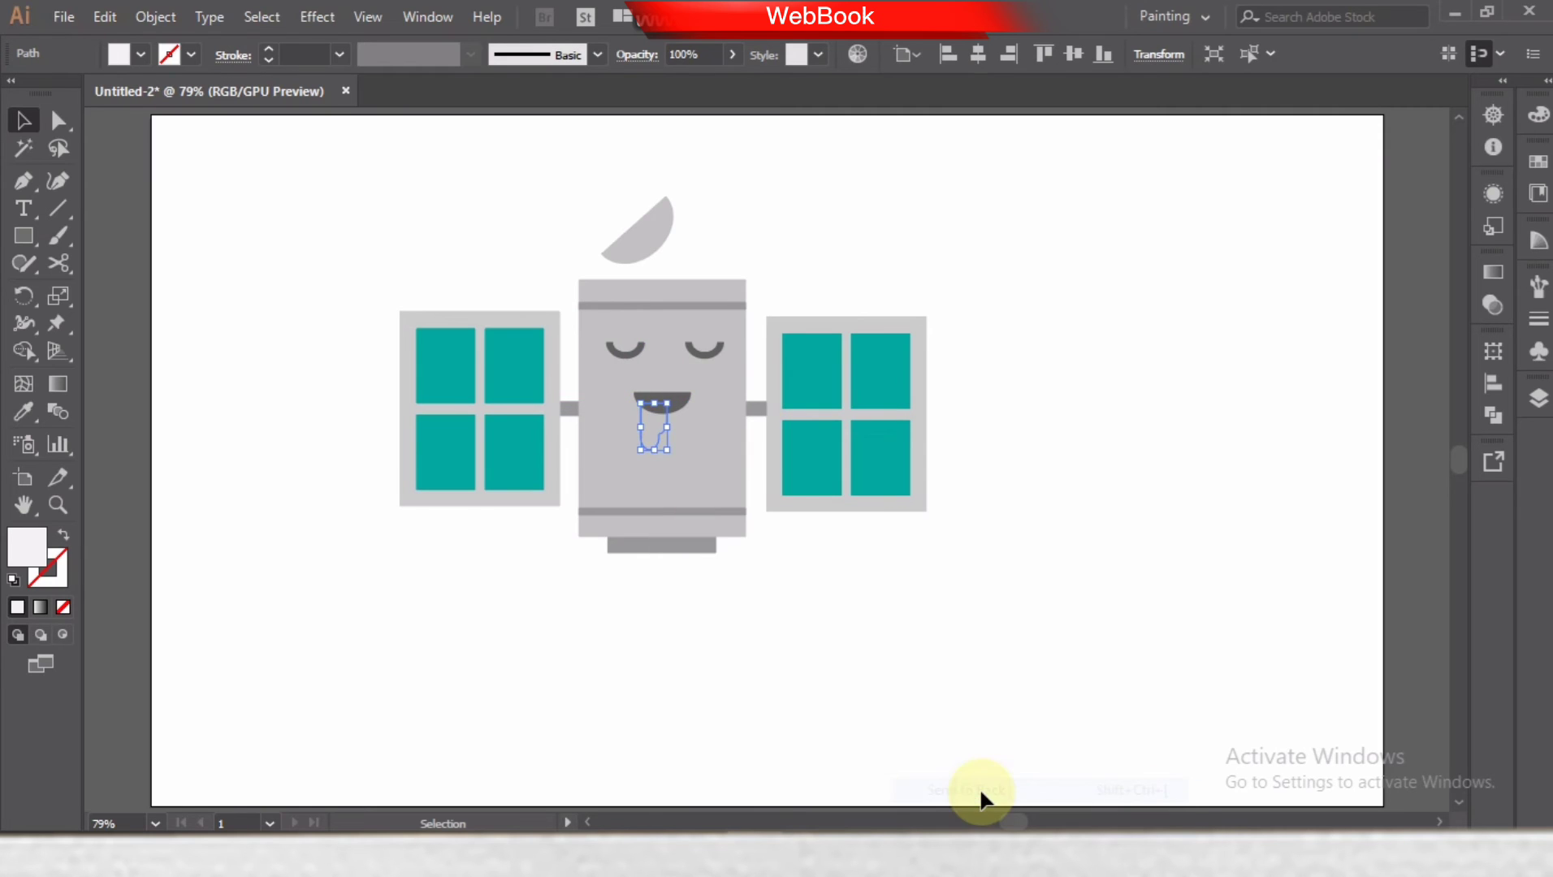
right_click(657, 423)
click(894, 767)
right_click(651, 420)
mouse_move(717, 715)
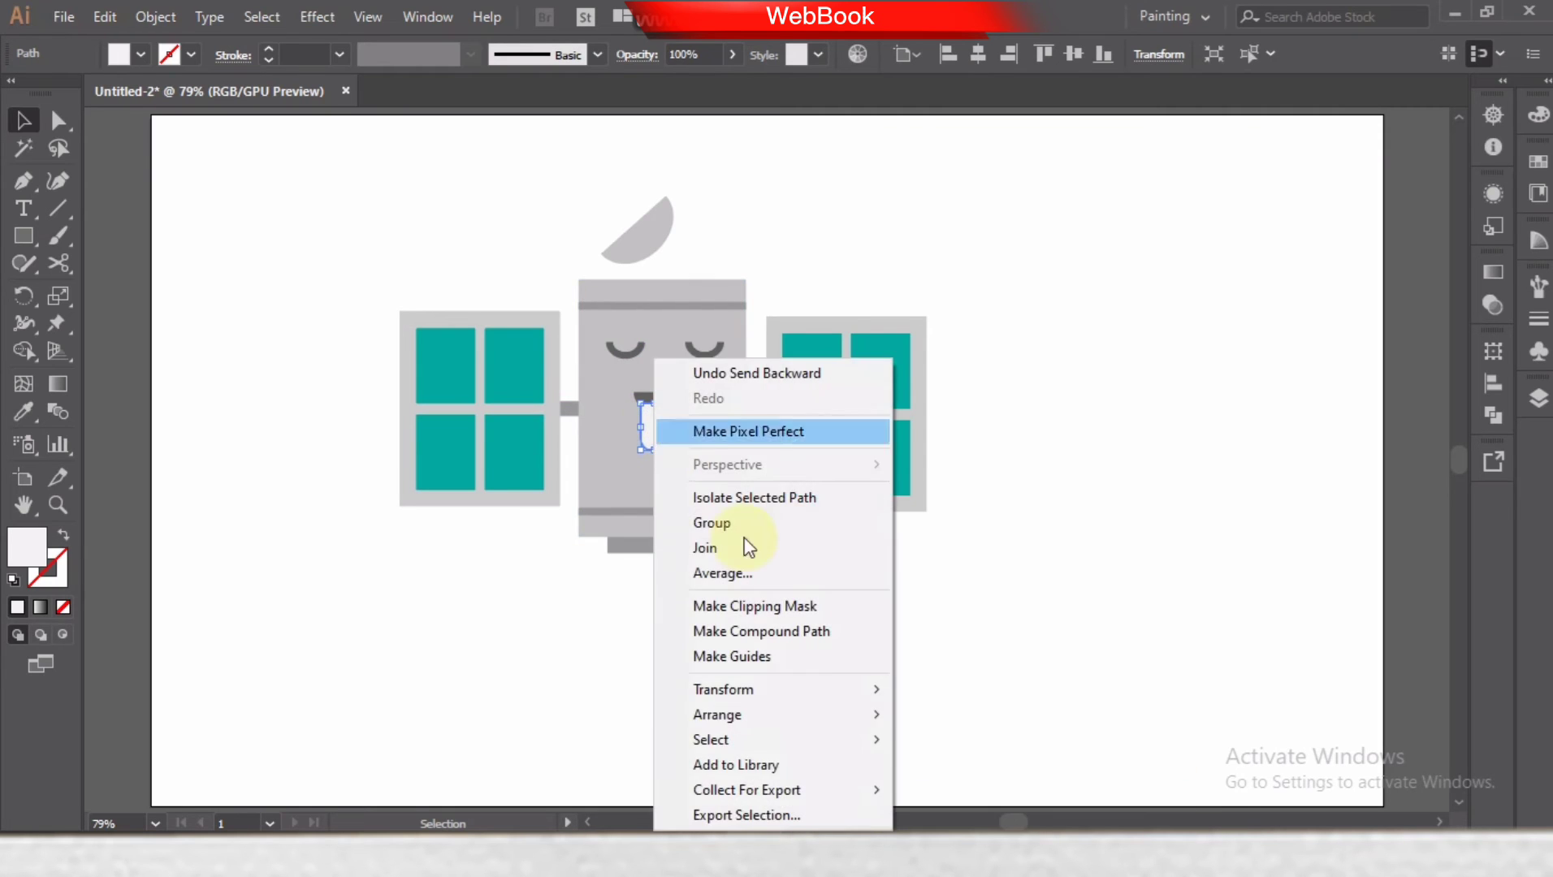
right_click(679, 404)
click(994, 714)
- Stretch both solar panels taller about their centres
click(954, 638)
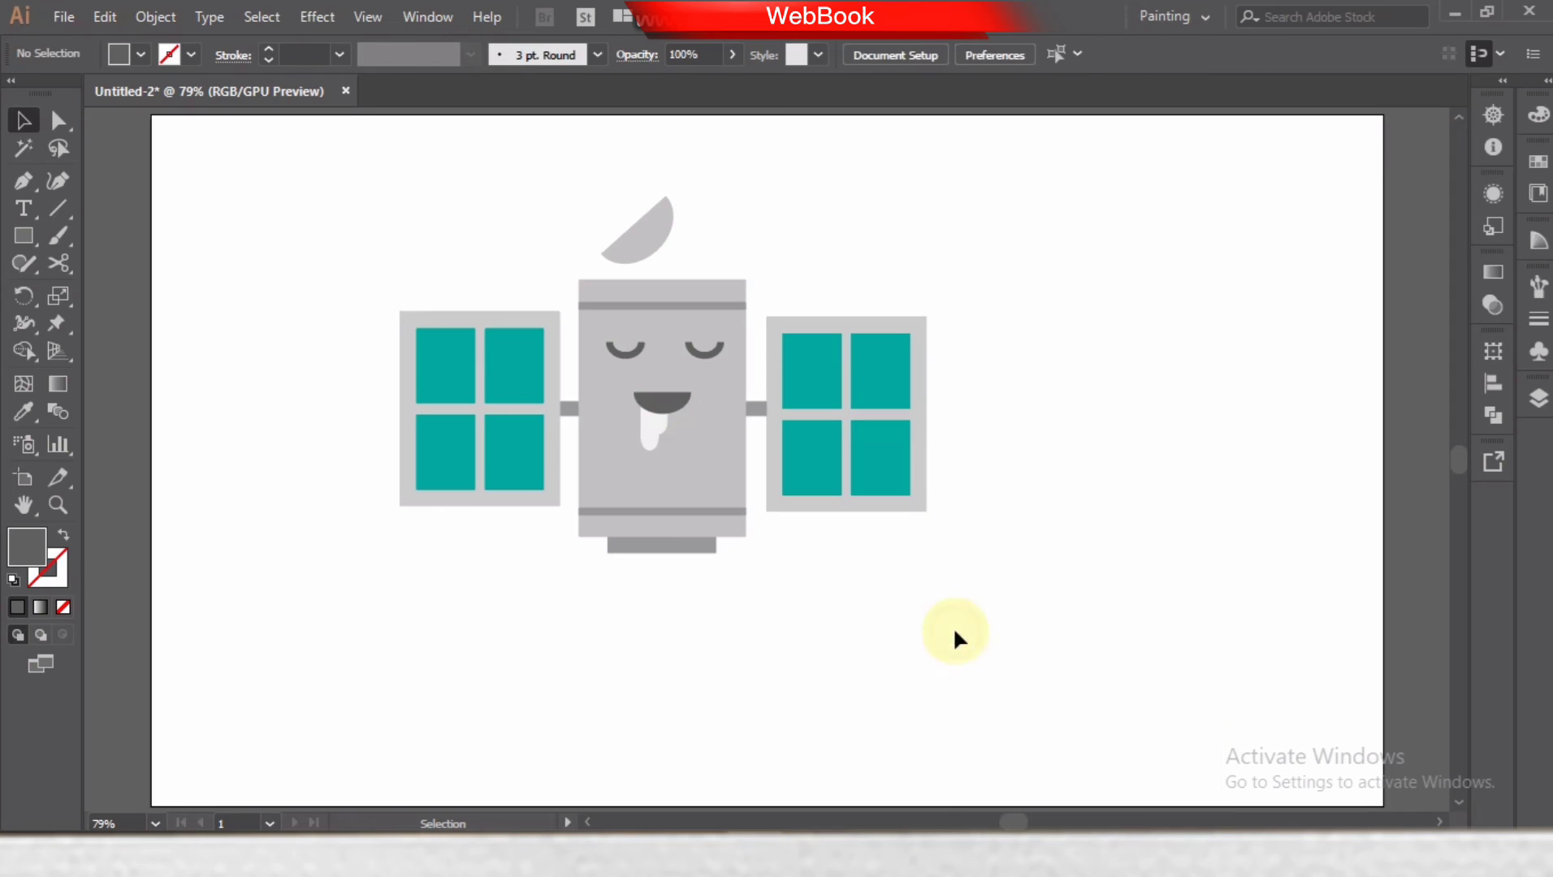
drag(488, 493, 507, 516)
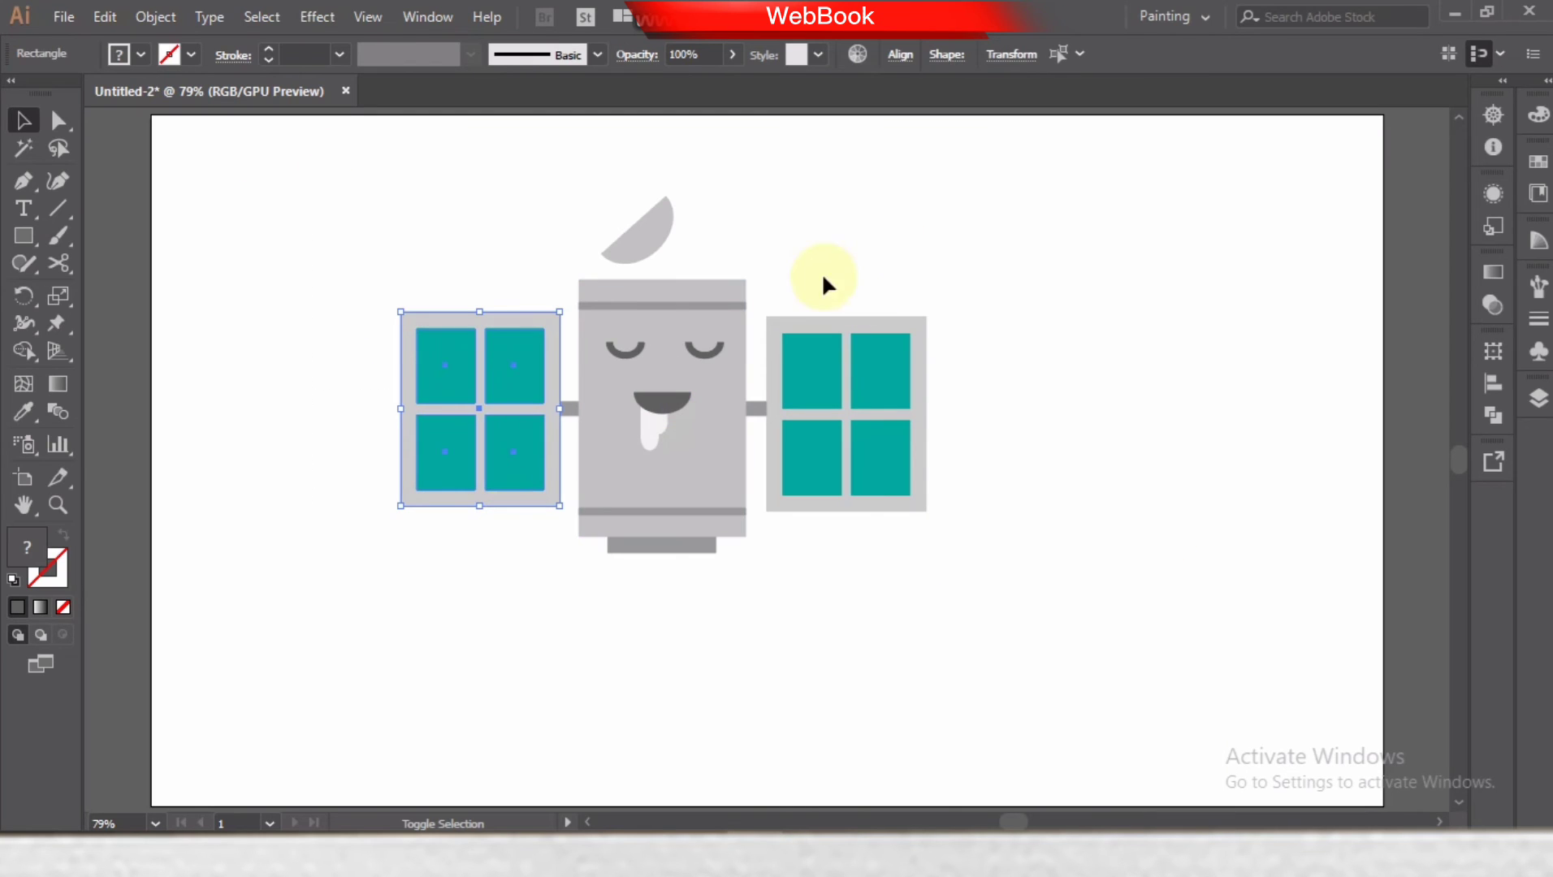
shift+click(918, 338)
drag(923, 310, 921, 291)
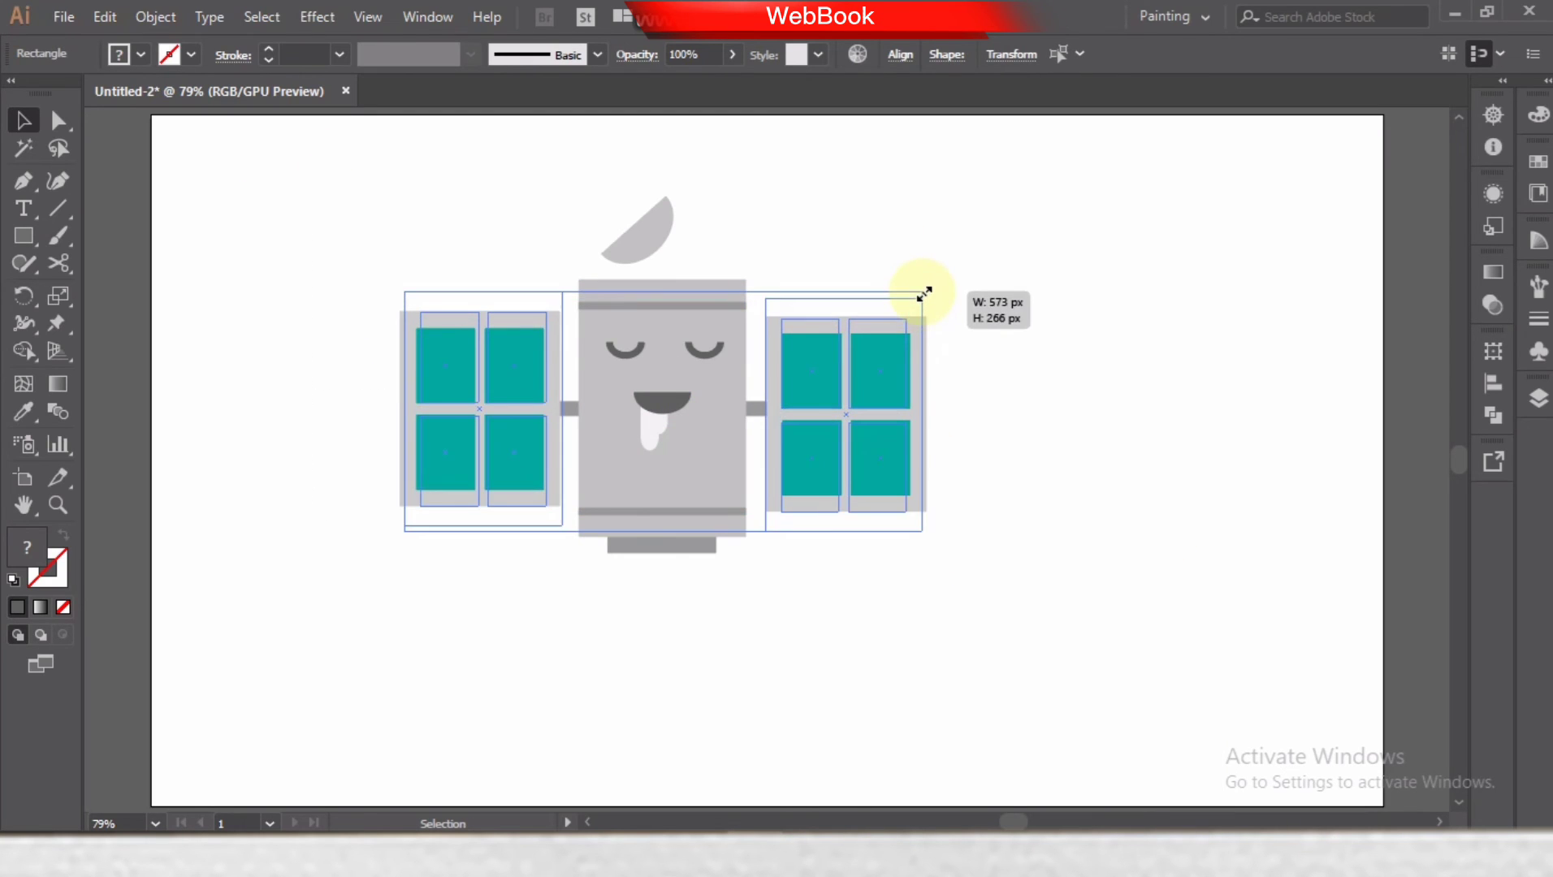
click(987, 283)
- Rotate the whole satellite to a diagonal tilt and shift it right
mouse_move(353, 222)
mouse_down()
mouse_move(932, 593)
mouse_move(956, 478)
mouse_move(875, 457)
mouse_up()
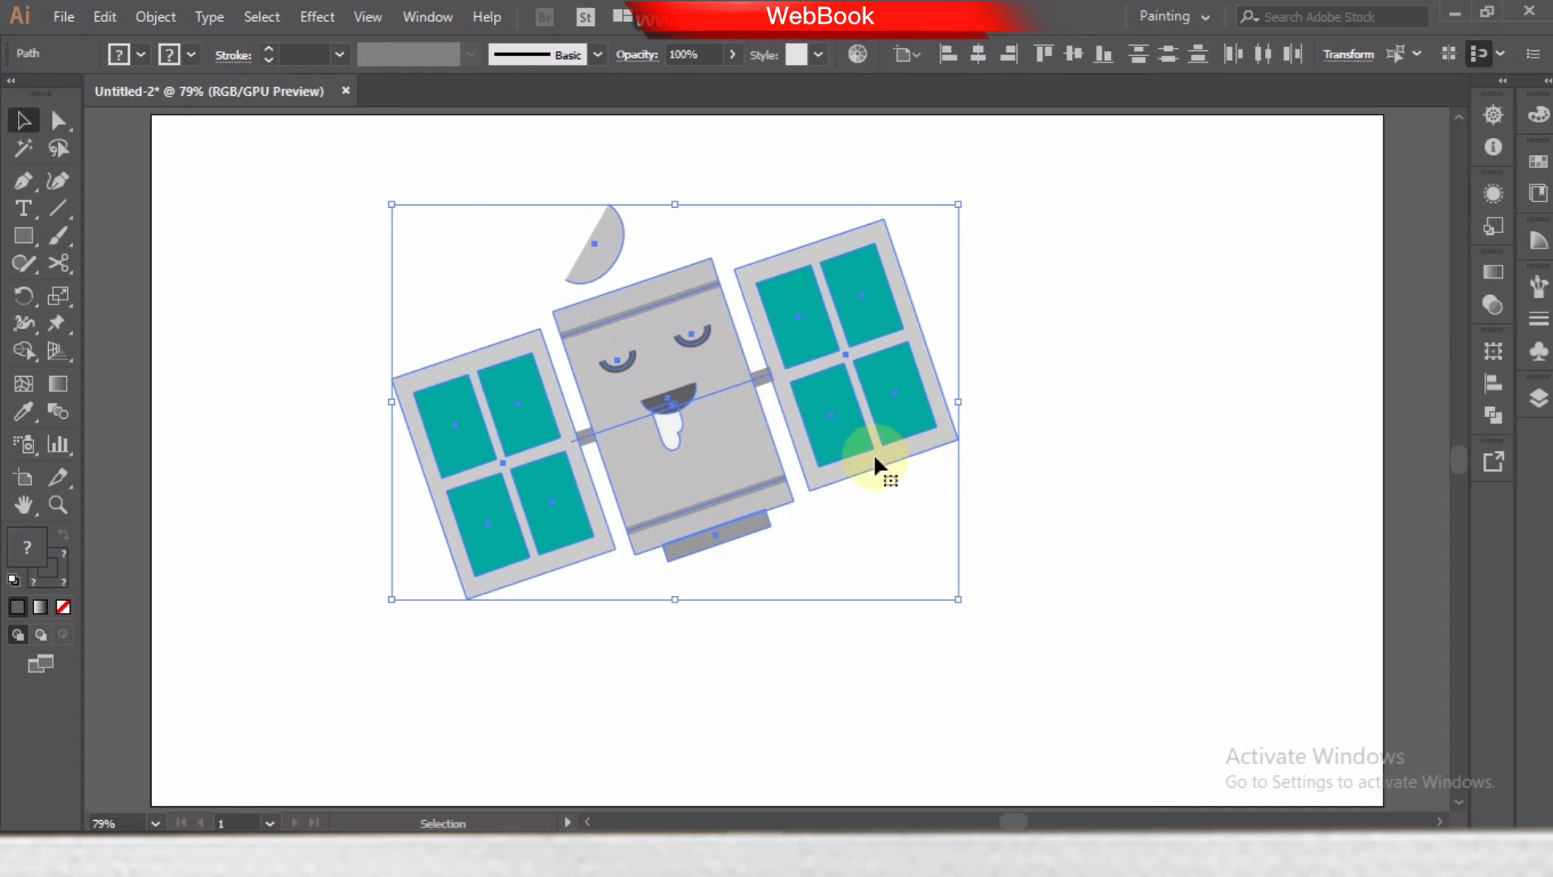
drag(384, 194, 364, 267)
drag(680, 482, 770, 502)
click(287, 478)
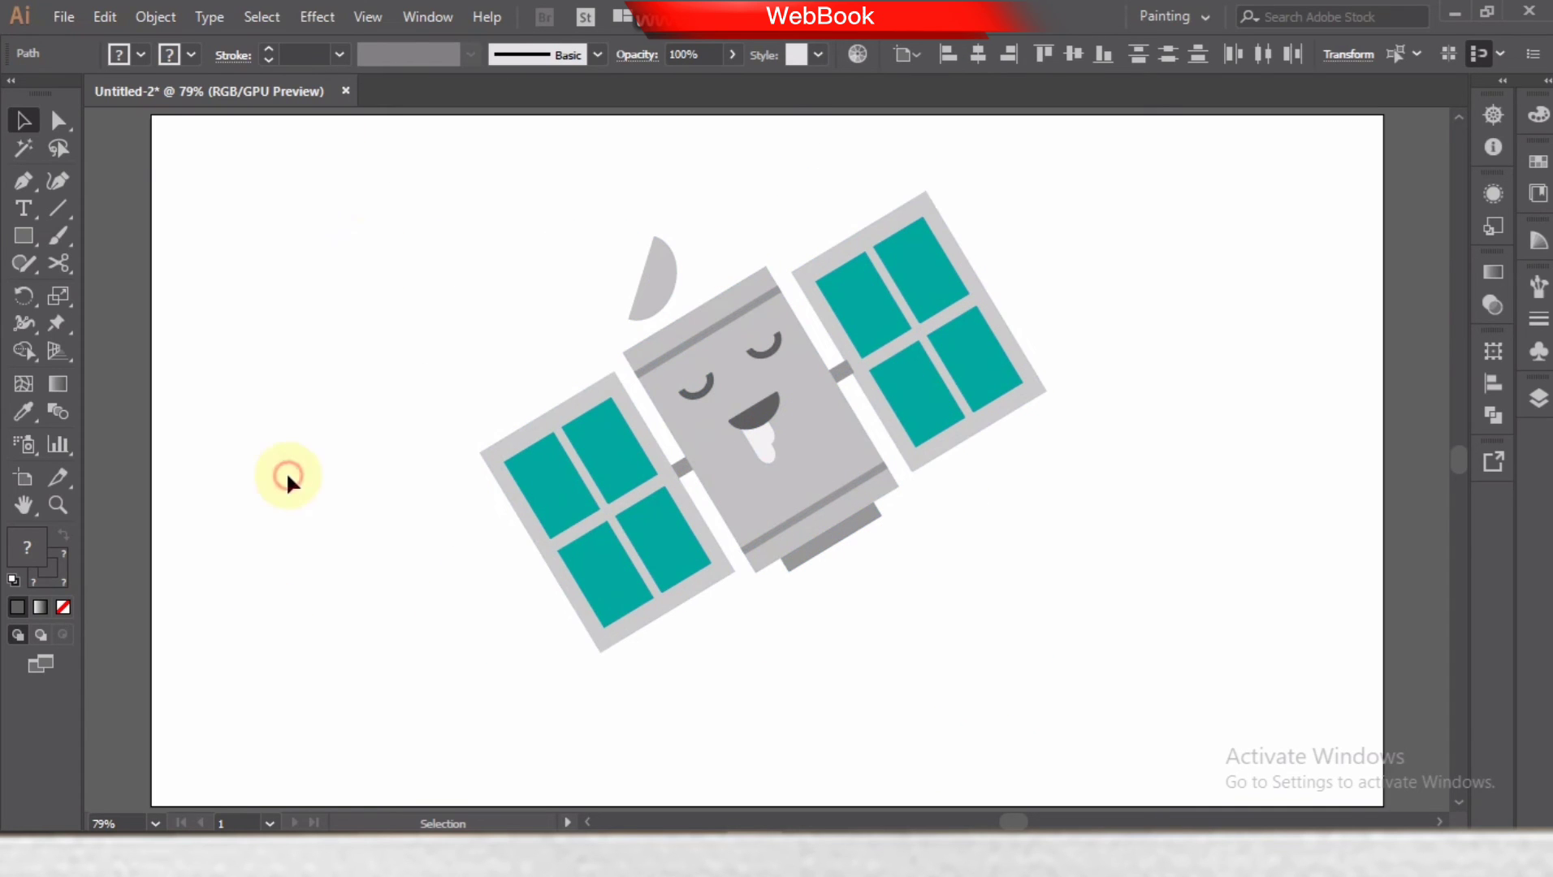
- Add 'Offline' text below the satellite in 72 pt Arial Rounded MT Bold
click(769, 646)
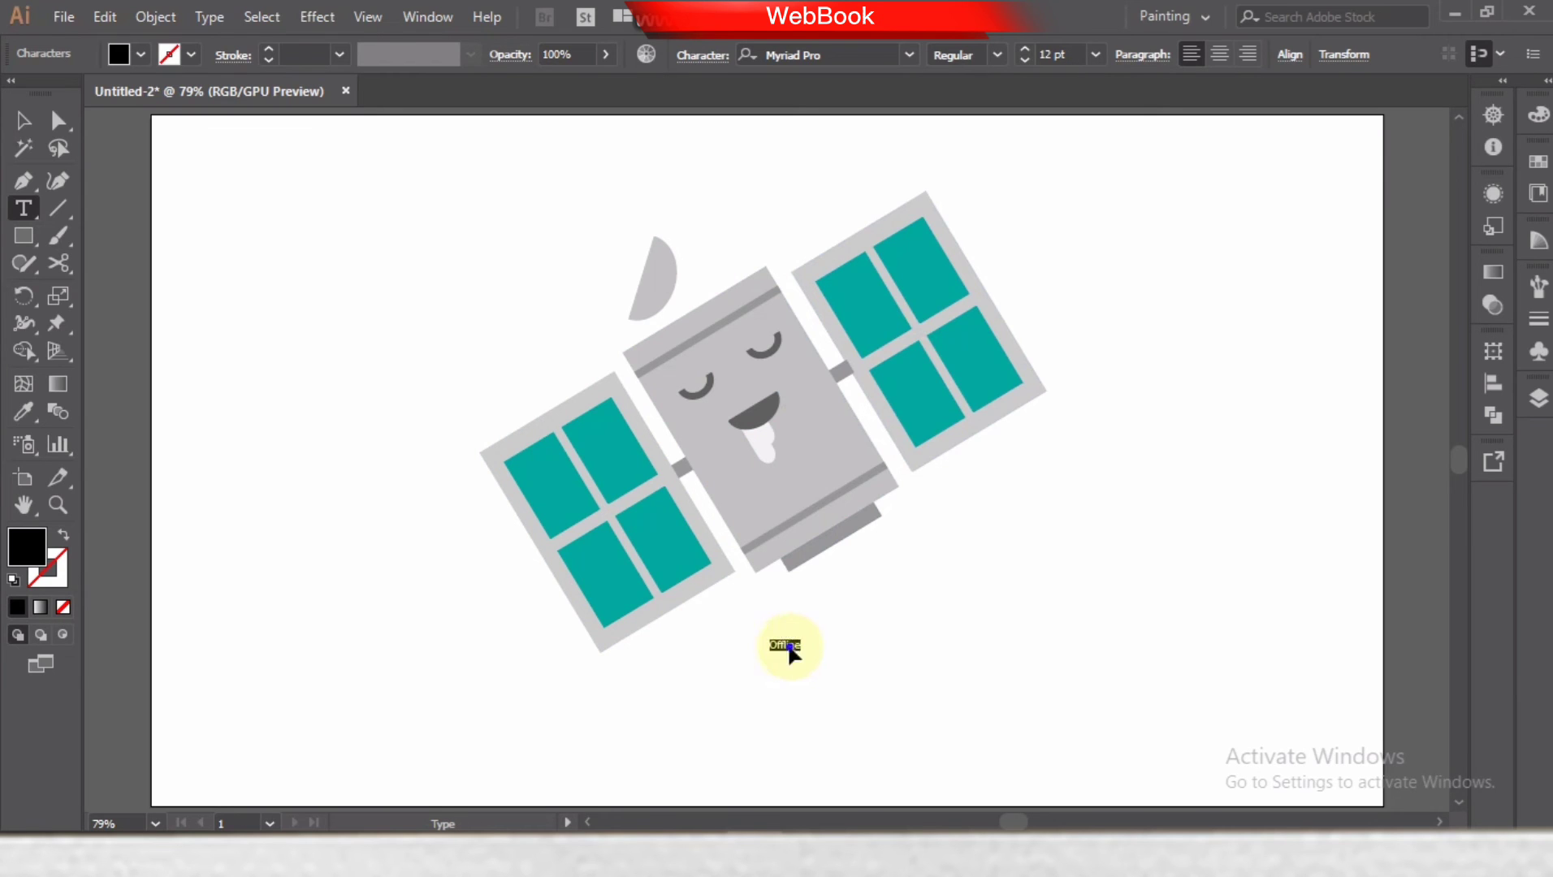
right_click(788, 649)
click(1177, 324)
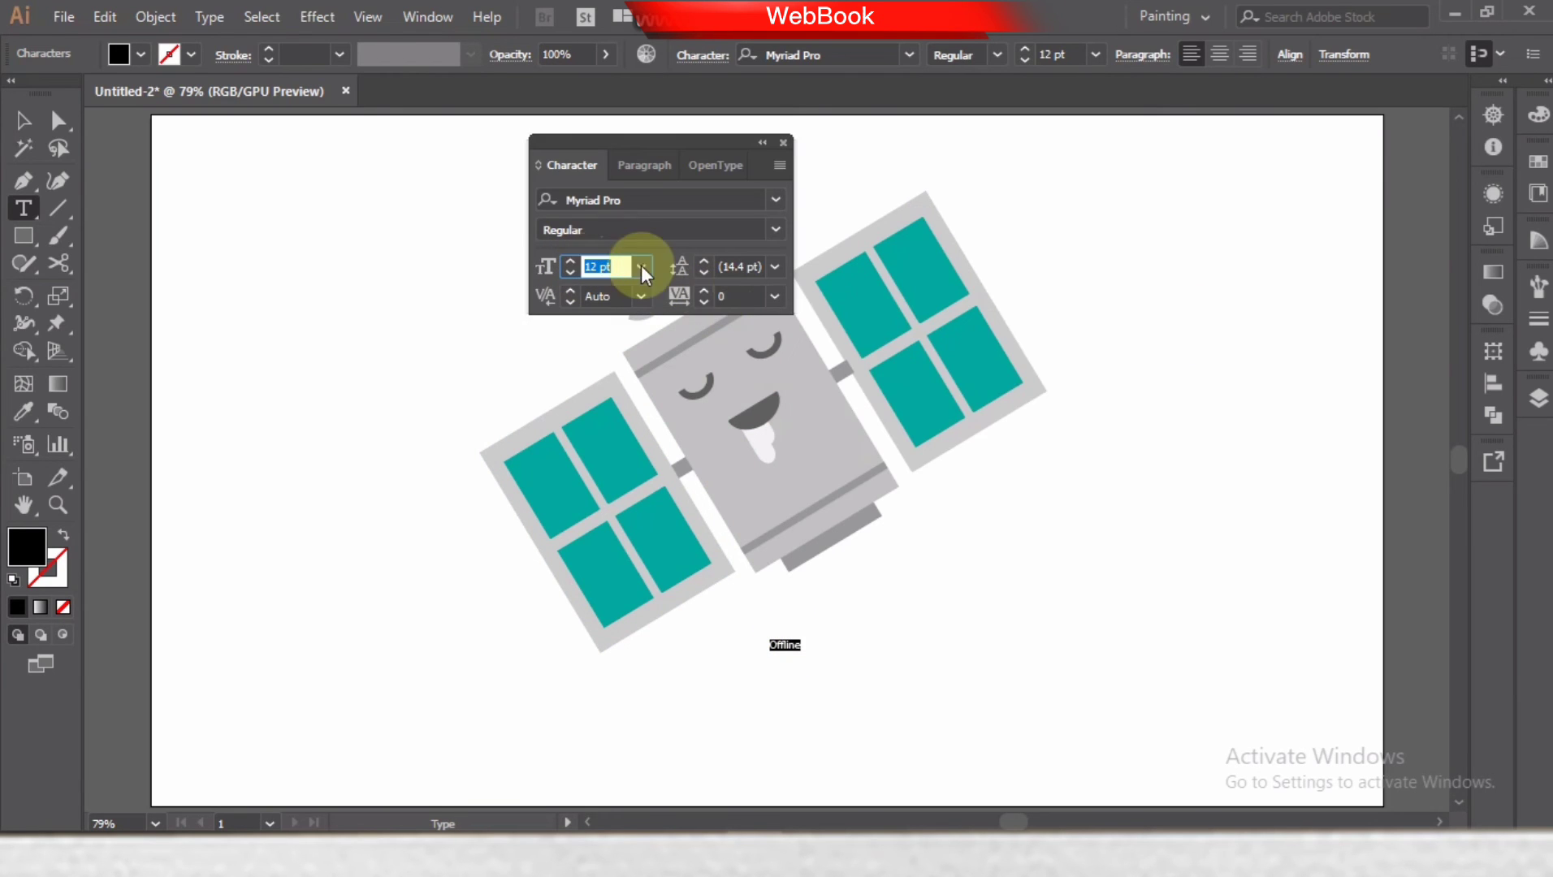
click(669, 751)
click(1273, 219)
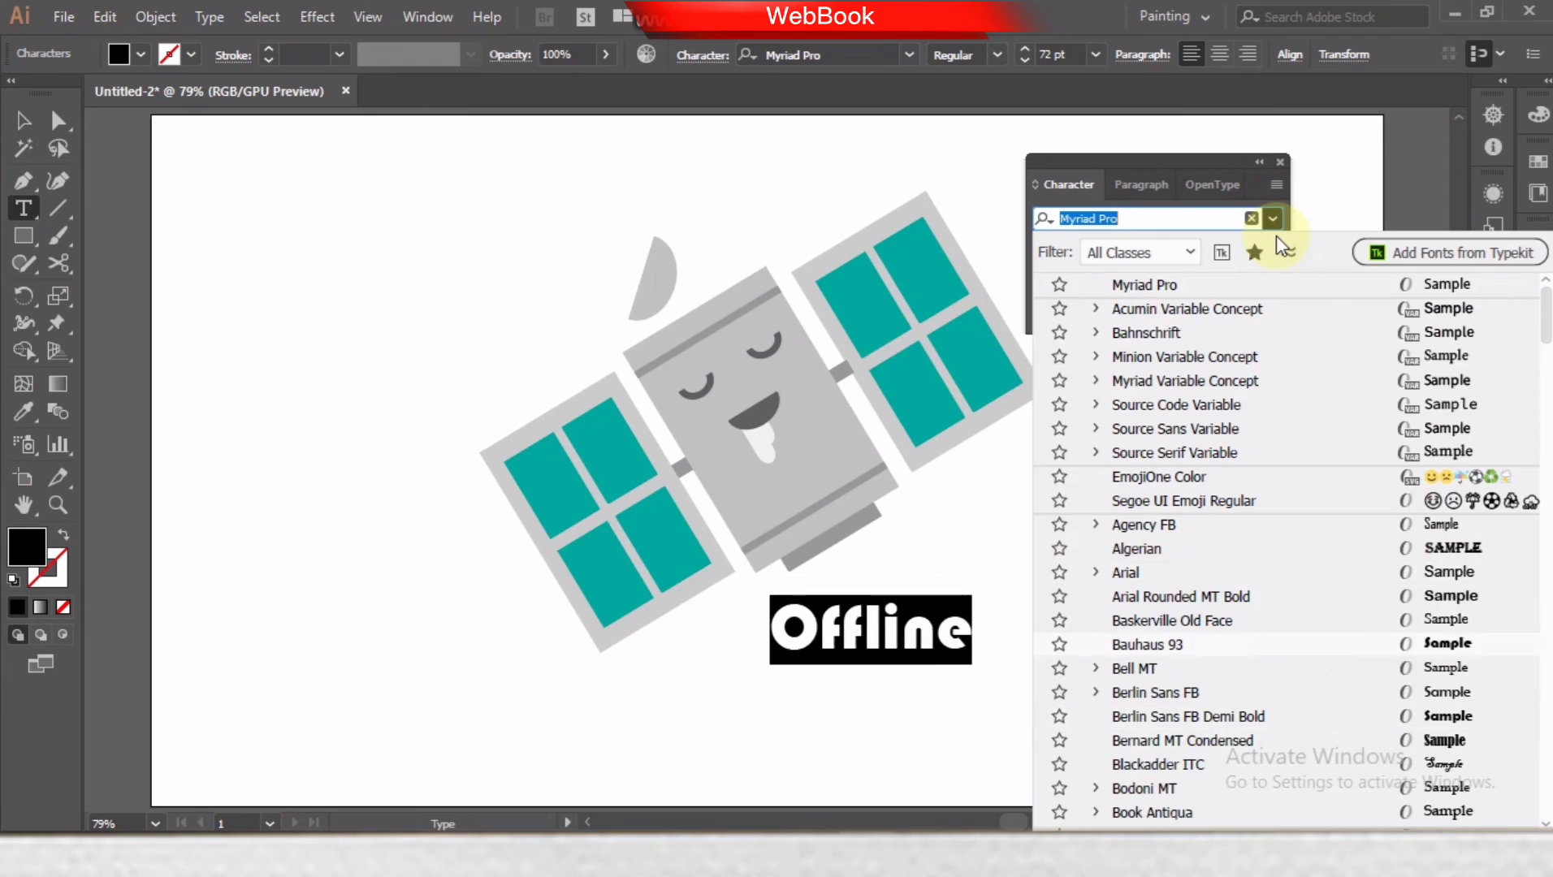
key(Up)
key(Up)
key(Return)
click(1280, 164)
- Move the Offline caption lower, beneath the satellite
click(22, 122)
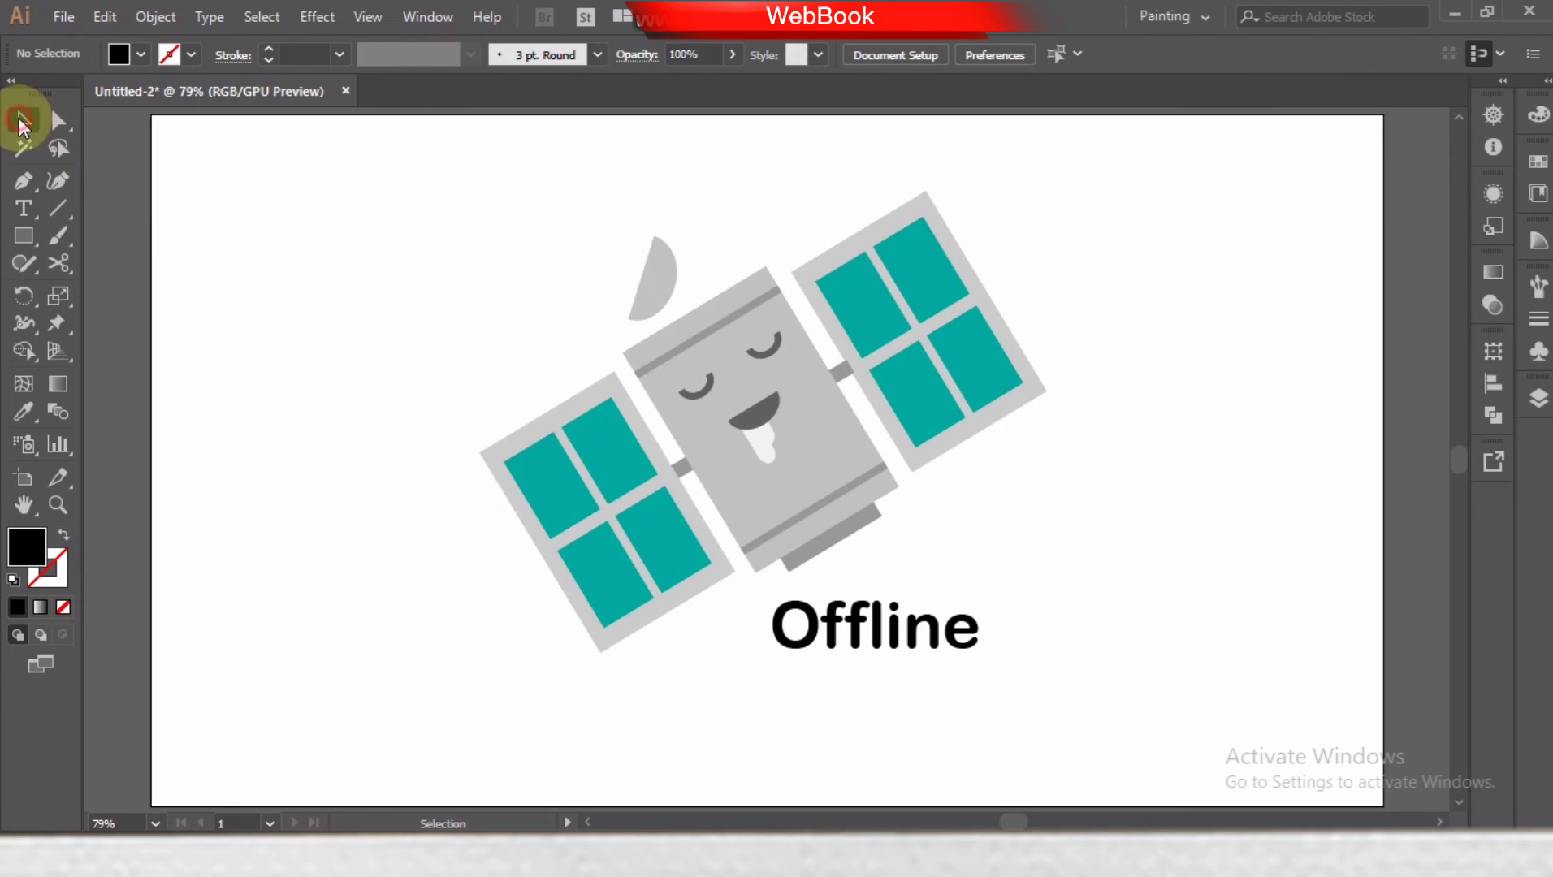
click(769, 623)
drag(894, 631, 853, 753)
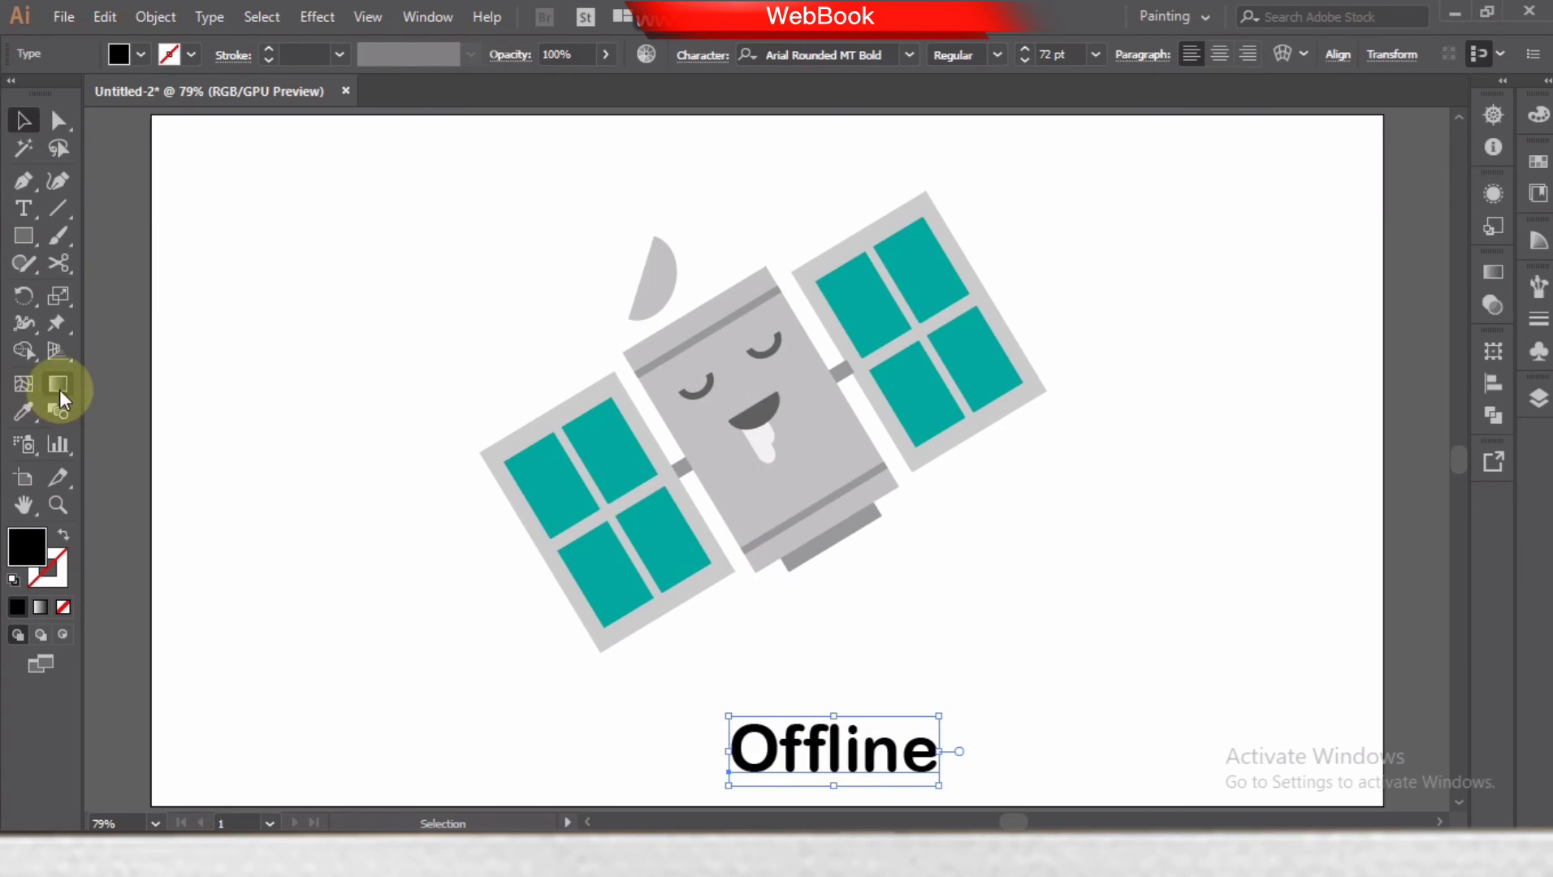
click(207, 394)
click(24, 235)
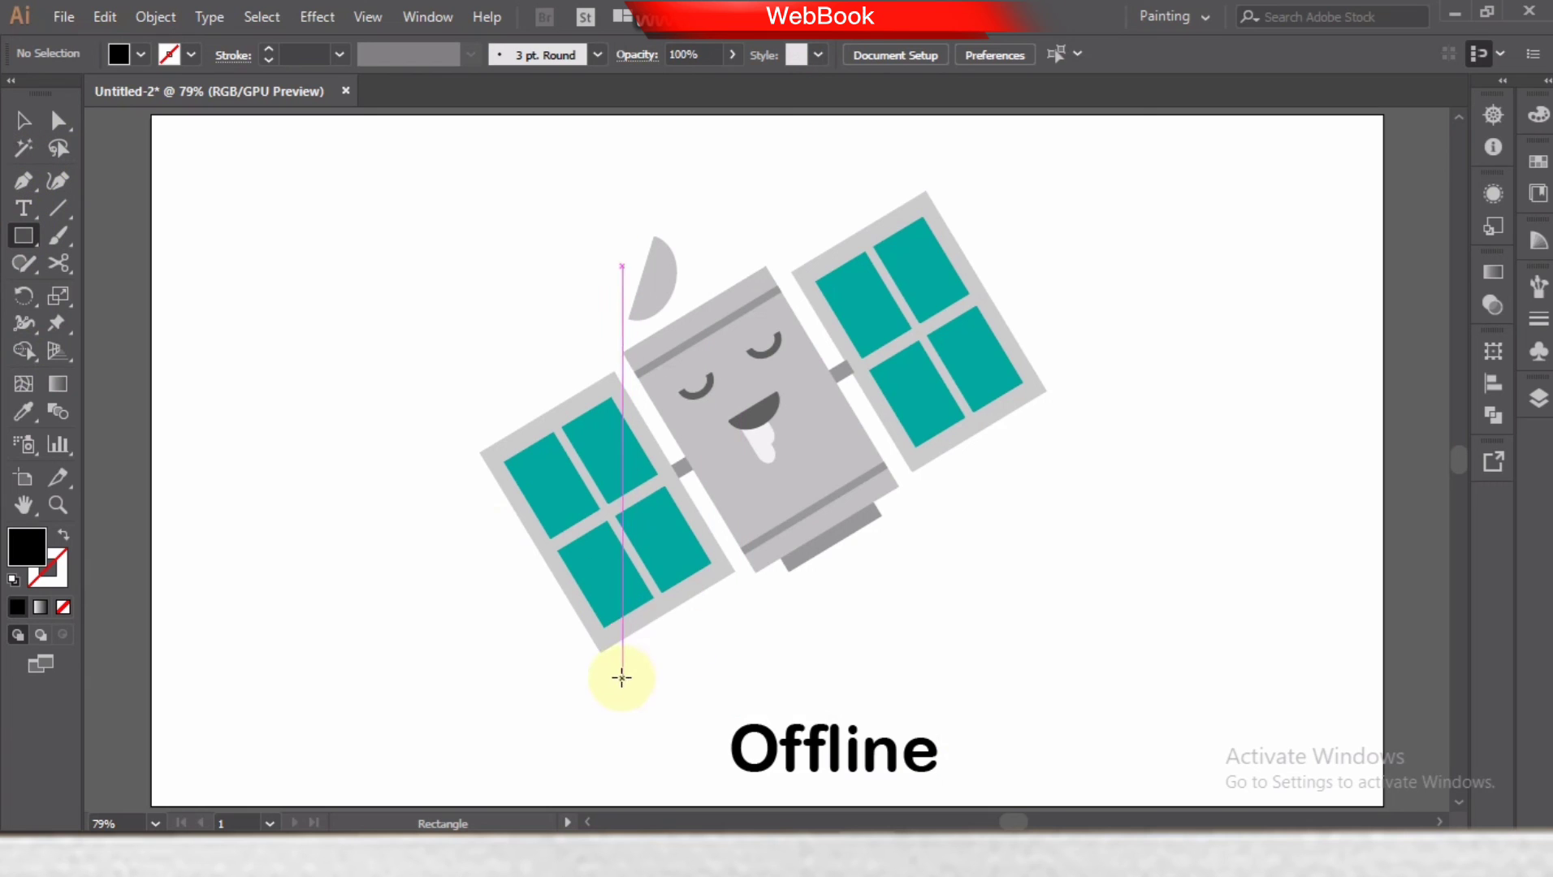
- Draw a long thin bar and a short bar above Offline with rounded corners
drag(621, 677, 1079, 673)
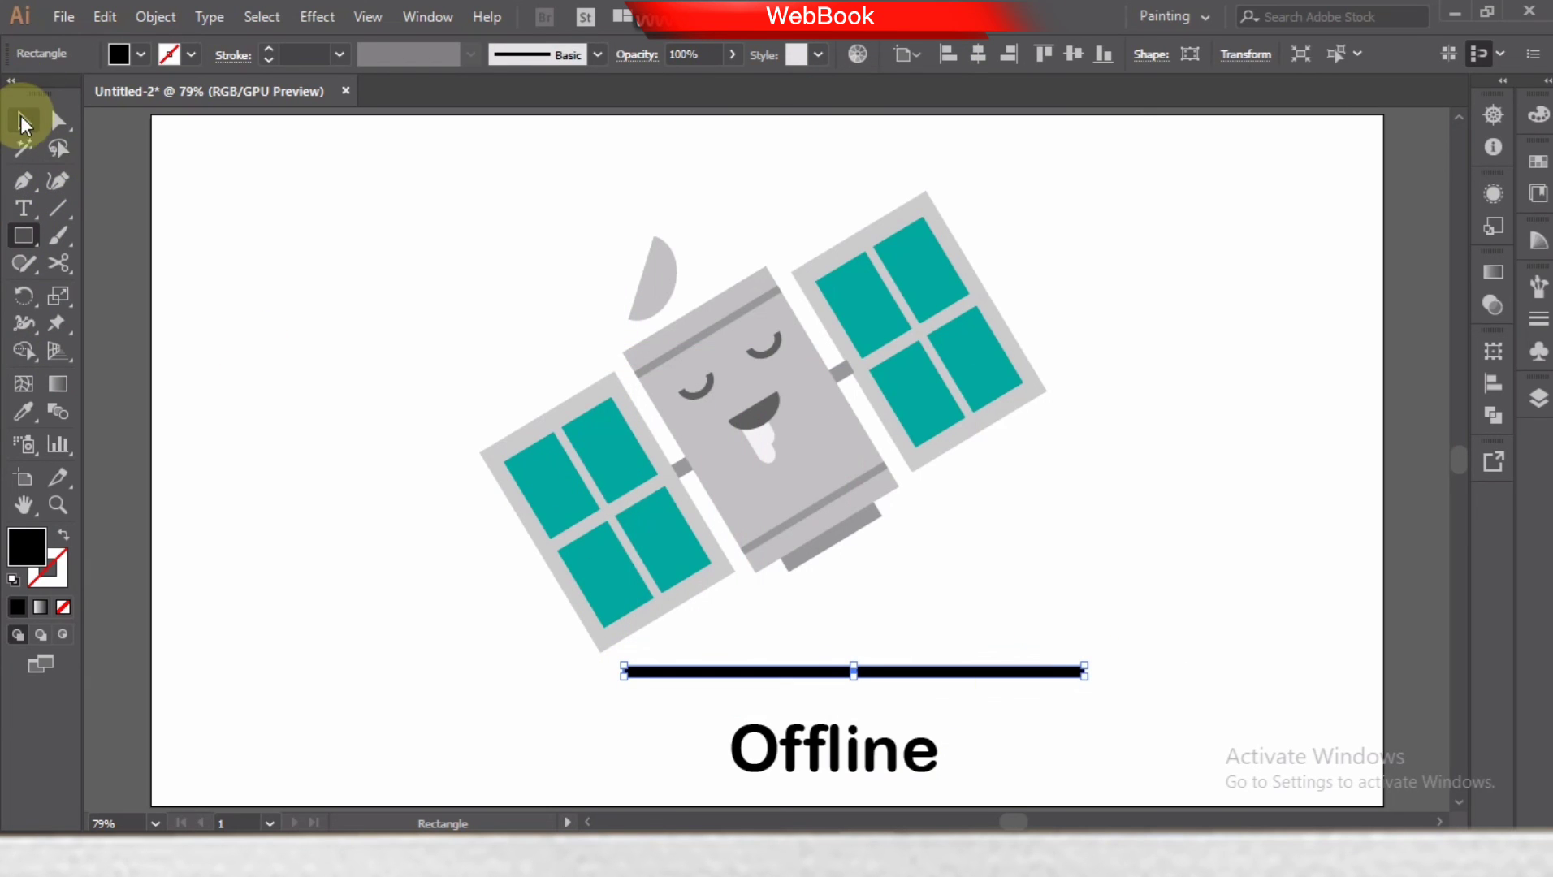
click(24, 121)
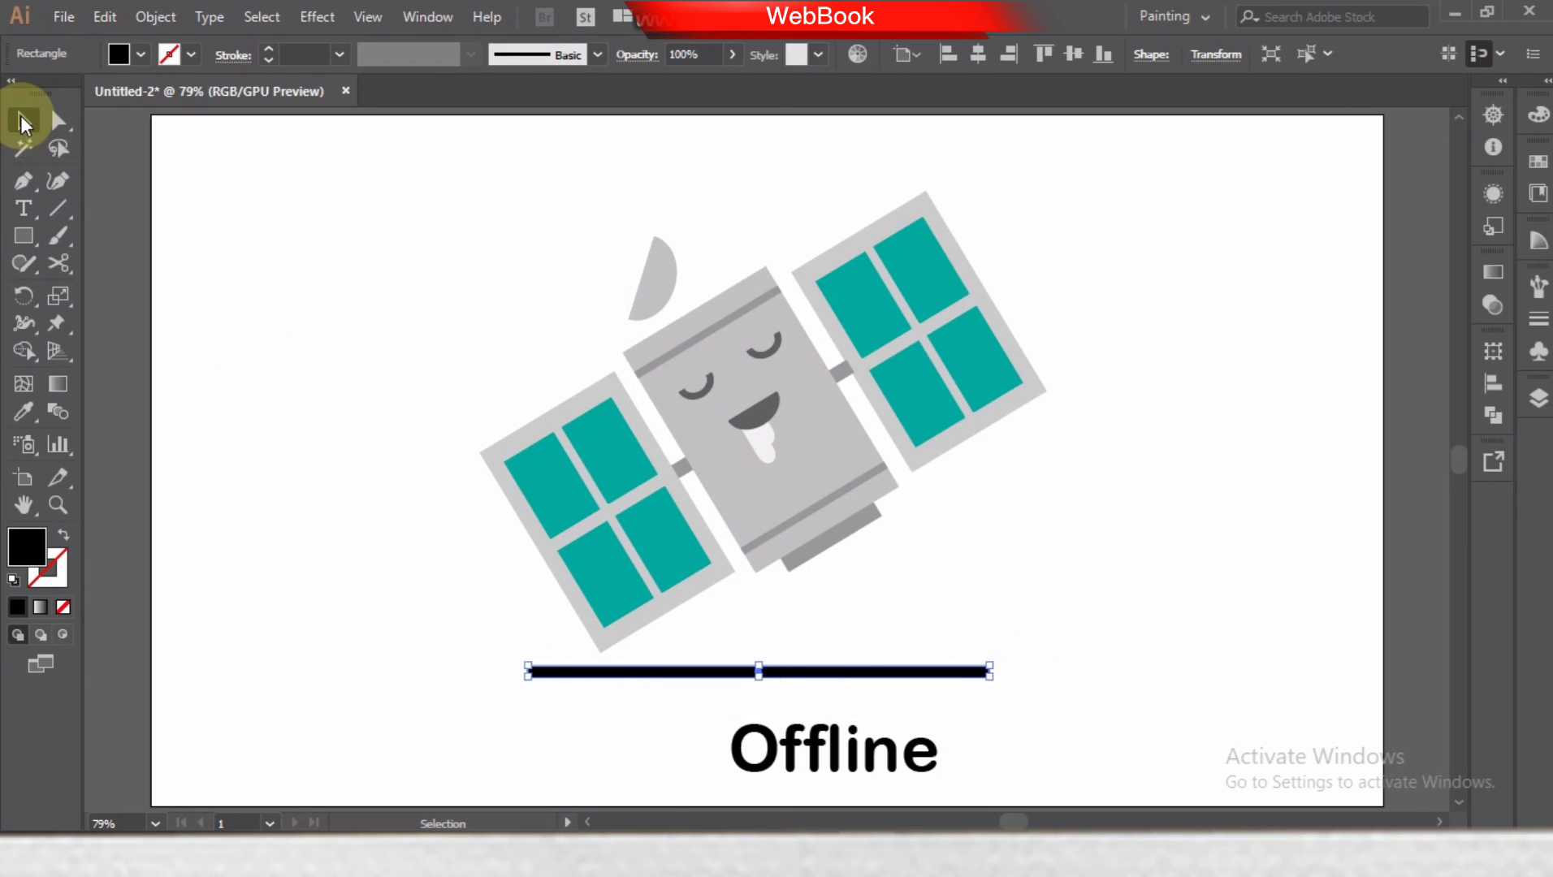
click(1072, 692)
click(983, 672)
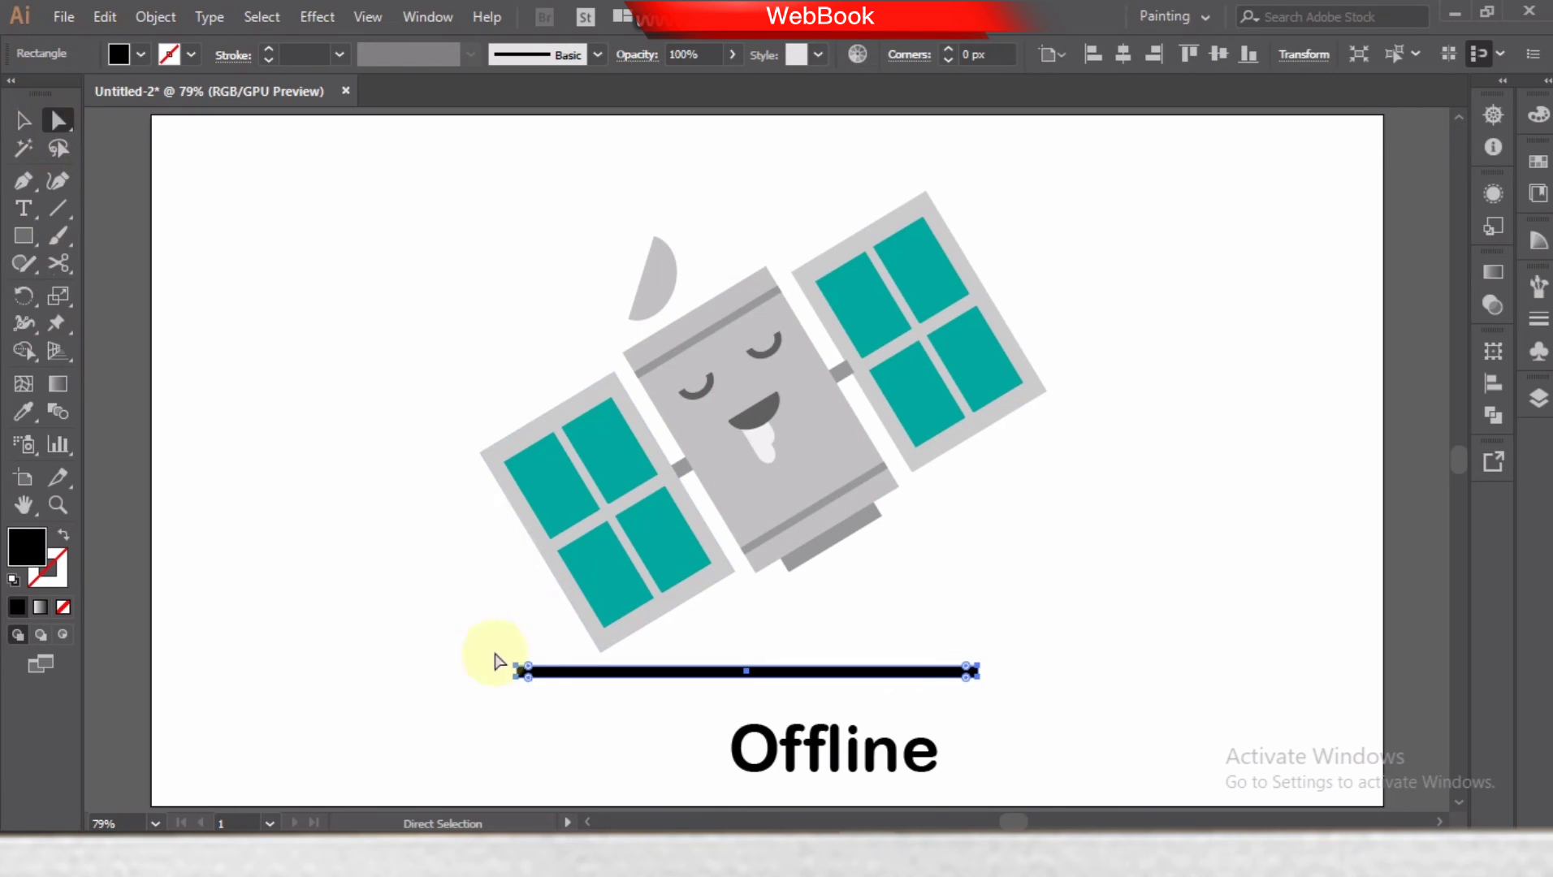
click(23, 235)
drag(1006, 666, 1070, 677)
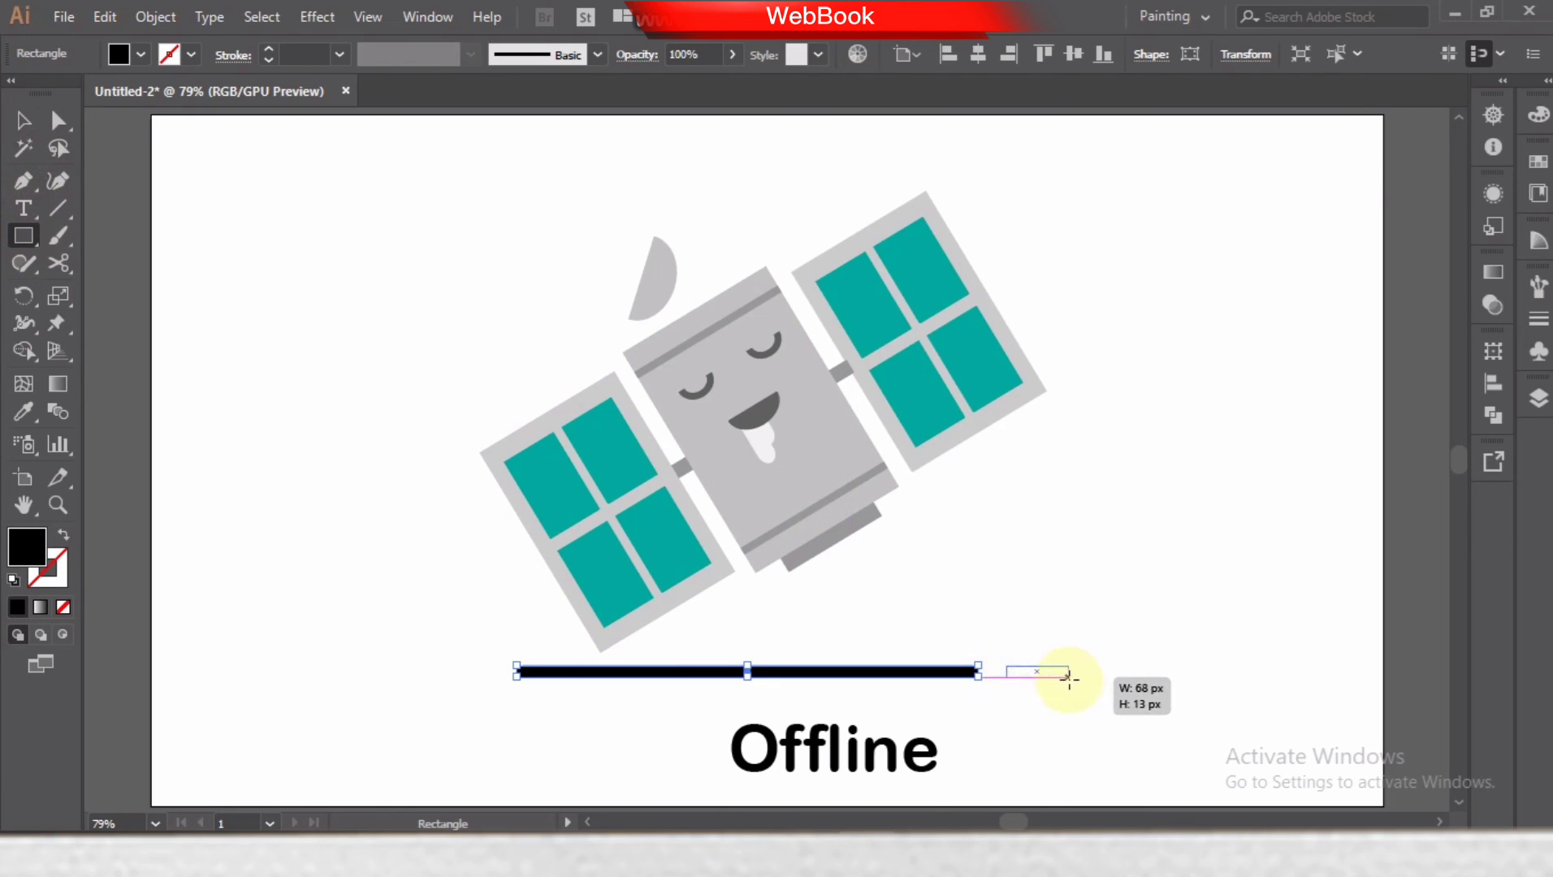
click(58, 120)
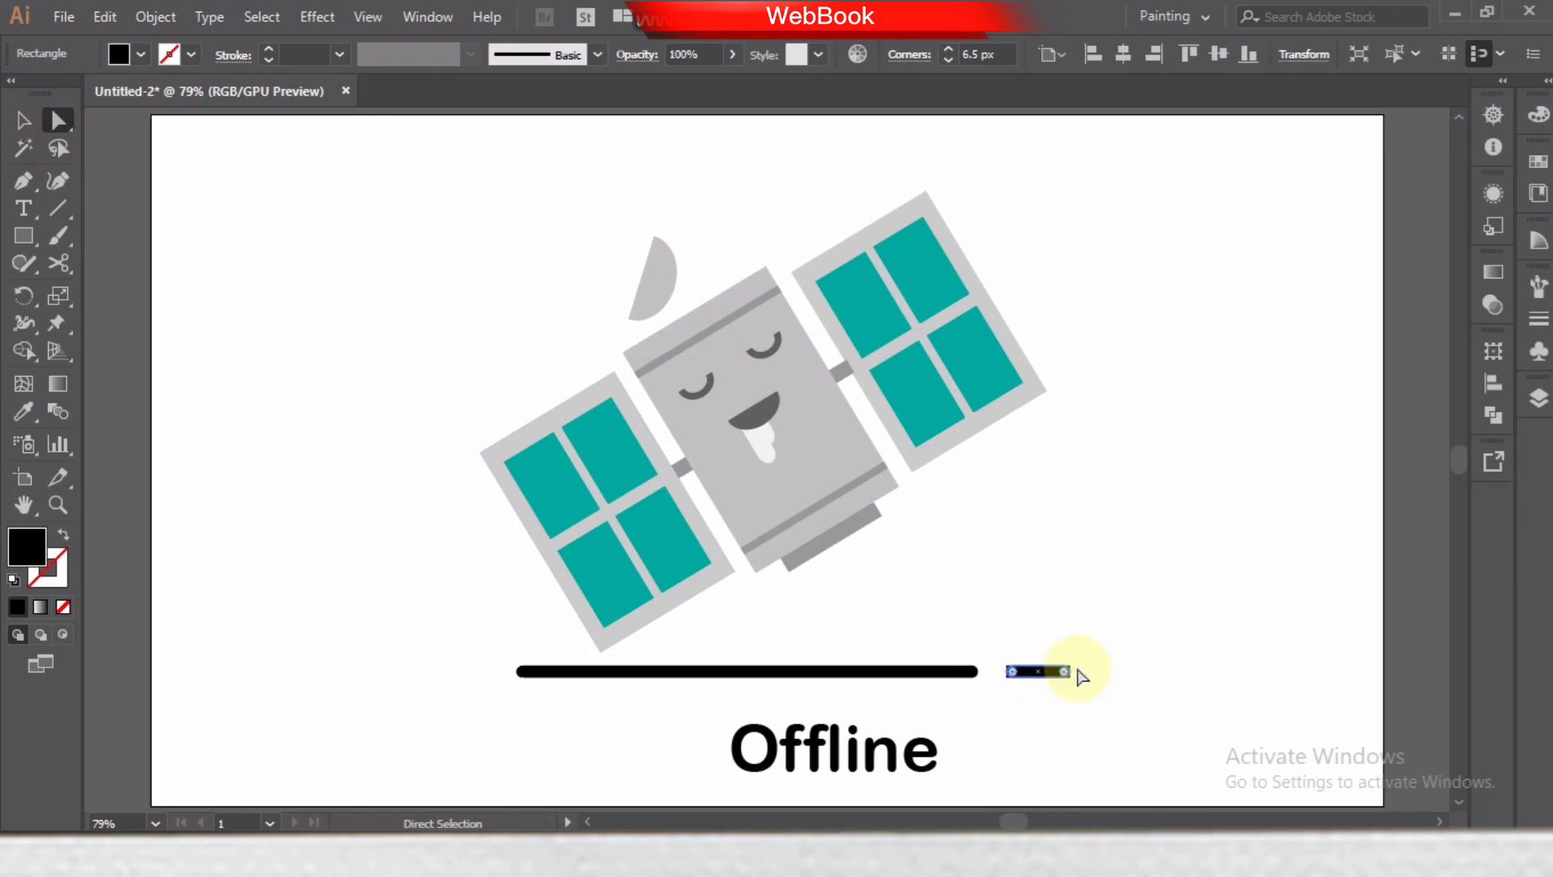
- Draw a small rounded stick and tilt it onto the dish
click(24, 236)
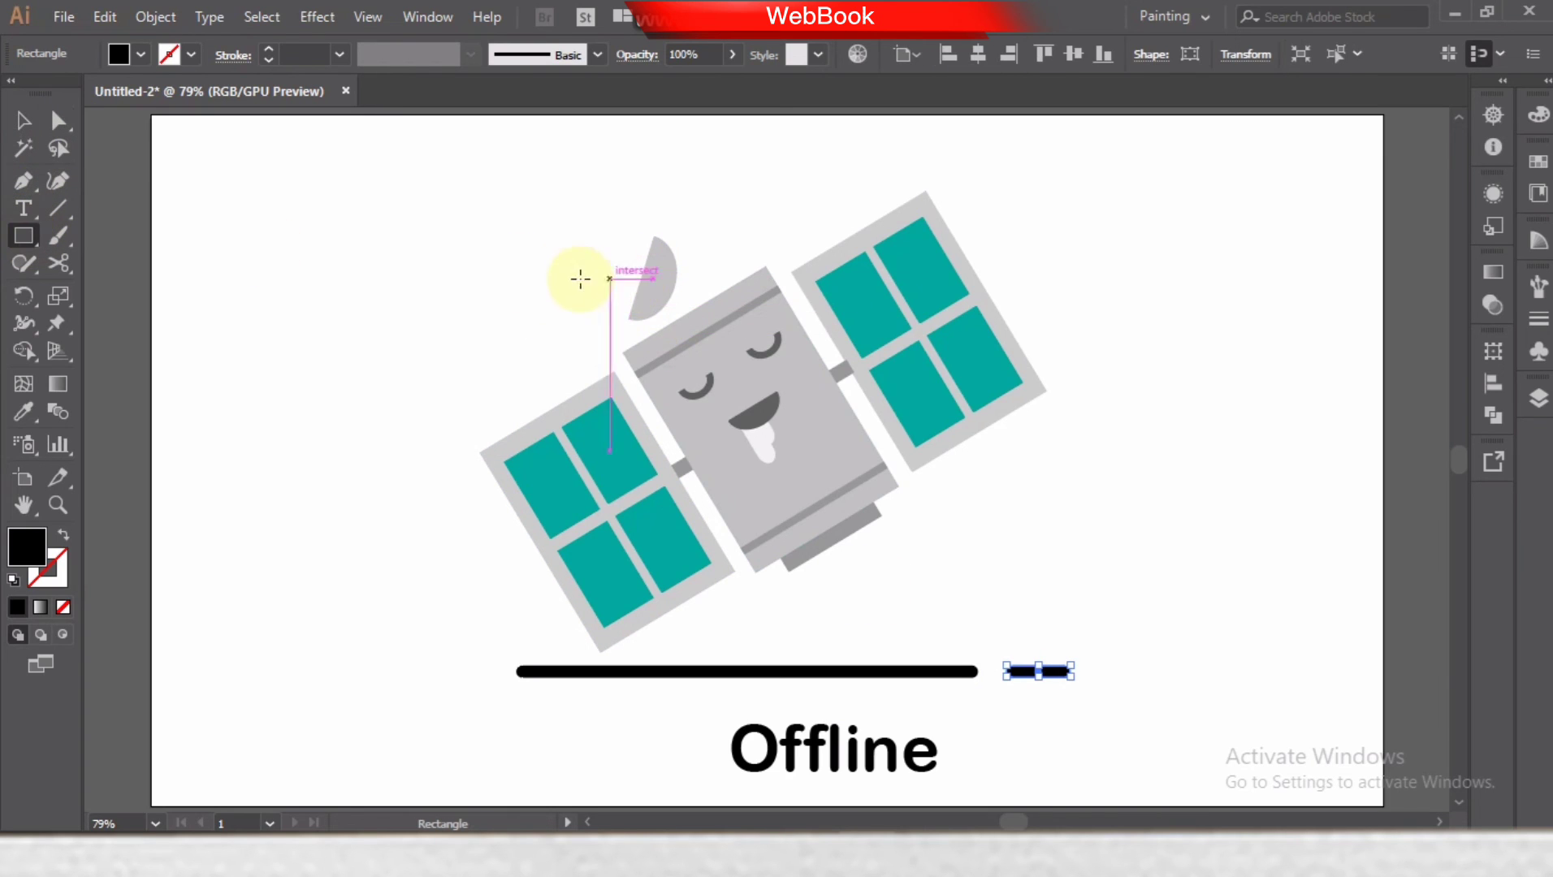
drag(565, 263, 581, 312)
click(58, 120)
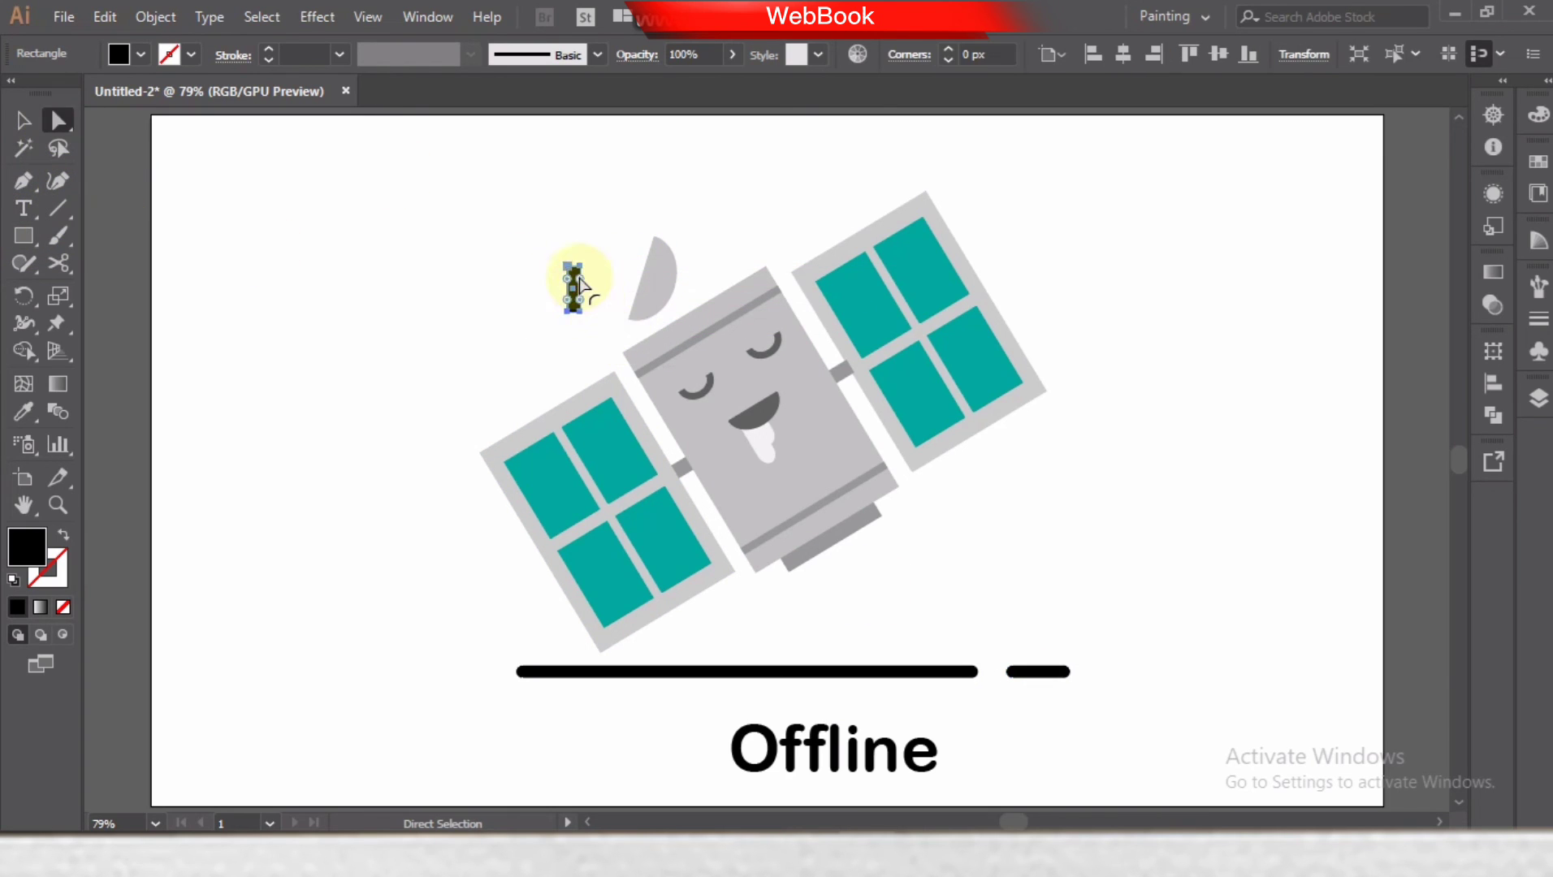
mouse_move(575, 294)
mouse_down()
mouse_move(641, 276)
mouse_move(626, 252)
mouse_move(648, 274)
mouse_up()
right_click(649, 274)
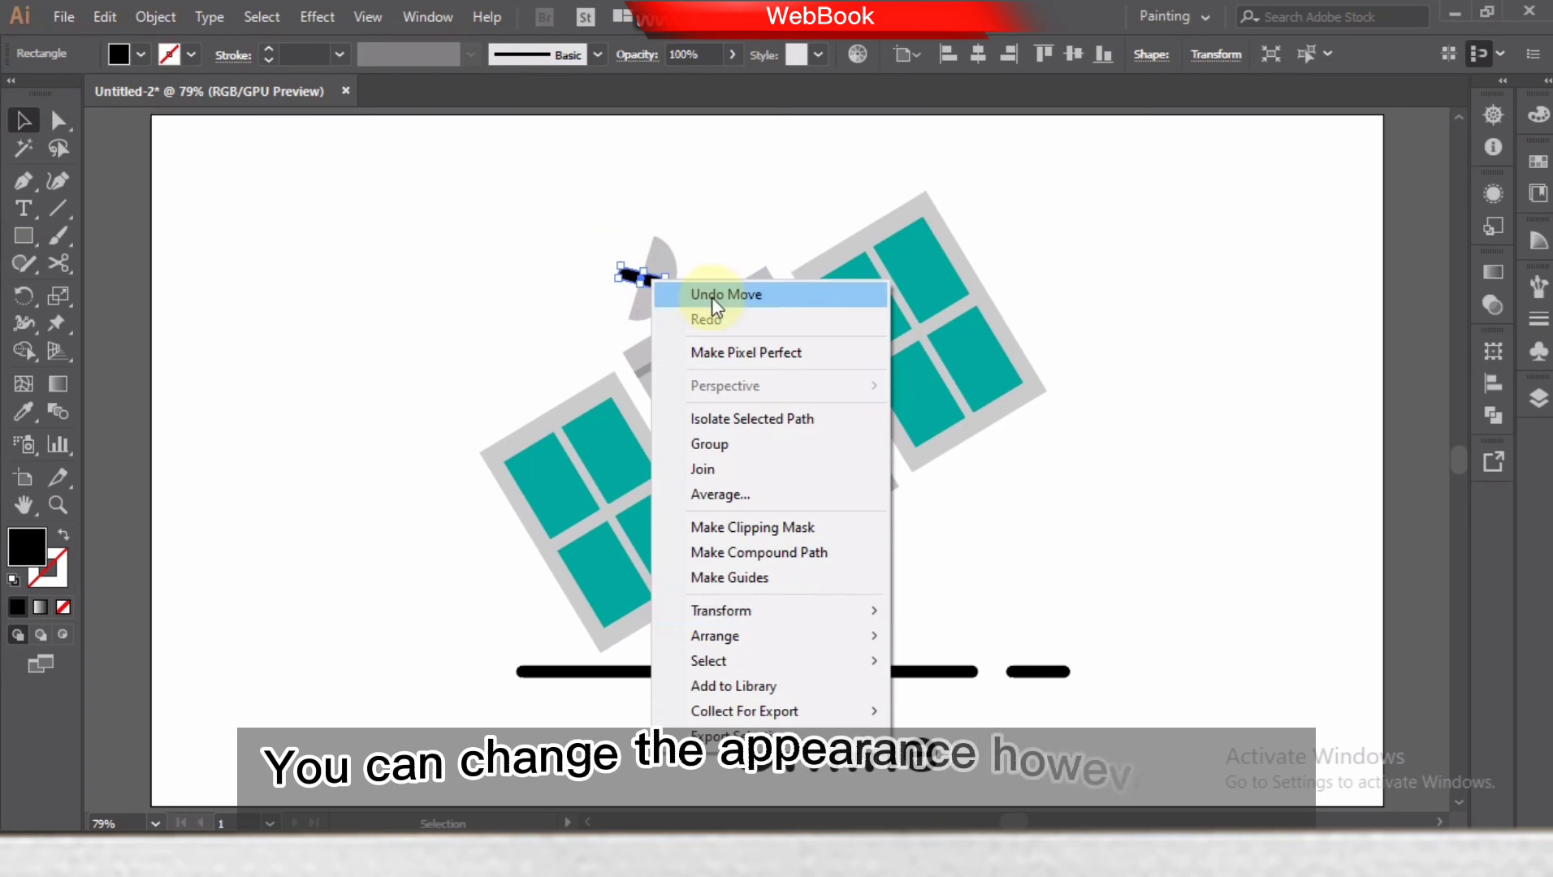